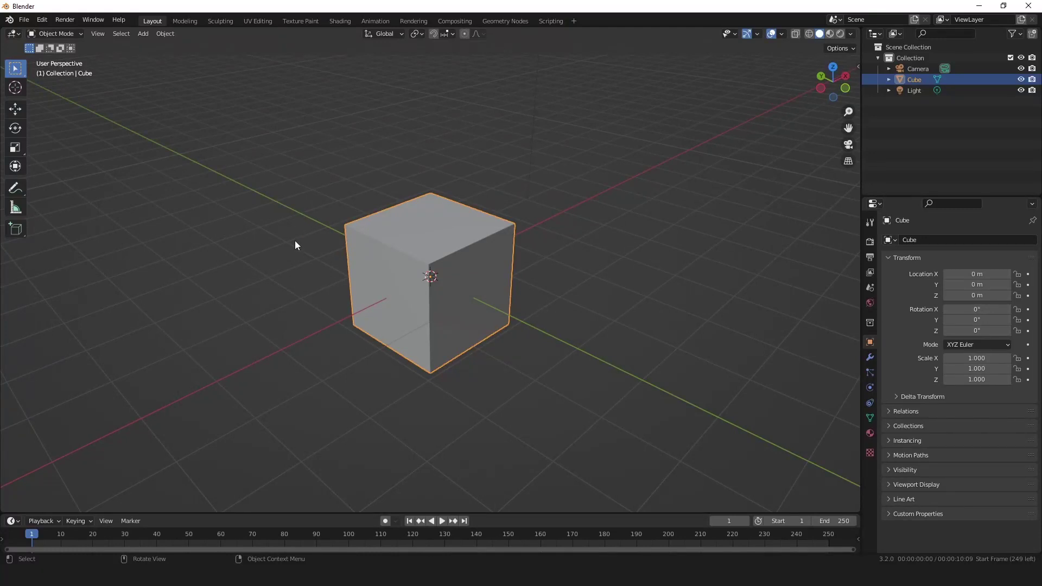
# Create a new VFX-template project and browse to the Testrackingfootage folder to load a clip
pyautogui.click(24, 19)
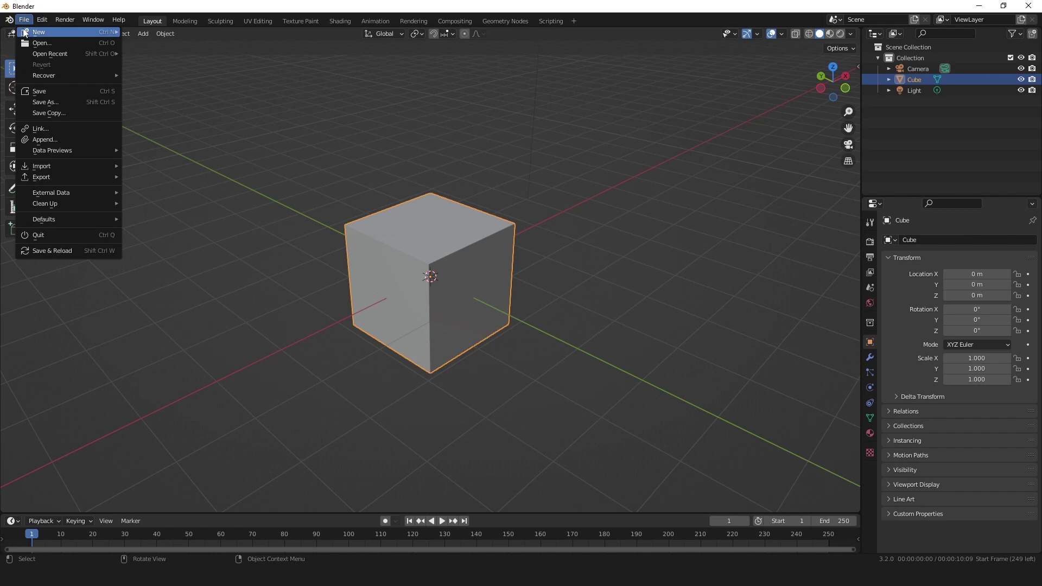
pyautogui.moveTo(44, 30)
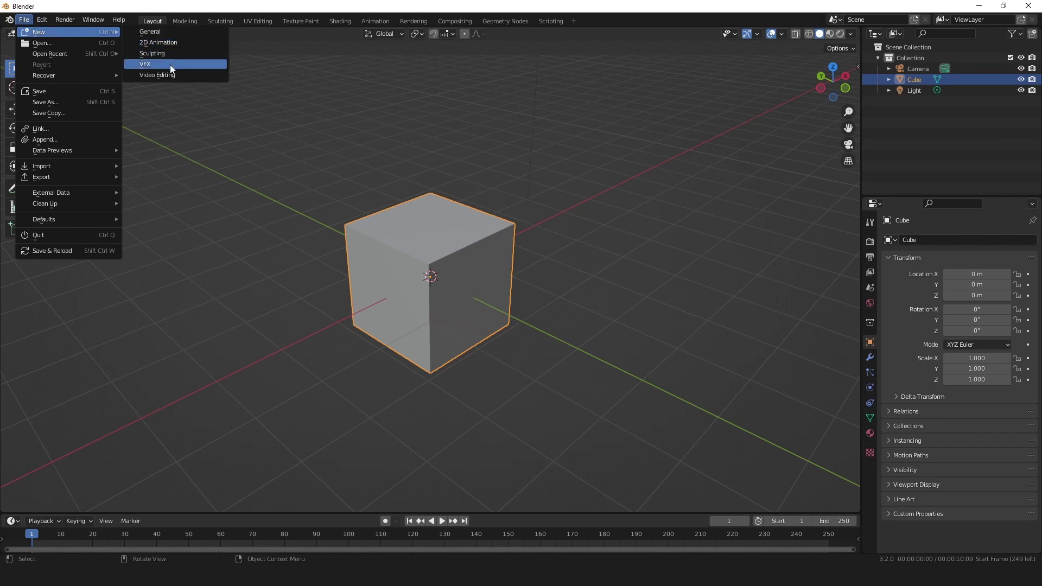
pyautogui.press('Return')
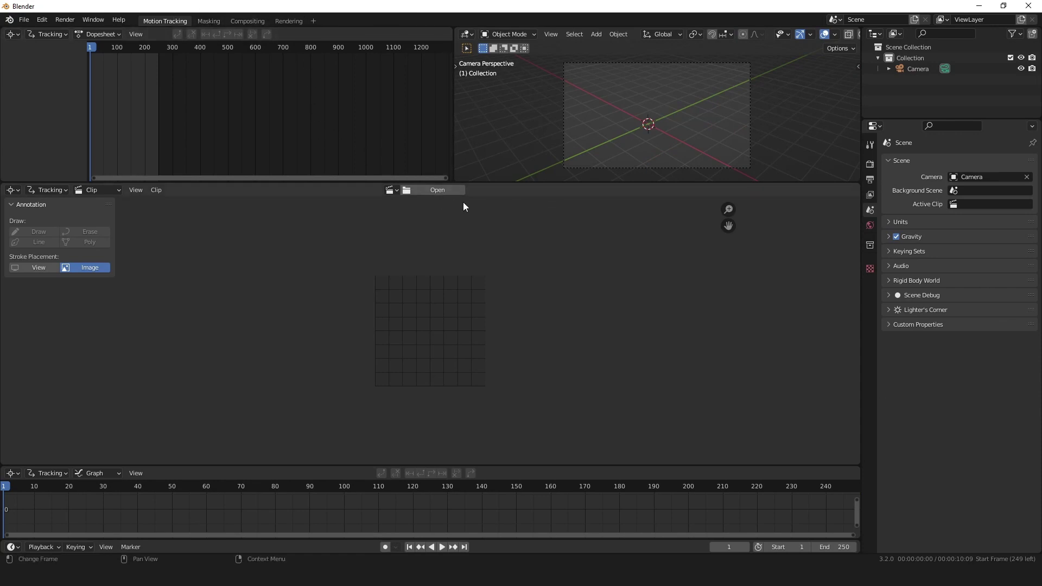
pyautogui.click(451, 190)
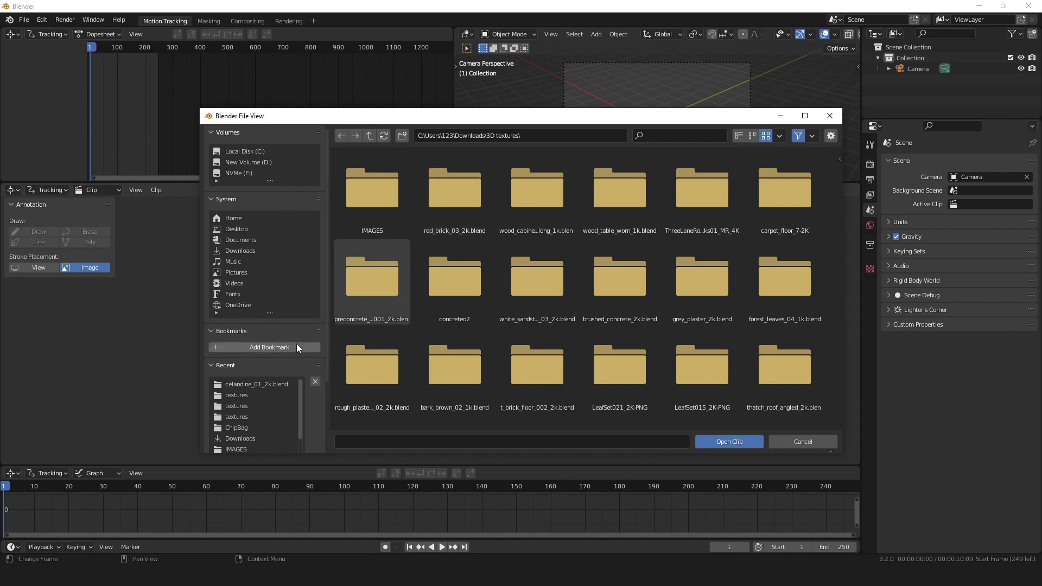
pyautogui.click(296, 344)
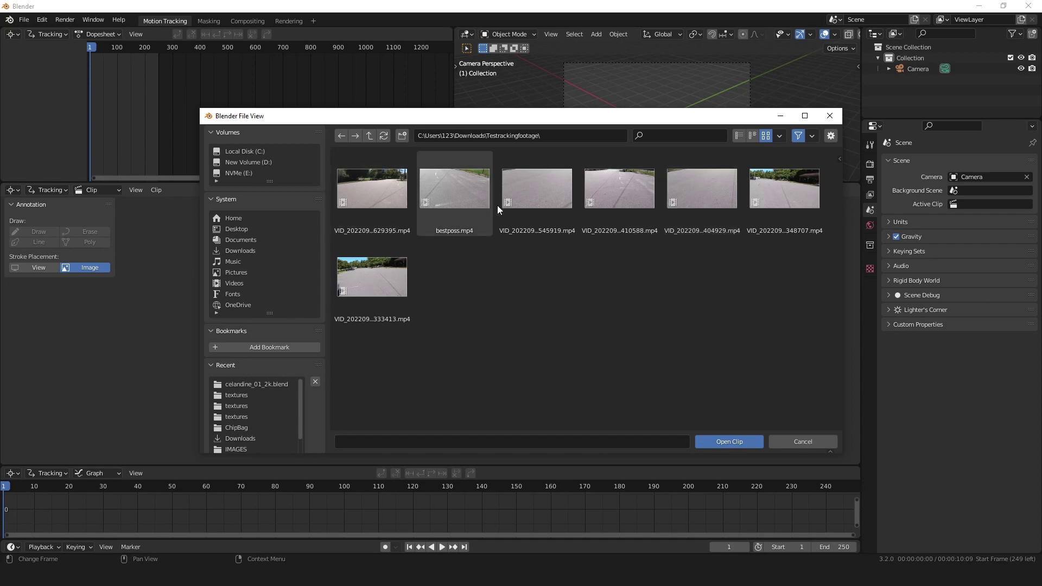
# Load bestposs.mp4 into the clip editor and zoom the clip view
pyautogui.doubleClick(462, 203)
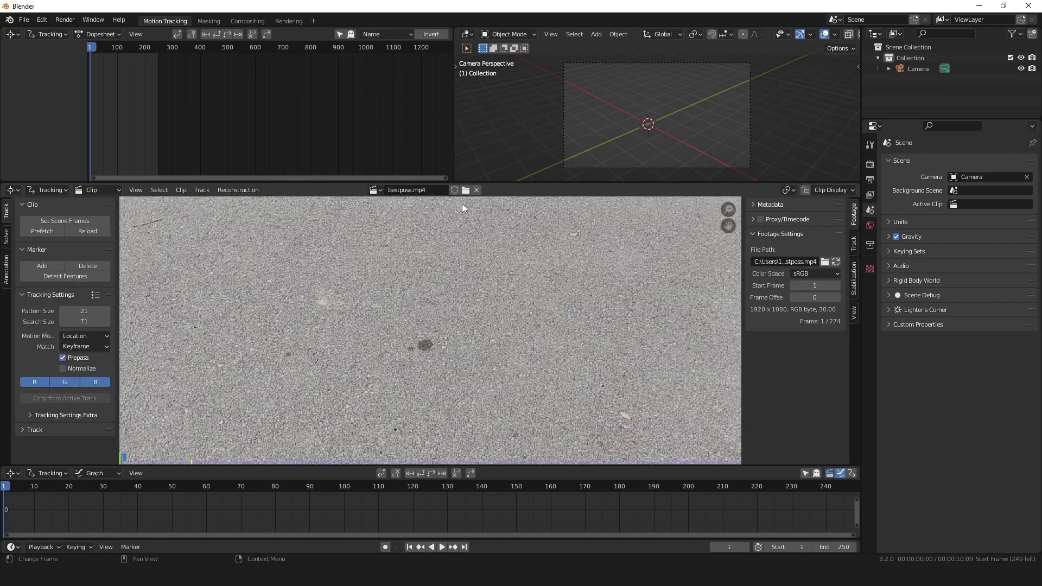
pyautogui.scroll(-3, 414, 299)
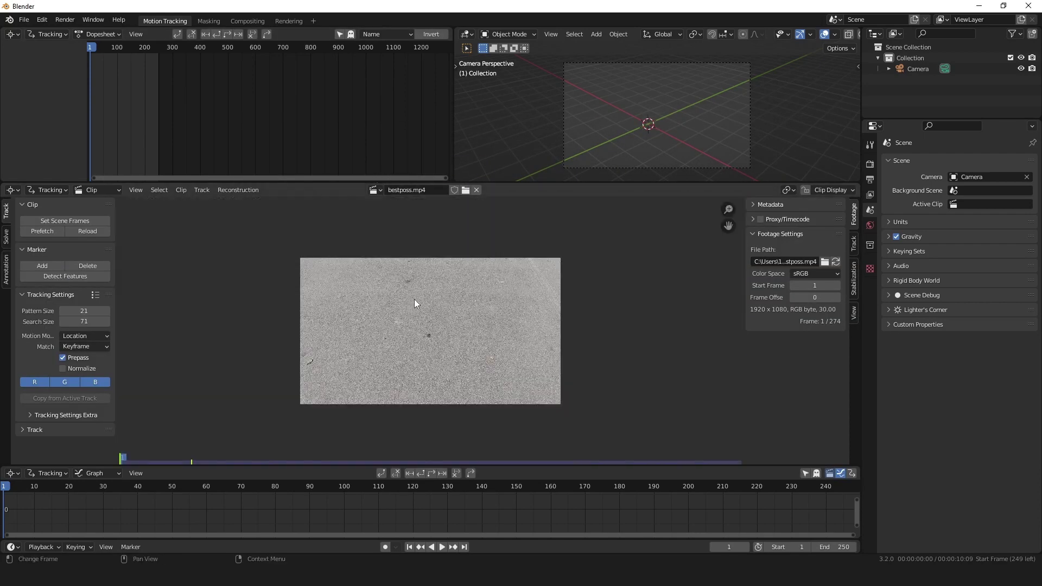
pyautogui.scroll(3, 415, 298)
pyautogui.scroll(-1, 415, 298)
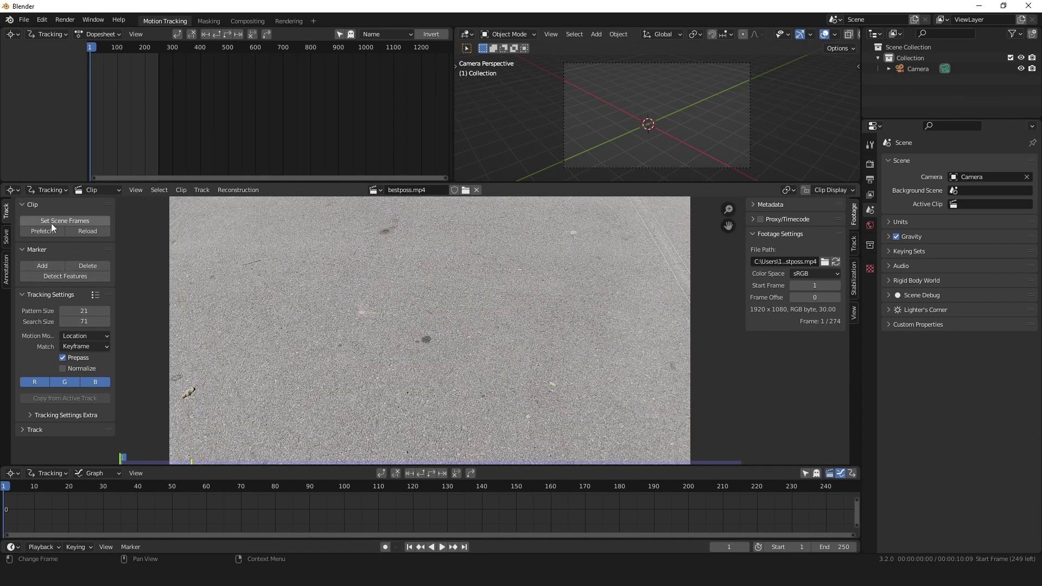
# Prefetch all clip frames, preview the playback, then return to the first frame
pyautogui.click(31, 232)
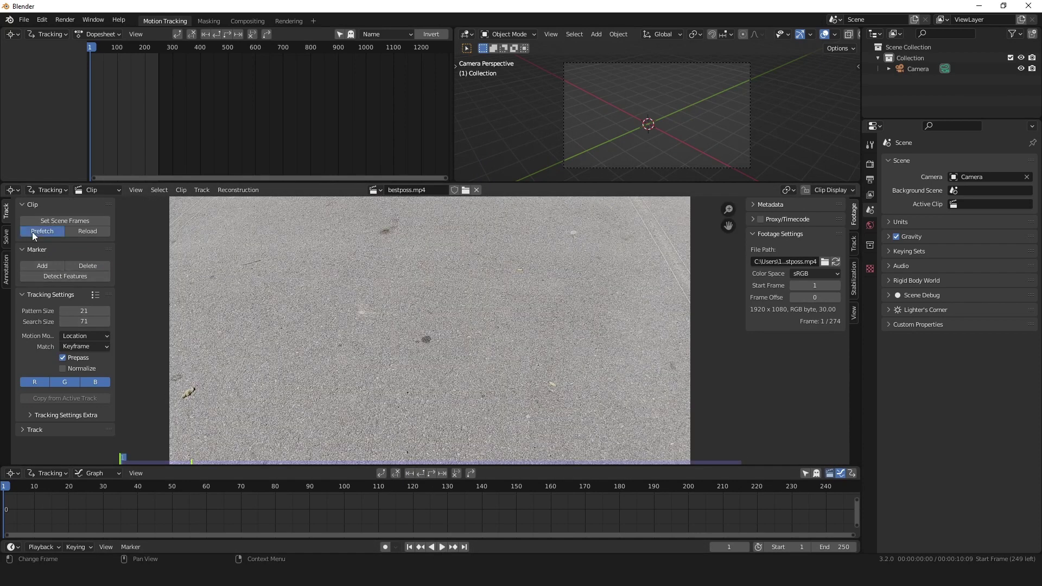
pyautogui.click(441, 547)
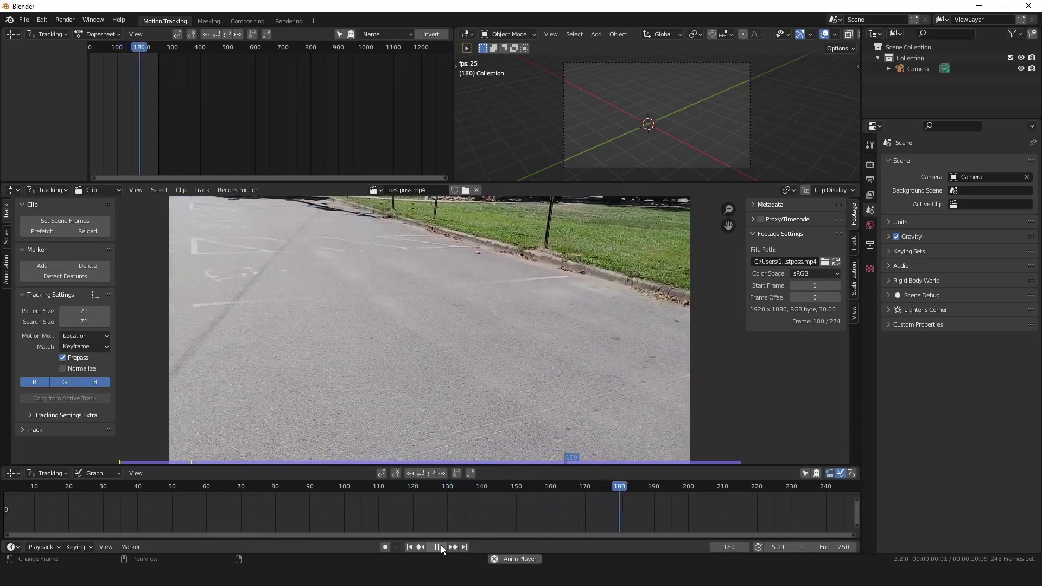
pyautogui.click(441, 547)
pyautogui.click(410, 547)
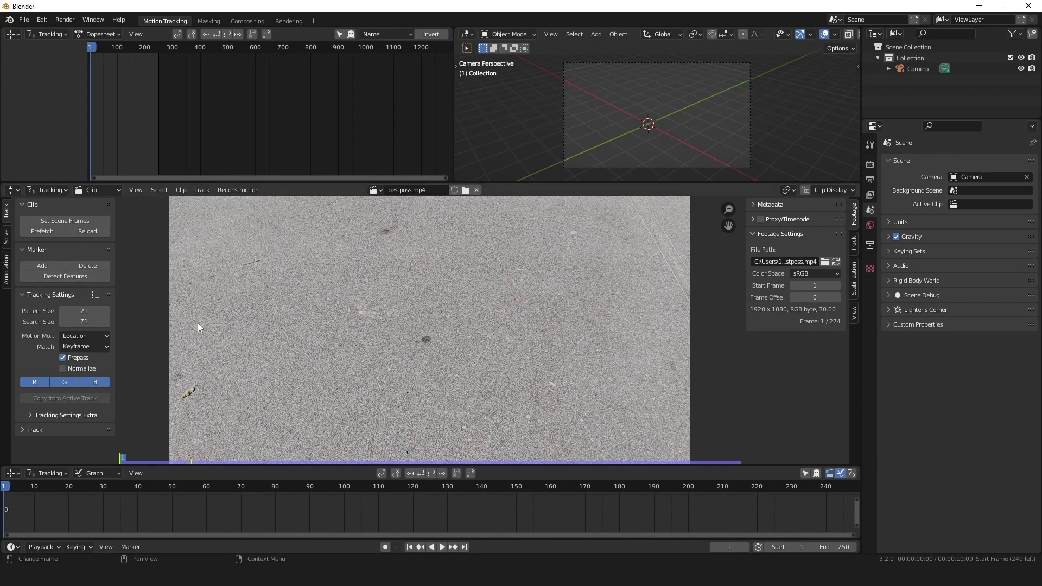
# Place two test tracking markers near the clip centre, then delete them
pyautogui.click(57, 269)
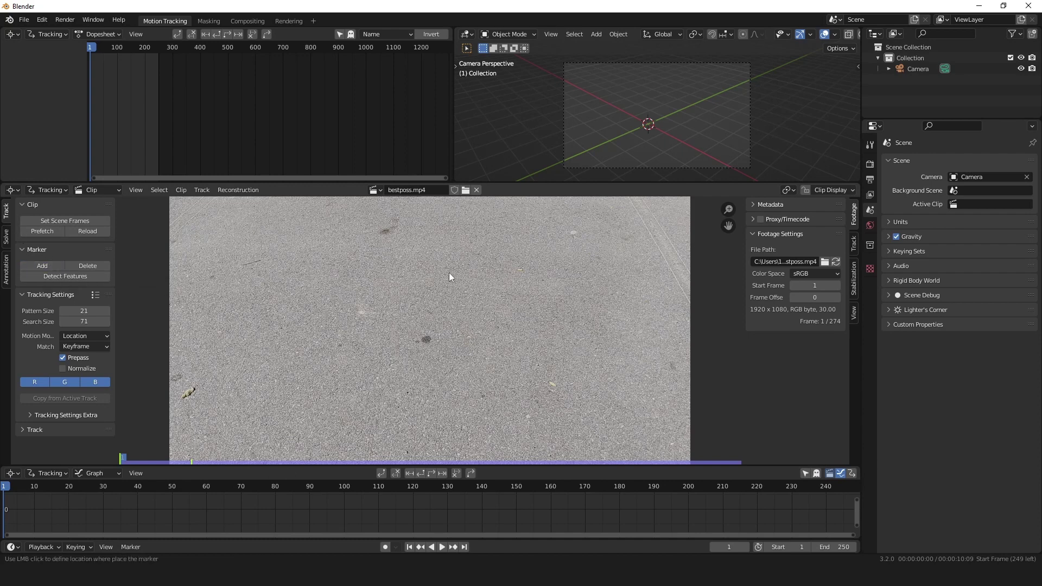
pyautogui.scroll(-1, 448, 273)
pyautogui.click(452, 321)
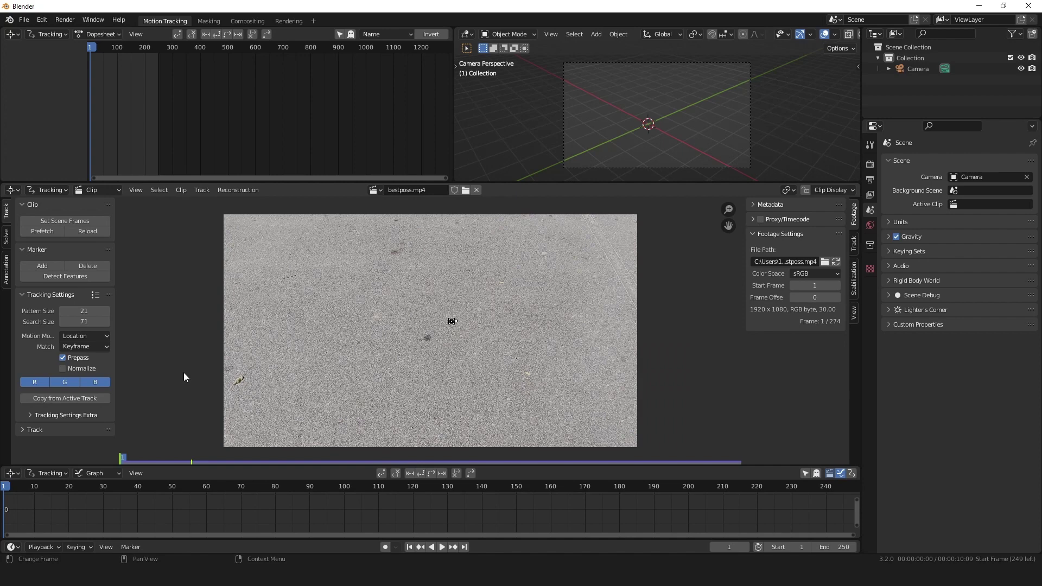
pyautogui.click(50, 267)
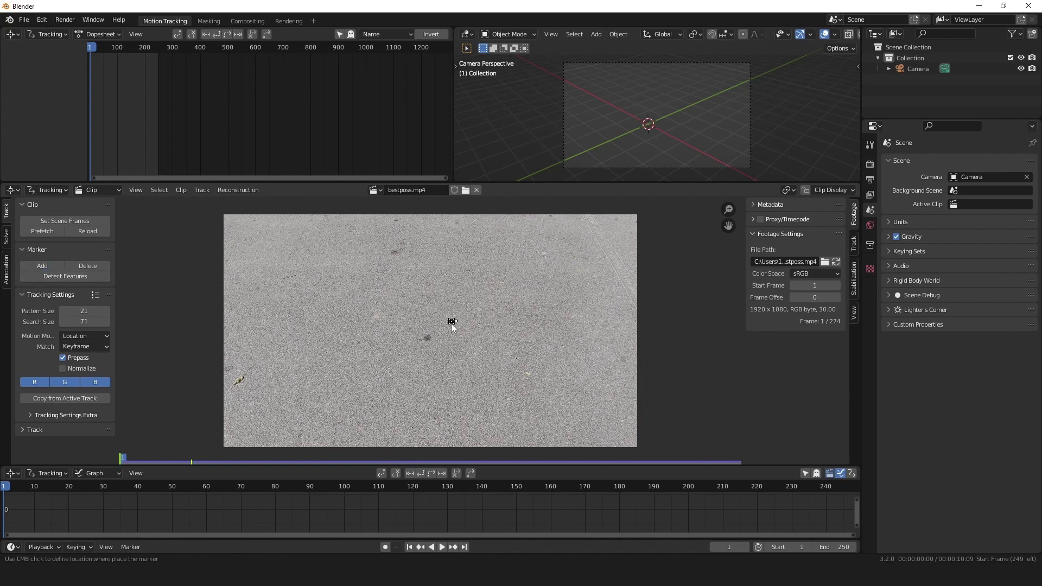
pyautogui.click(452, 323)
pyautogui.press('x')
pyautogui.click(451, 324)
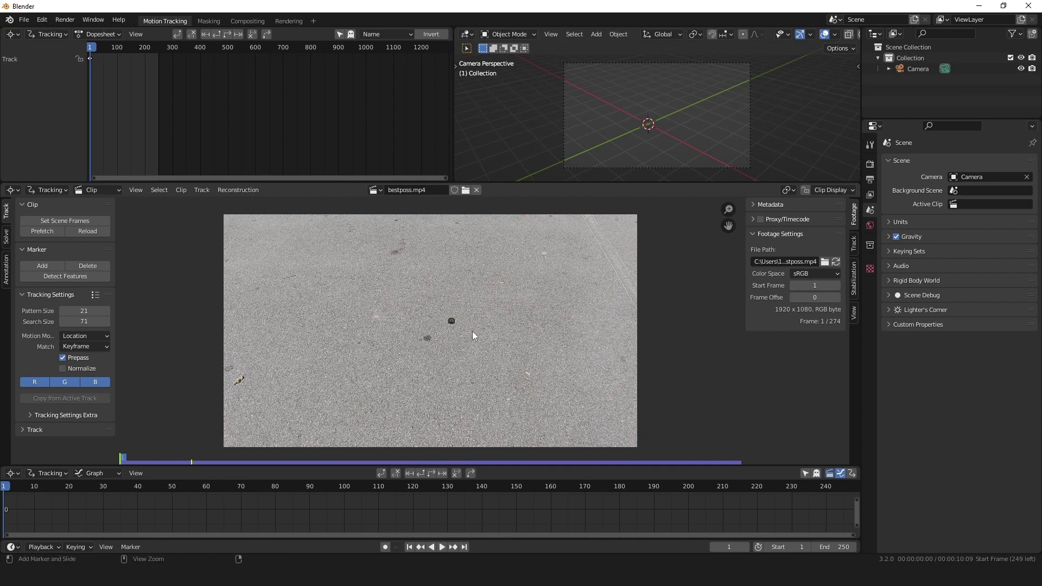
pyautogui.click(472, 331)
pyautogui.press('x')
pyautogui.click(471, 330)
# Detect features across the frame with a lowered threshold for more markers, then deselect
pyautogui.click(72, 280)
pyautogui.click(178, 457)
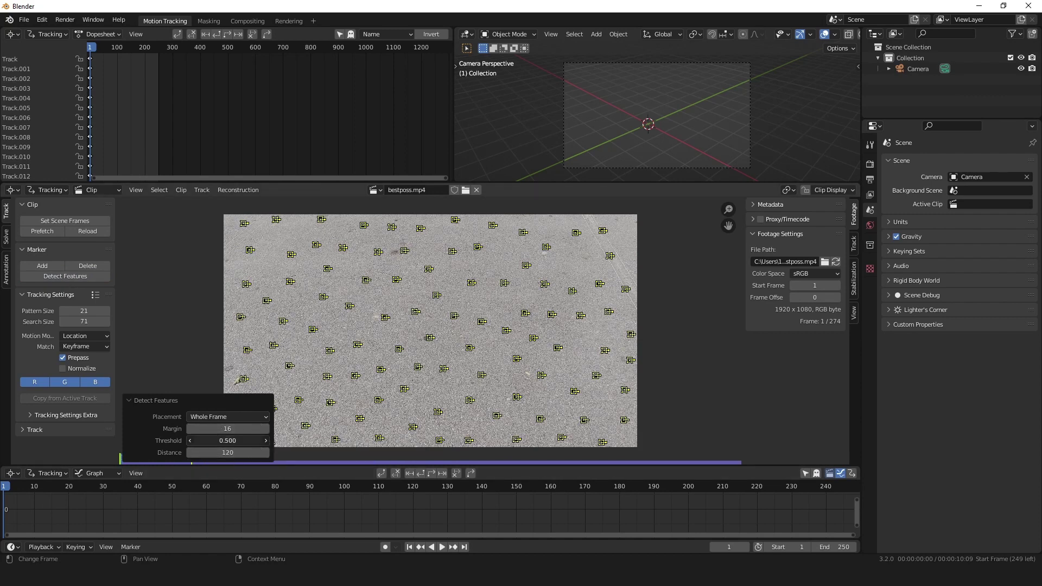
pyautogui.moveTo(227, 441)
pyautogui.mouseDown()
pyautogui.moveTo(206, 441)
pyautogui.moveTo(235, 440)
pyautogui.mouseUp()
pyautogui.click(180, 331)
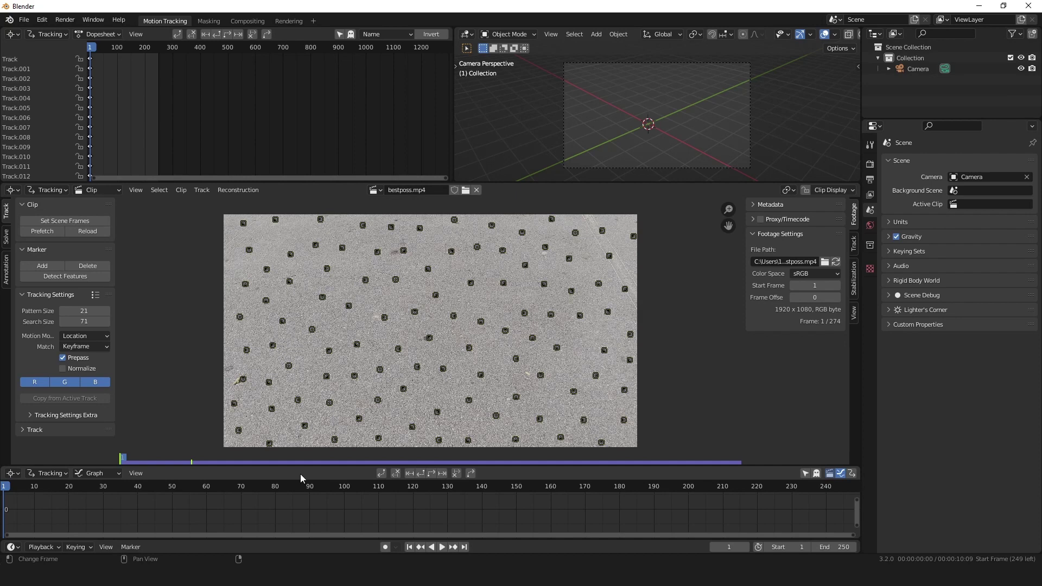
# Track all markers forward, review the tracks, then jump to the final frame 250
pyautogui.press('a')
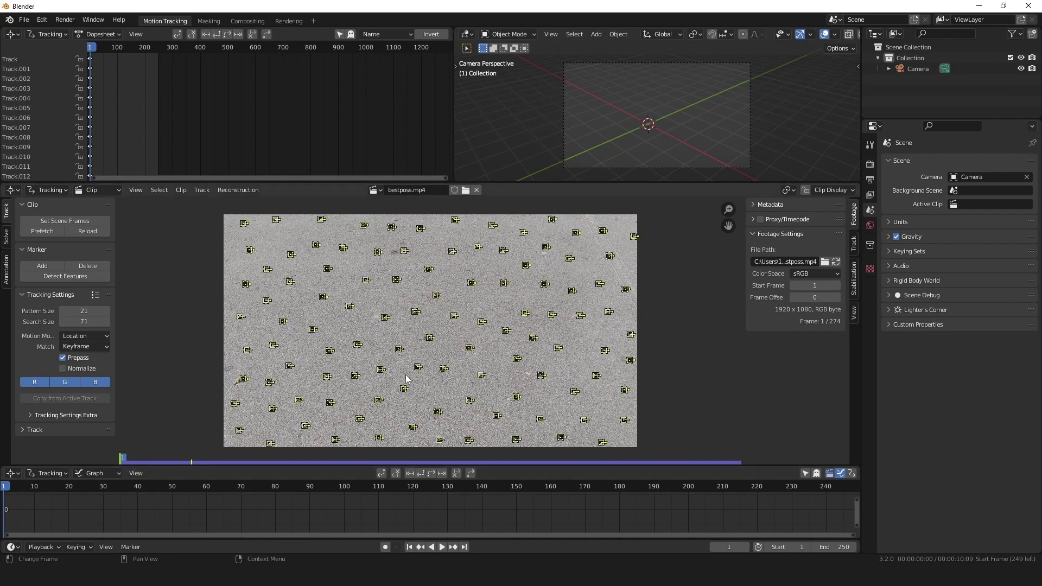
pyautogui.click(432, 473)
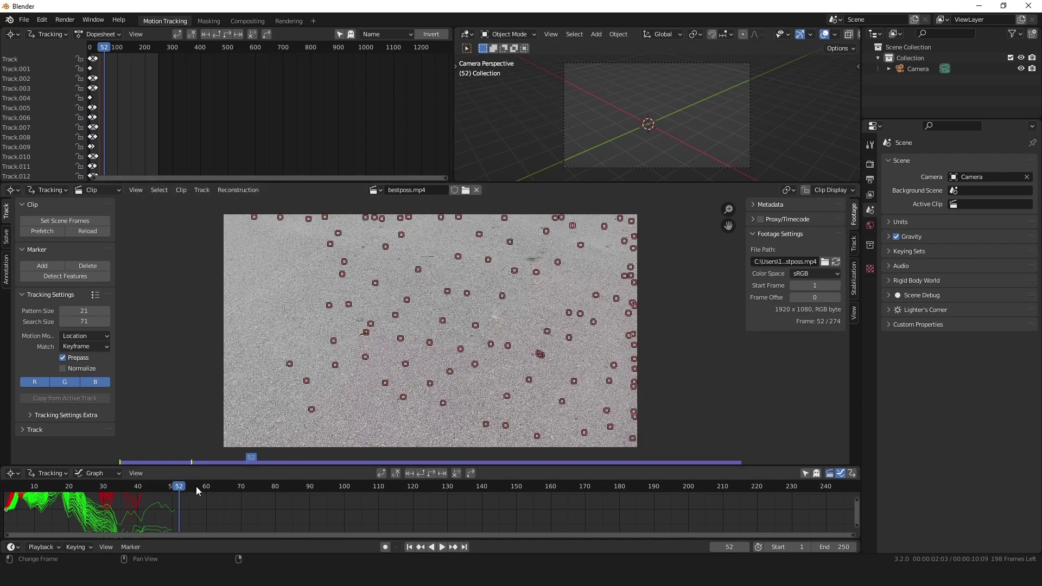
pyautogui.moveTo(197, 486); pyautogui.dragTo(731, 466)
pyautogui.click(464, 547)
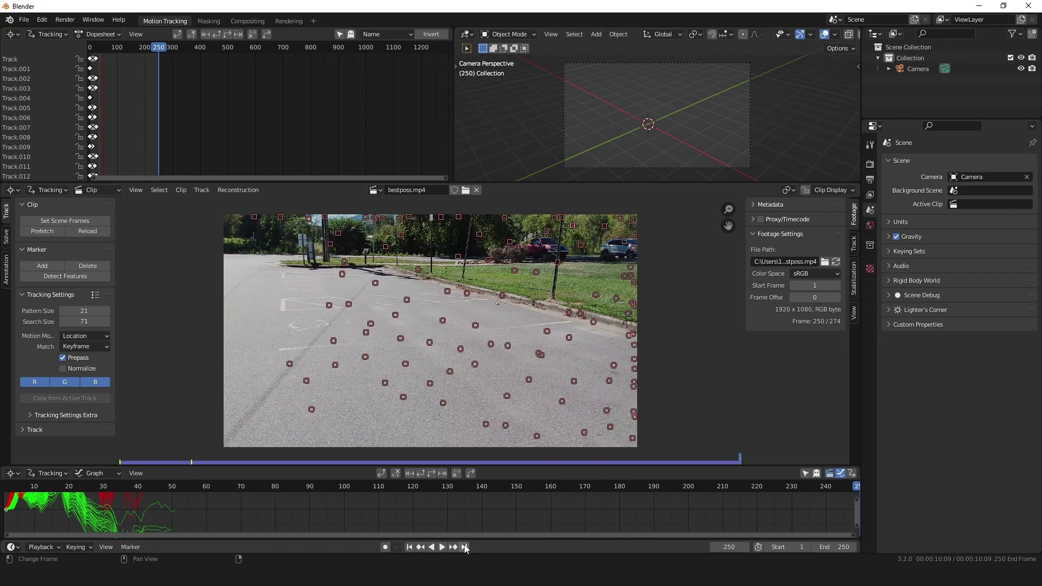
# Detect features on the last frame, track them backwards, then detect more around frame 25
pyautogui.click(74, 275)
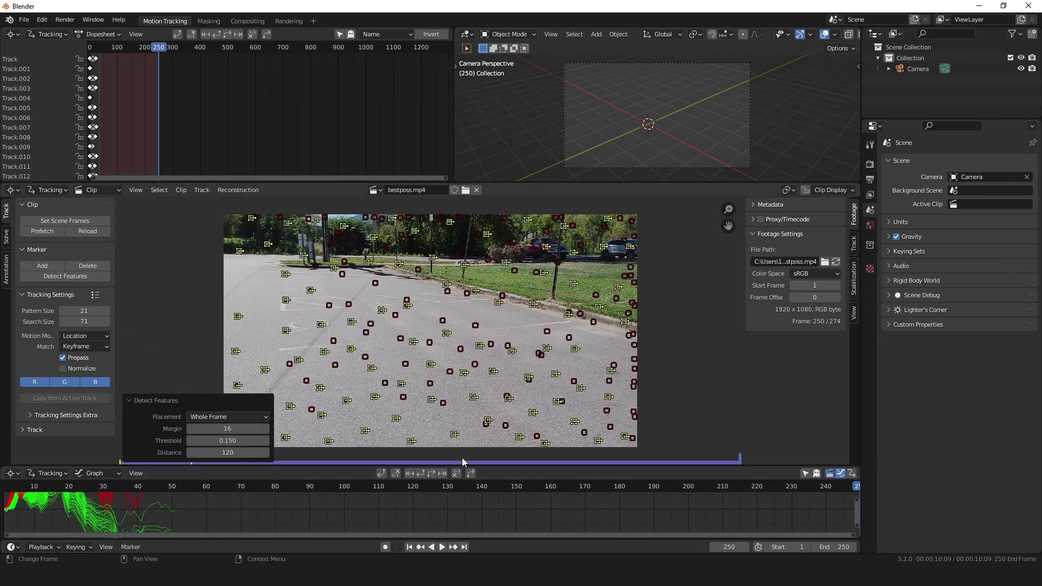
pyautogui.click(419, 471)
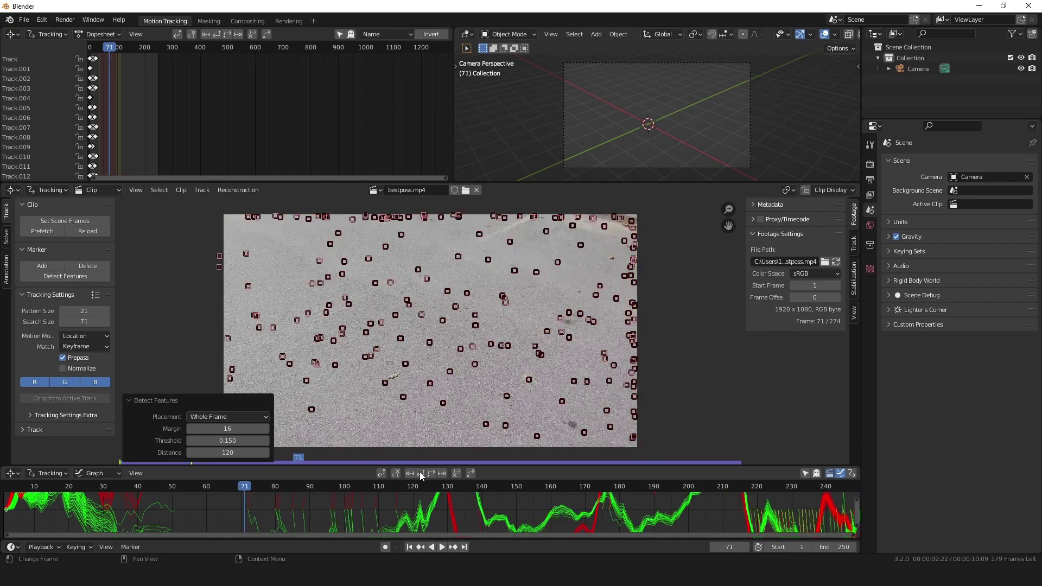
pyautogui.moveTo(249, 487); pyautogui.dragTo(82, 487)
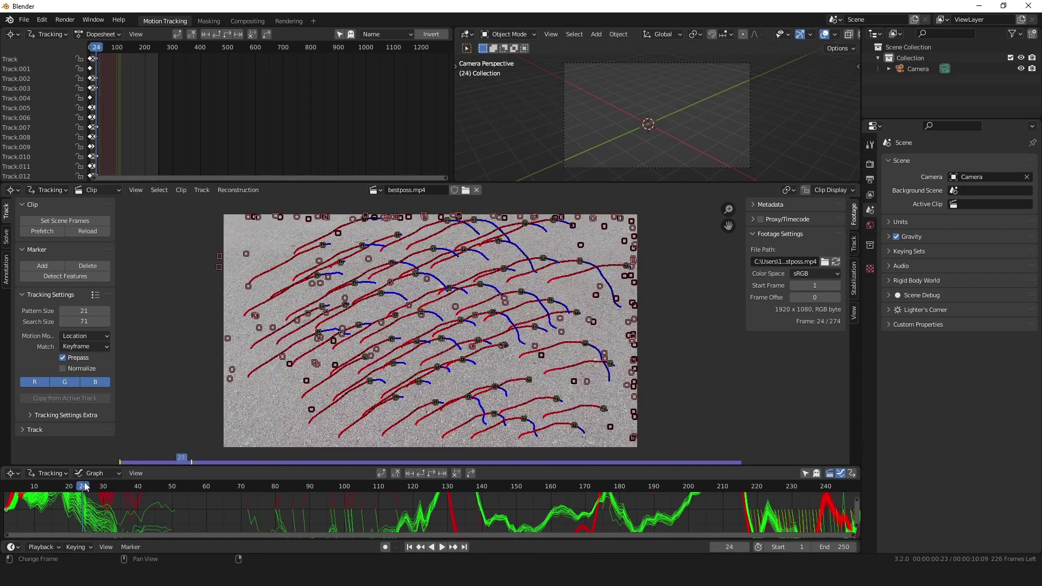
pyautogui.click(65, 276)
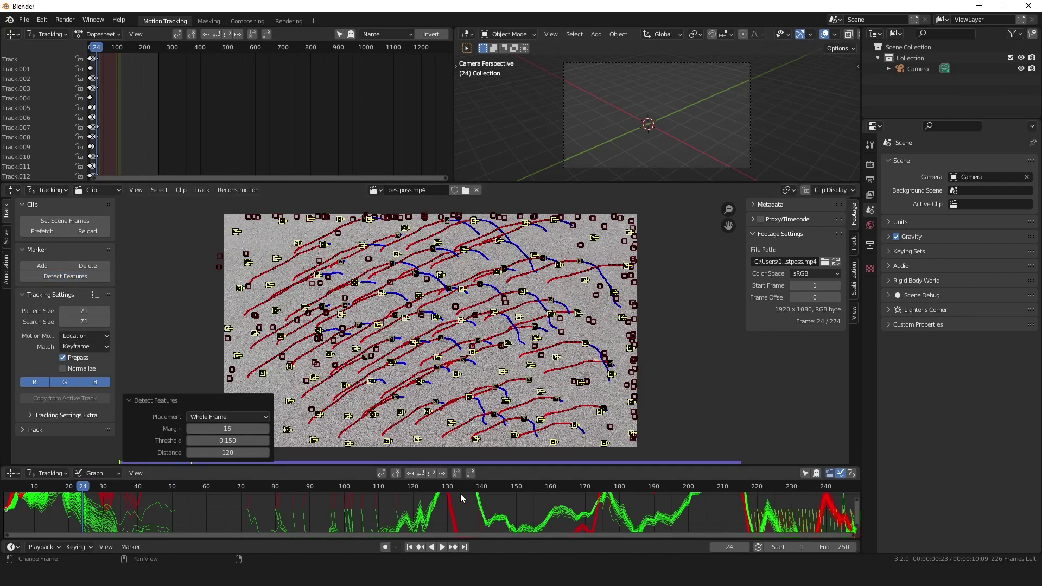
# Detect new features at frame 118 and track them backwards
pyautogui.click(434, 476)
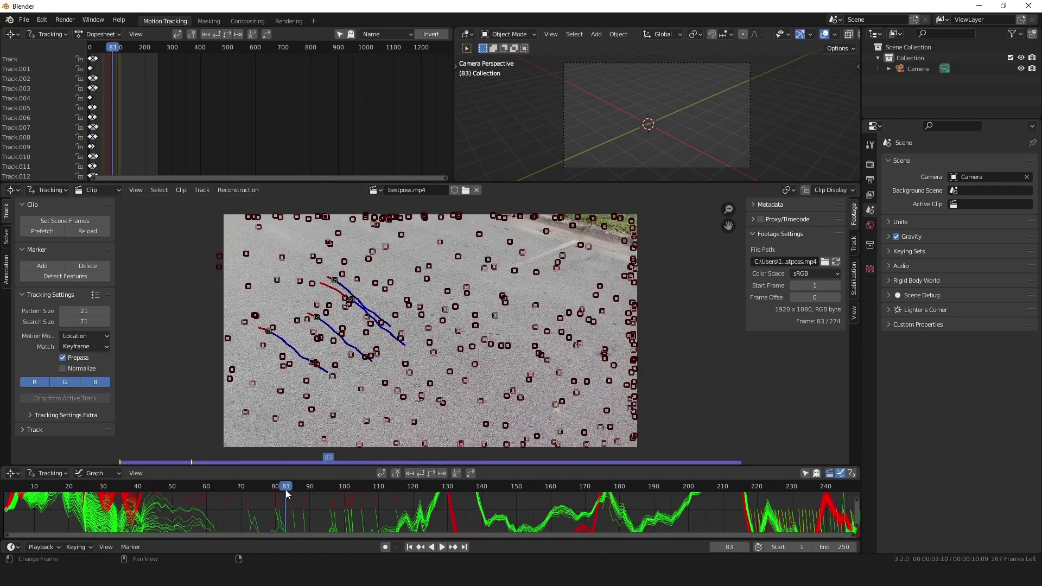
pyautogui.click(375, 491)
pyautogui.moveTo(376, 492); pyautogui.dragTo(408, 495)
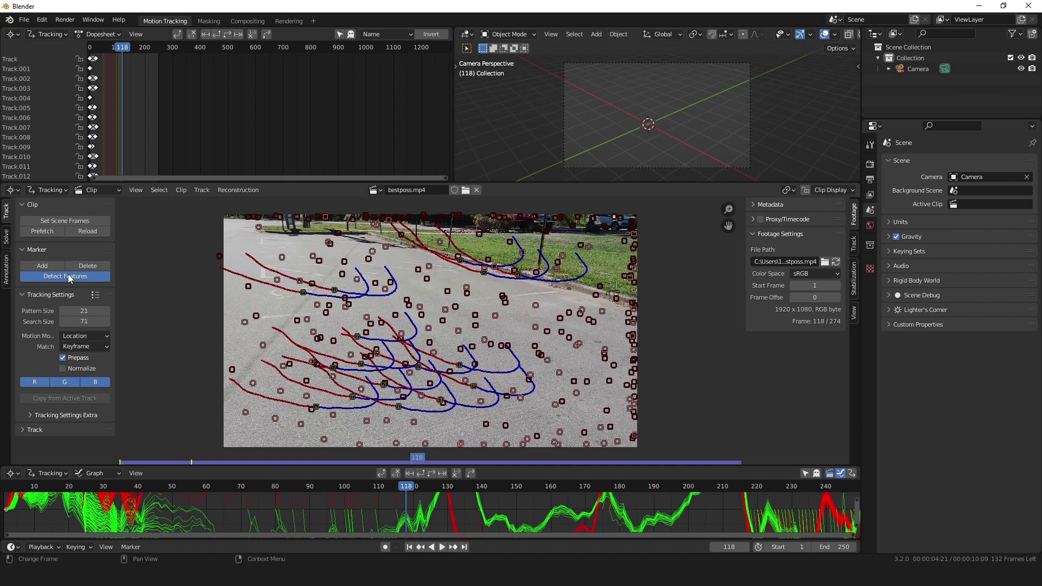
pyautogui.click(65, 276)
pyautogui.click(421, 473)
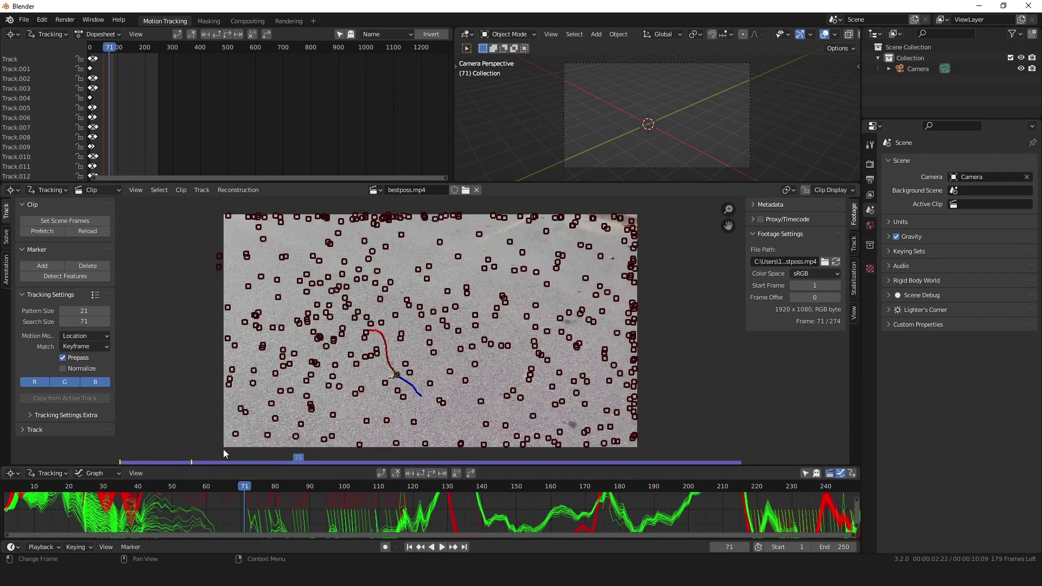
# Select all markers, detect features on the current frame and track them back to frame 30
pyautogui.press('a')
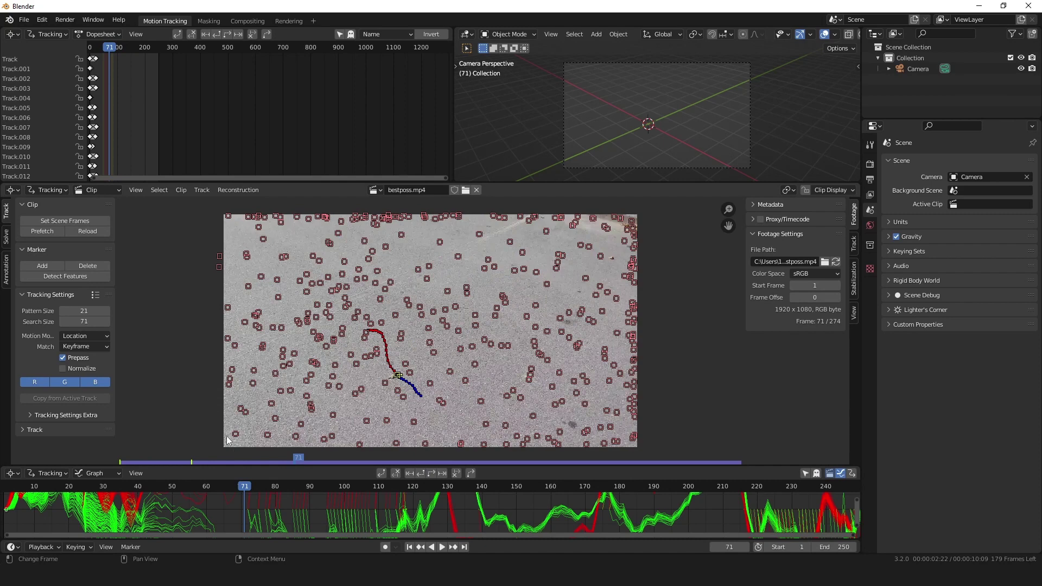
pyautogui.click(59, 277)
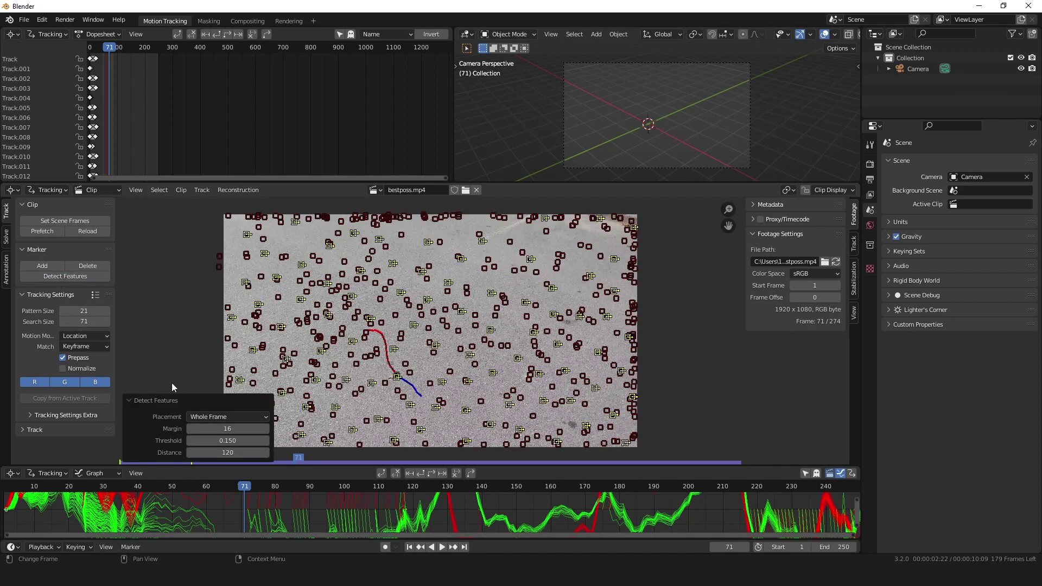
pyautogui.click(420, 474)
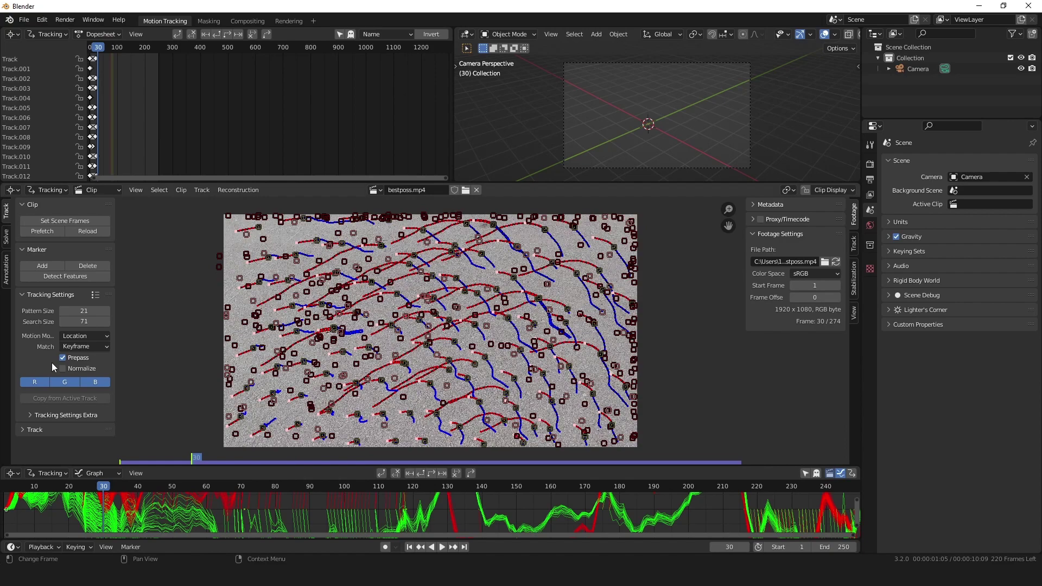
# Track markers forward to frame 122, then detect features at 138 and track back to 117
pyautogui.moveTo(357, 480)
pyautogui.mouseDown()
pyautogui.moveTo(343, 476)
pyautogui.moveTo(383, 476)
pyautogui.moveTo(291, 487)
pyautogui.mouseUp()
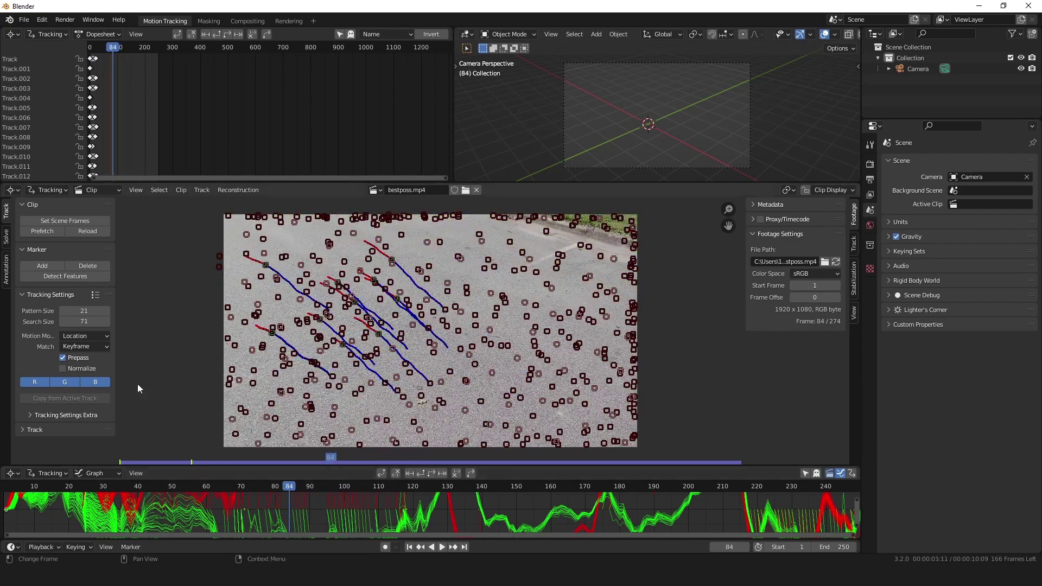
pyautogui.click(430, 471)
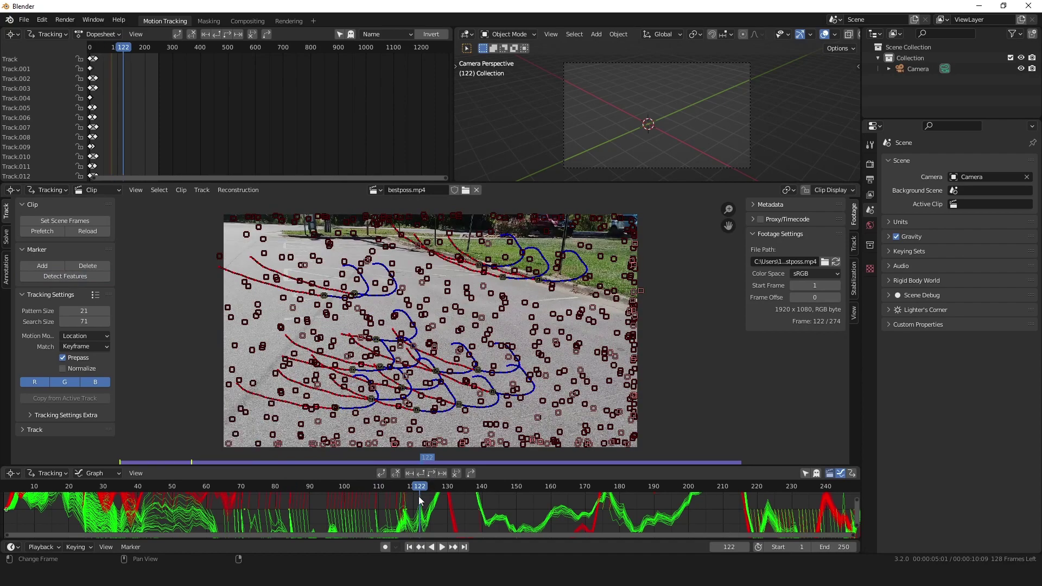
pyautogui.moveTo(418, 495)
pyautogui.mouseDown()
pyautogui.moveTo(577, 475)
pyautogui.moveTo(648, 506)
pyautogui.moveTo(482, 527)
pyautogui.mouseUp()
pyautogui.click(65, 275)
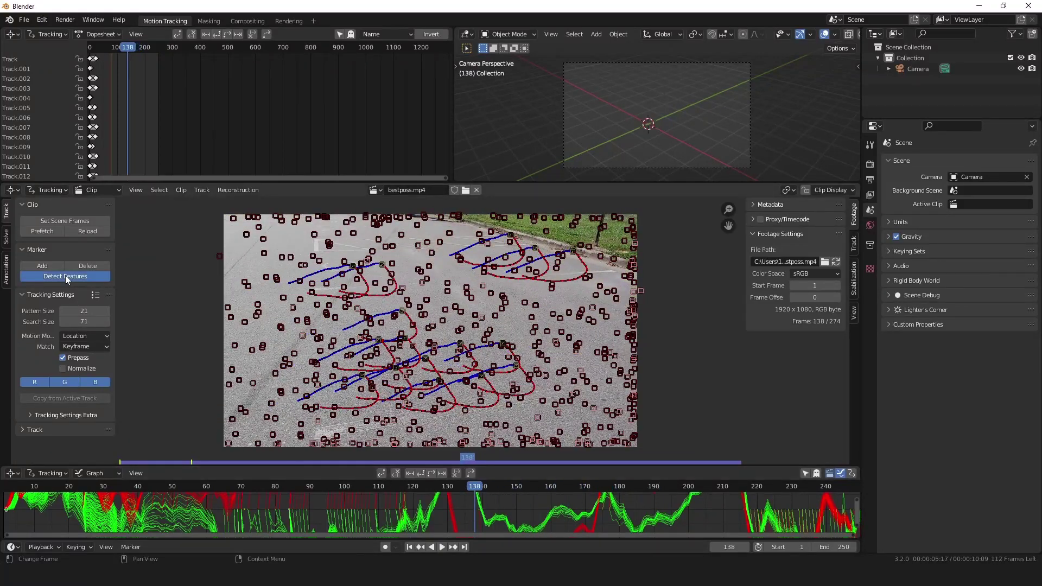
pyautogui.click(434, 471)
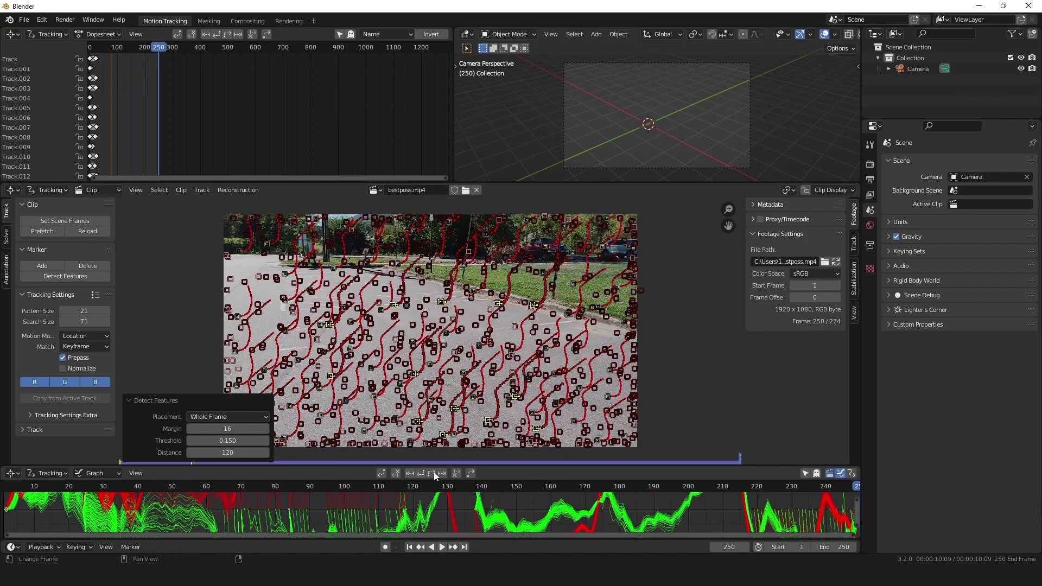
# Detect features at frame 117, tracking back to 105, and at frame 69, tracking forward to 101
pyautogui.moveTo(392, 484); pyautogui.dragTo(402, 491)
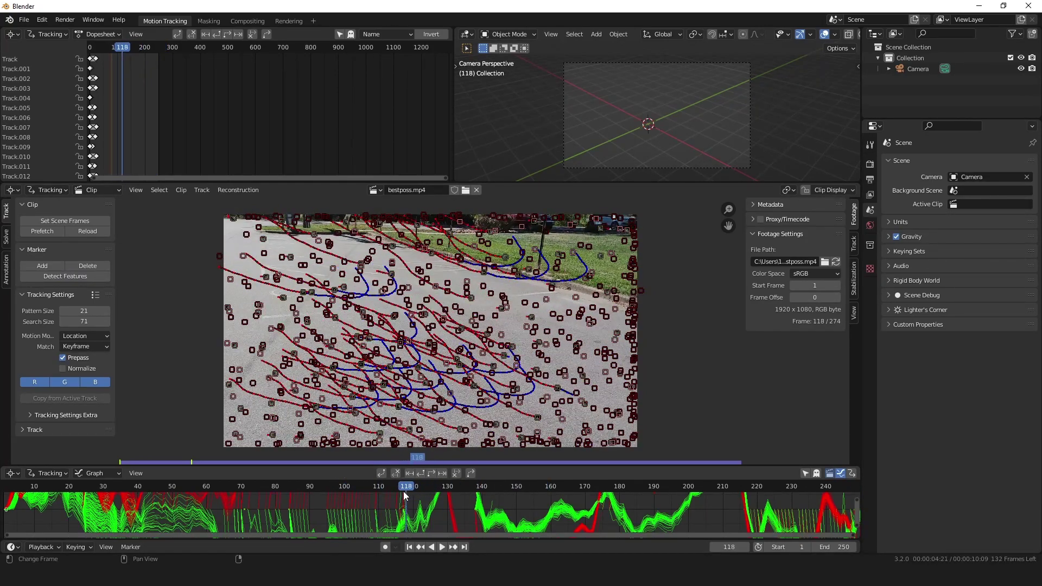
pyautogui.click(66, 276)
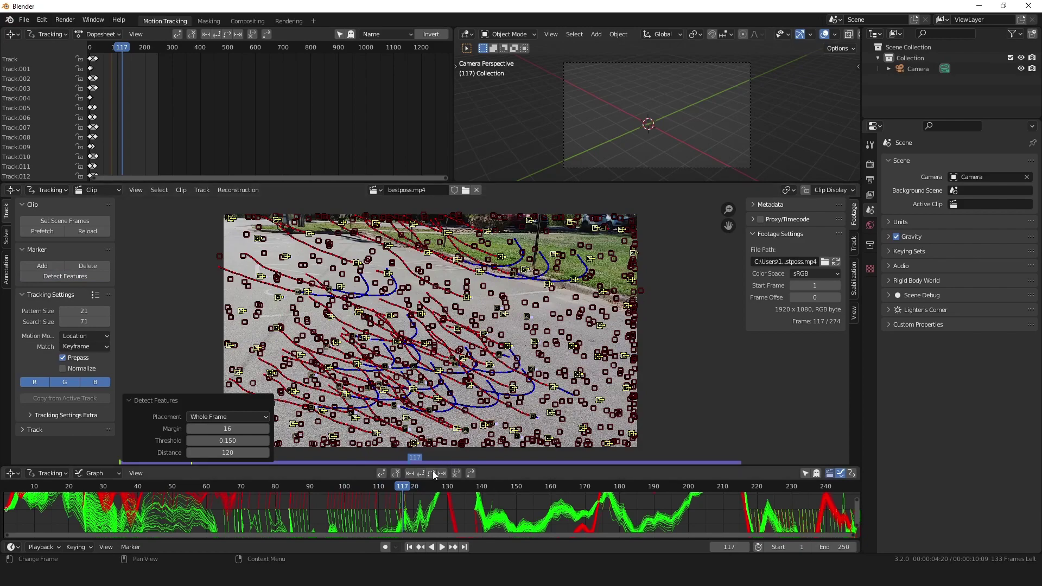
pyautogui.click(432, 470)
pyautogui.moveTo(320, 483); pyautogui.dragTo(238, 487)
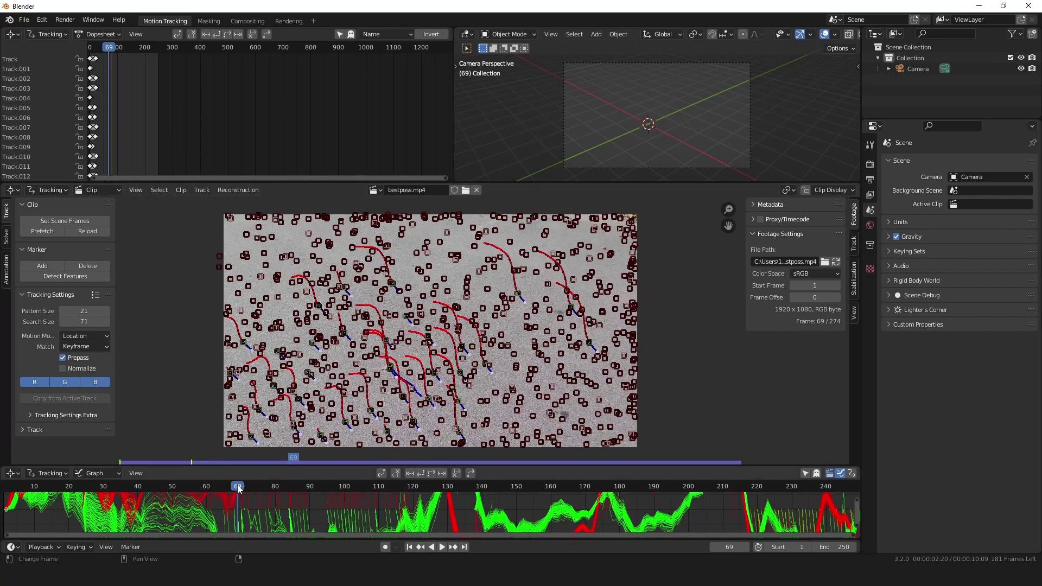
pyautogui.click(68, 277)
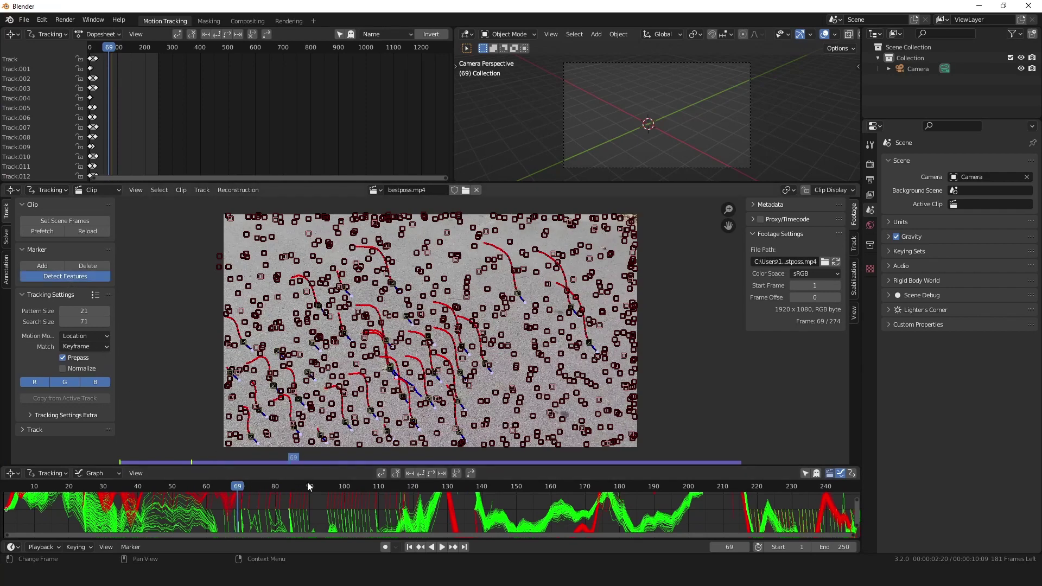
pyautogui.hotkey('ctrl', 't')
# Detect another batch of features at frame 48, then check tracks between frames 100 and 69
pyautogui.moveTo(429, 485); pyautogui.dragTo(165, 487)
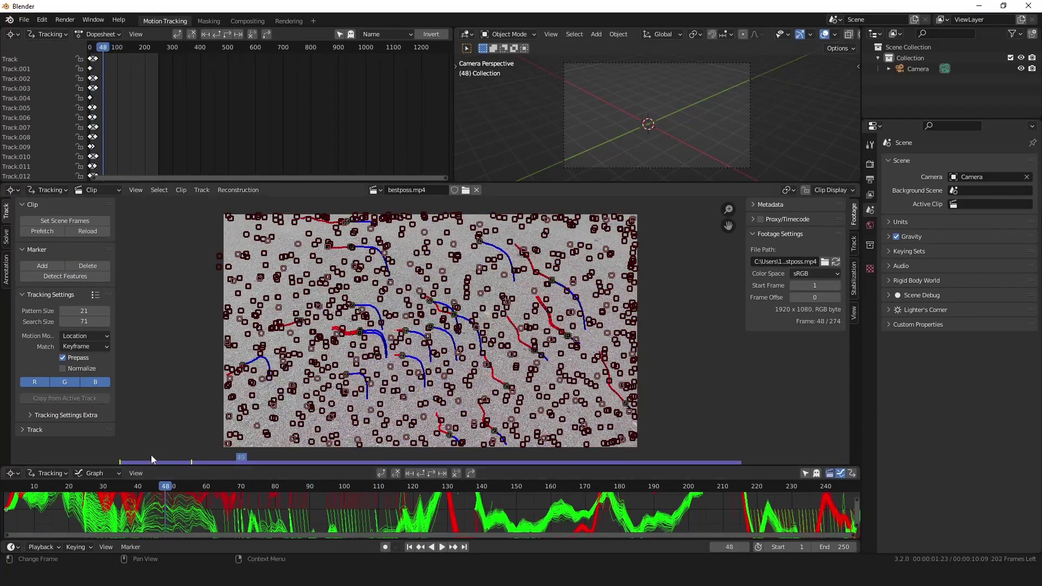
pyautogui.click(65, 276)
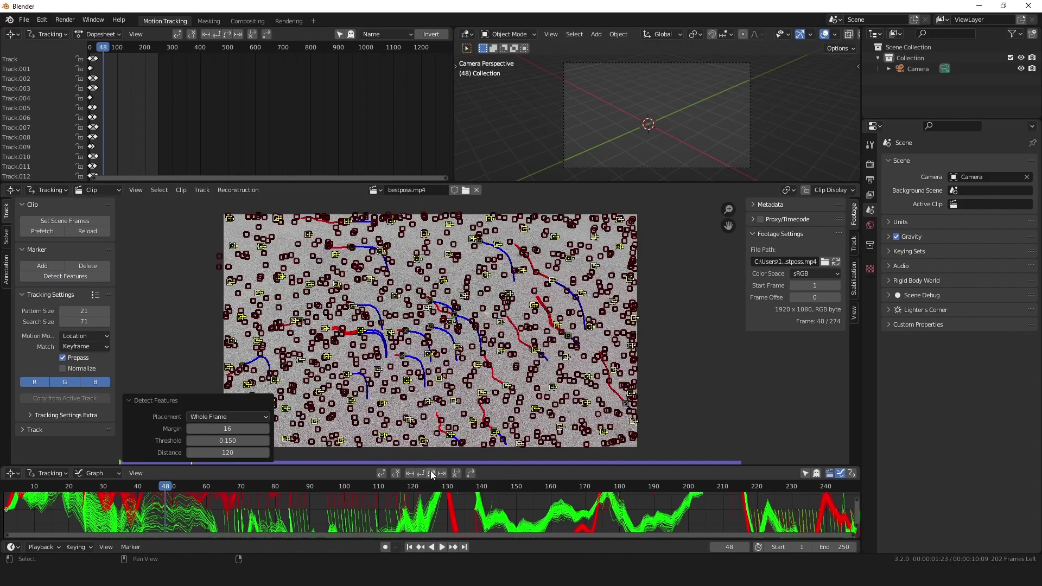
pyautogui.moveTo(431, 485); pyautogui.dragTo(342, 499)
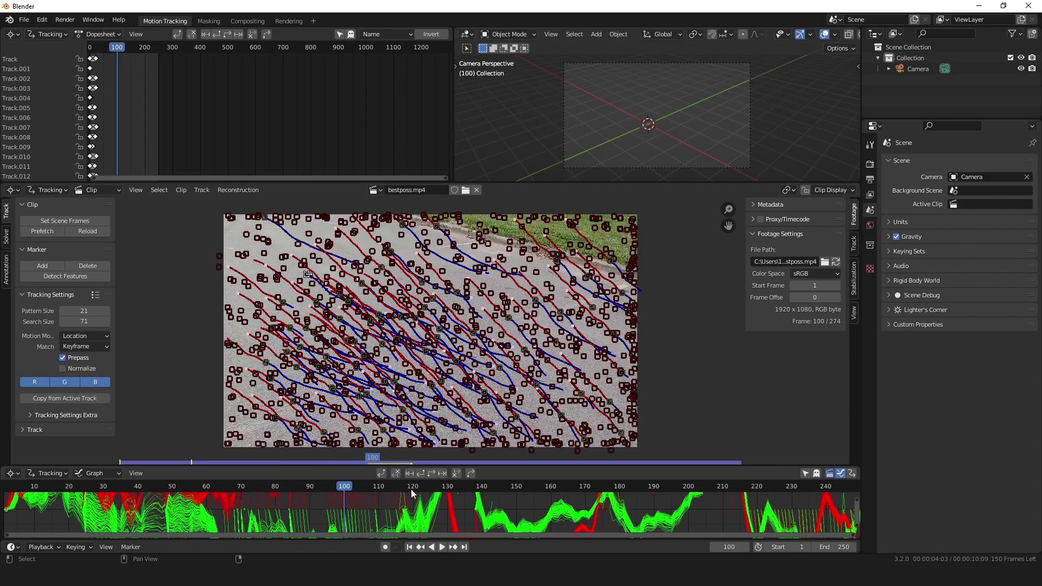
pyautogui.moveTo(356, 487); pyautogui.dragTo(178, 493)
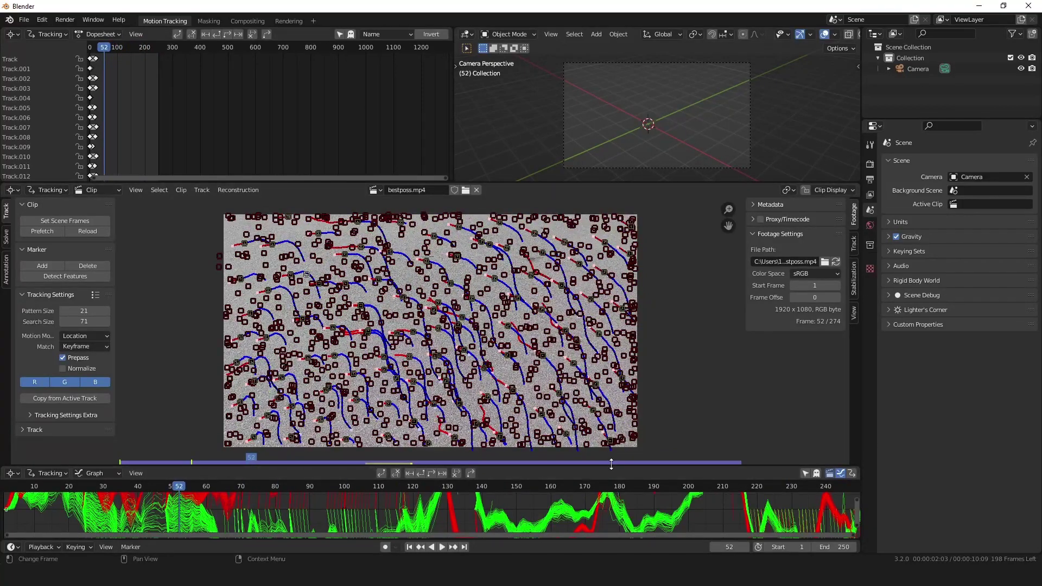
# Enlarge the graph editor and delete the track curve with the highest spike
pyautogui.moveTo(581, 465); pyautogui.dragTo(577, 378)
pyautogui.scroll(-10, 576, 457)
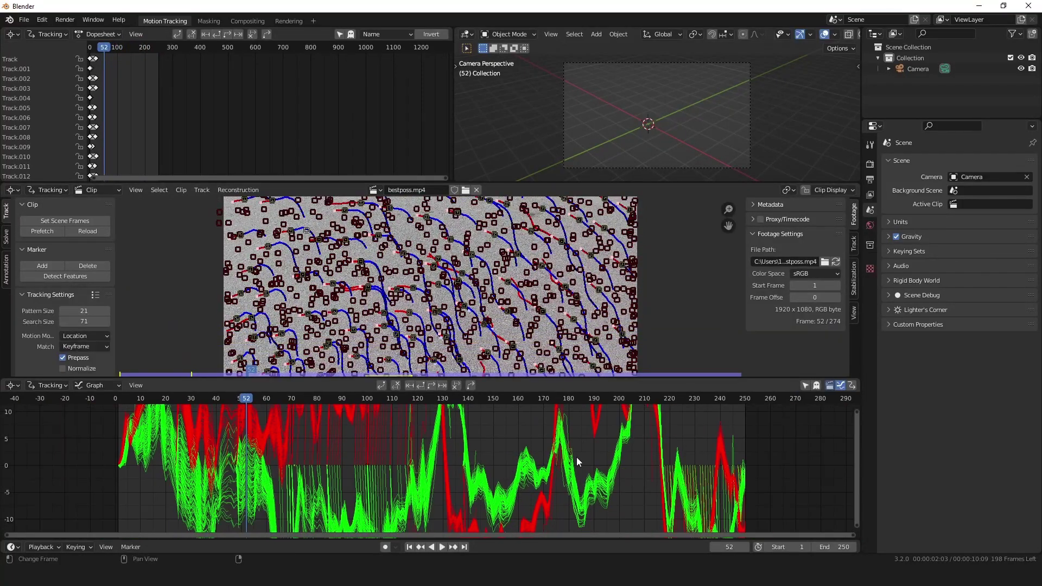
pyautogui.scroll(-6, 576, 457)
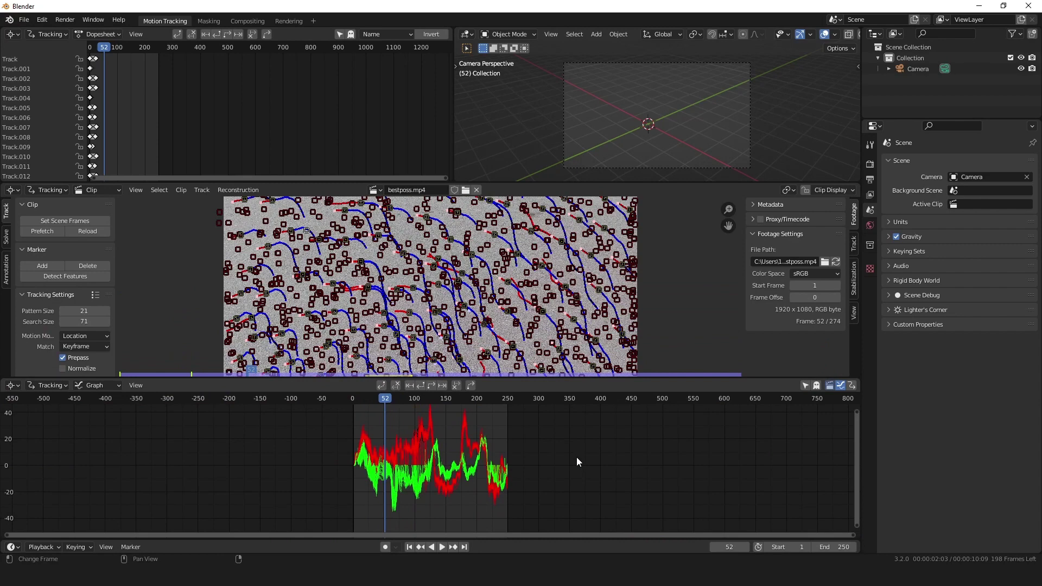
pyautogui.scroll(1, 403, 411)
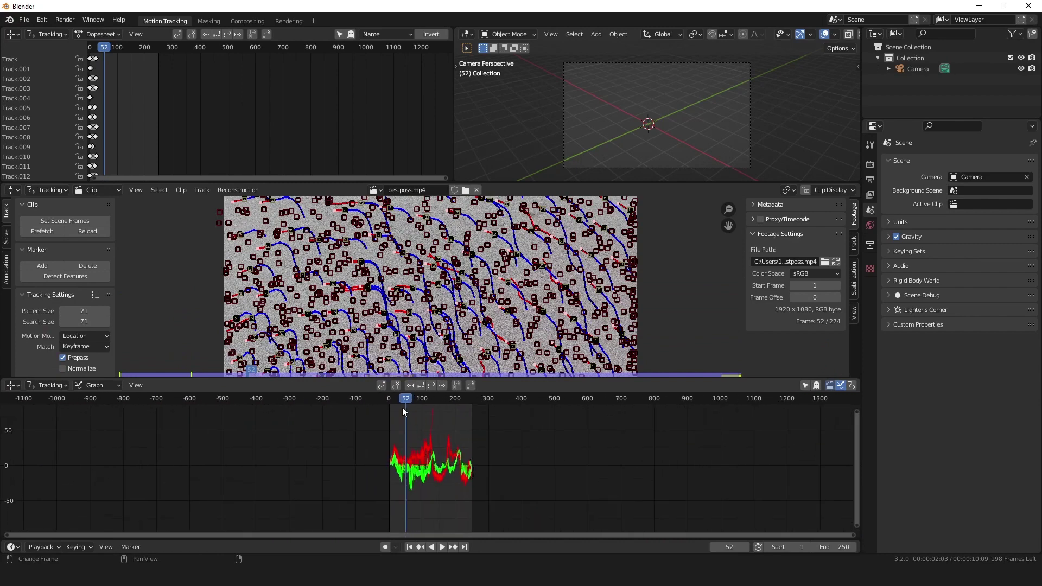
pyautogui.scroll(1, 442, 418)
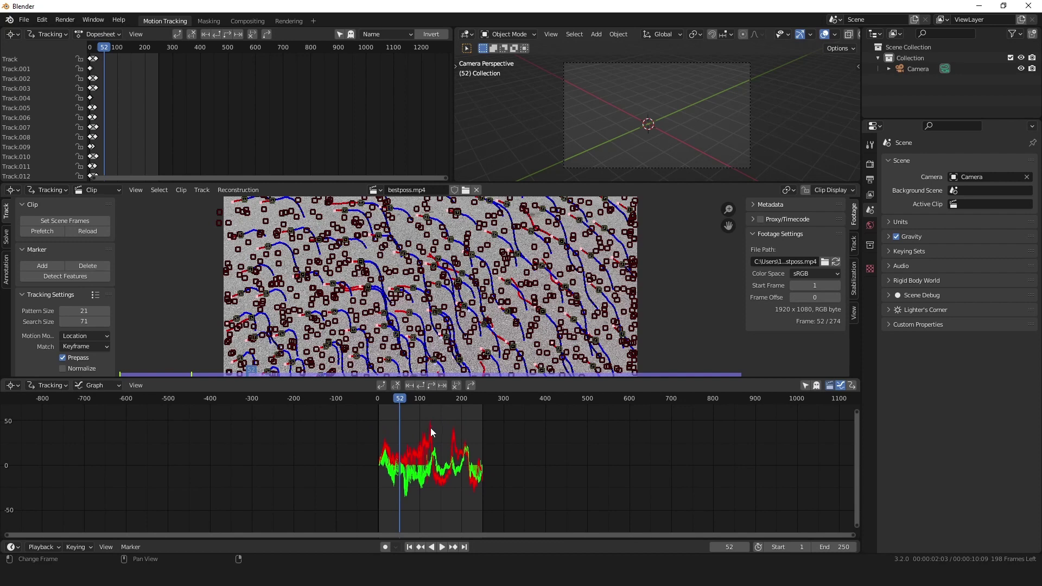
pyautogui.scroll(2, 431, 428)
pyautogui.scroll(5, 450, 463)
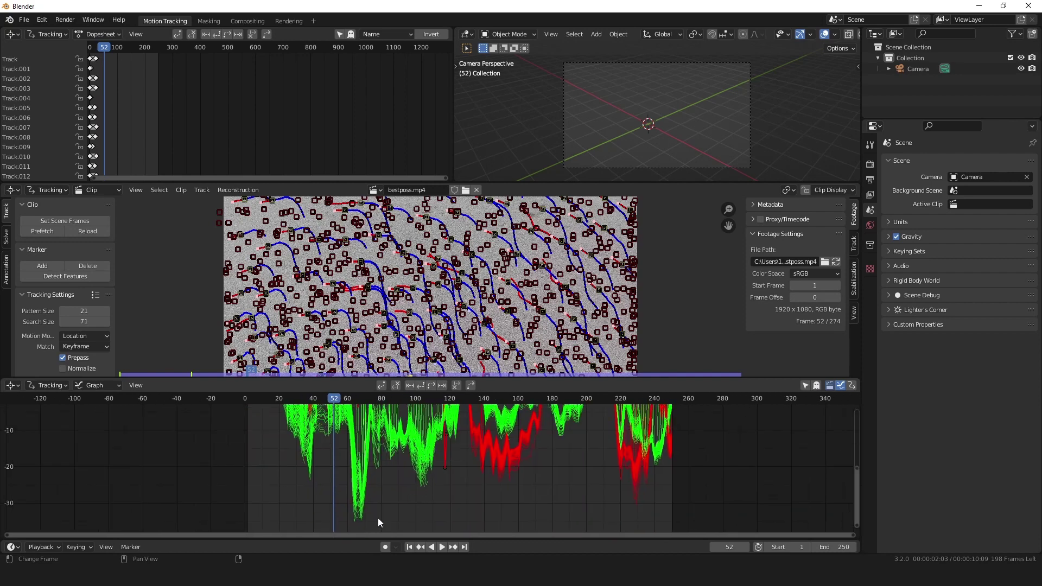
pyautogui.moveTo(573, 477); pyautogui.dragTo(645, 451, button='middle')
pyautogui.click(360, 440)
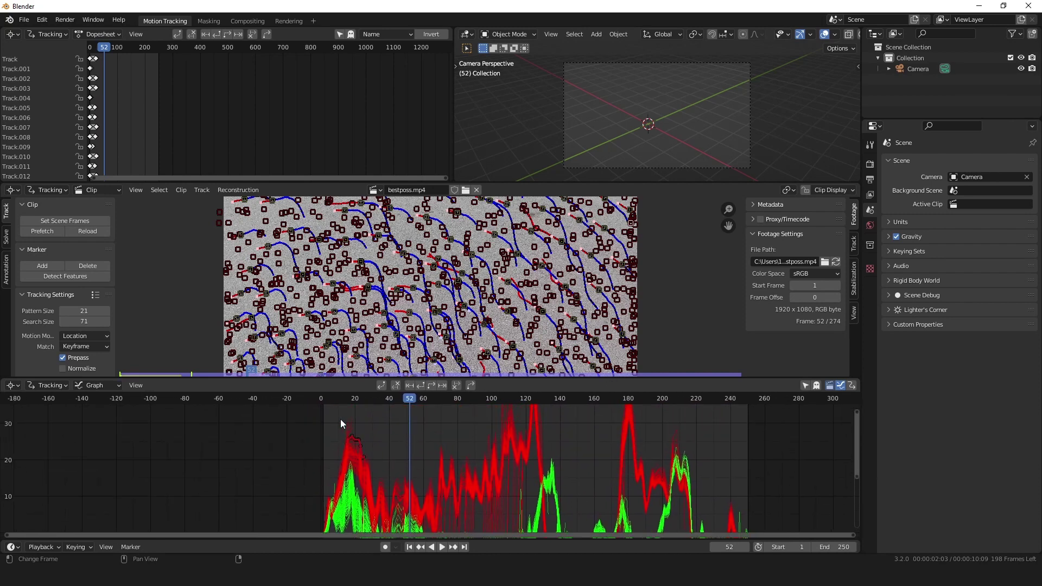
pyautogui.press('x')
pyautogui.click(343, 426)
# Delete the remaining spiking outlier curves one after another
pyautogui.click(350, 425)
pyautogui.press('x')
pyautogui.click(354, 431)
pyautogui.click(350, 428)
pyautogui.press('x')
pyautogui.click(350, 429)
pyautogui.click(349, 430)
pyautogui.press('x')
pyautogui.click(350, 430)
pyautogui.click(356, 435)
pyautogui.press('x')
pyautogui.click(351, 431)
pyautogui.press('x')
pyautogui.click(673, 432)
# Inspect the lower and later curves, selecting ones with deep dips or red outlier segments
pyautogui.moveTo(673, 431); pyautogui.dragTo(623, 500, button='middle')
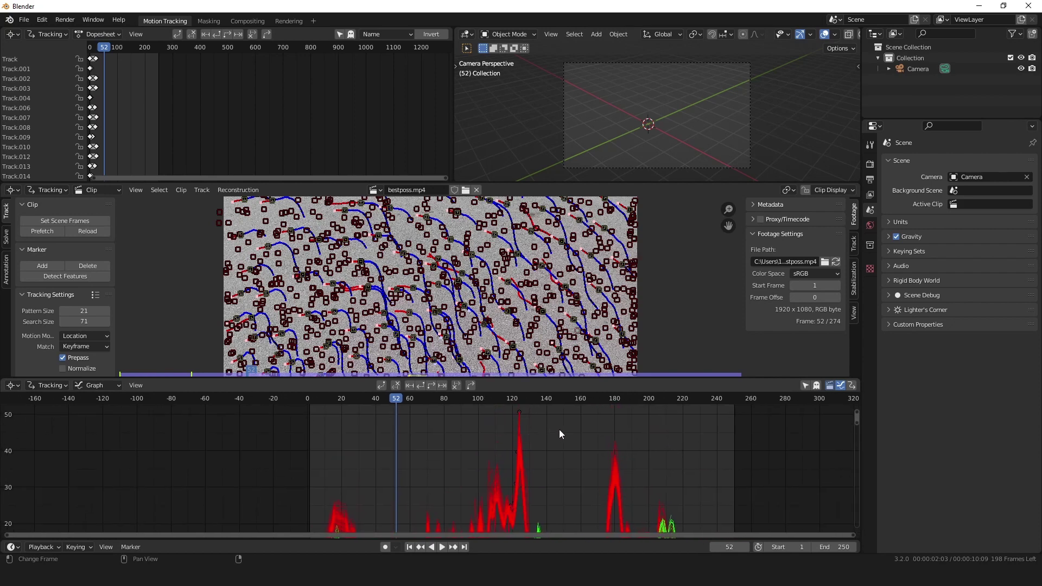
pyautogui.moveTo(561, 434); pyautogui.dragTo(648, 390, button='middle')
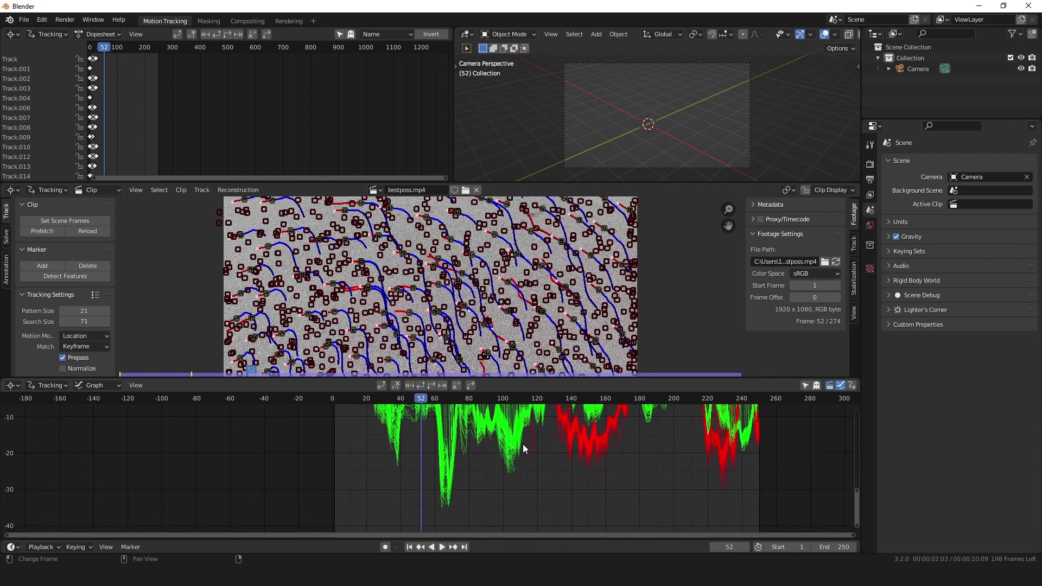
pyautogui.click(446, 508)
pyautogui.moveTo(598, 502); pyautogui.dragTo(564, 508, button='middle')
pyautogui.scroll(2, 466, 524)
pyautogui.keyDown('ctrl'); pyautogui.moveTo(466, 523); pyautogui.dragTo(599, 520, button='middle'); pyautogui.keyUp('ctrl')
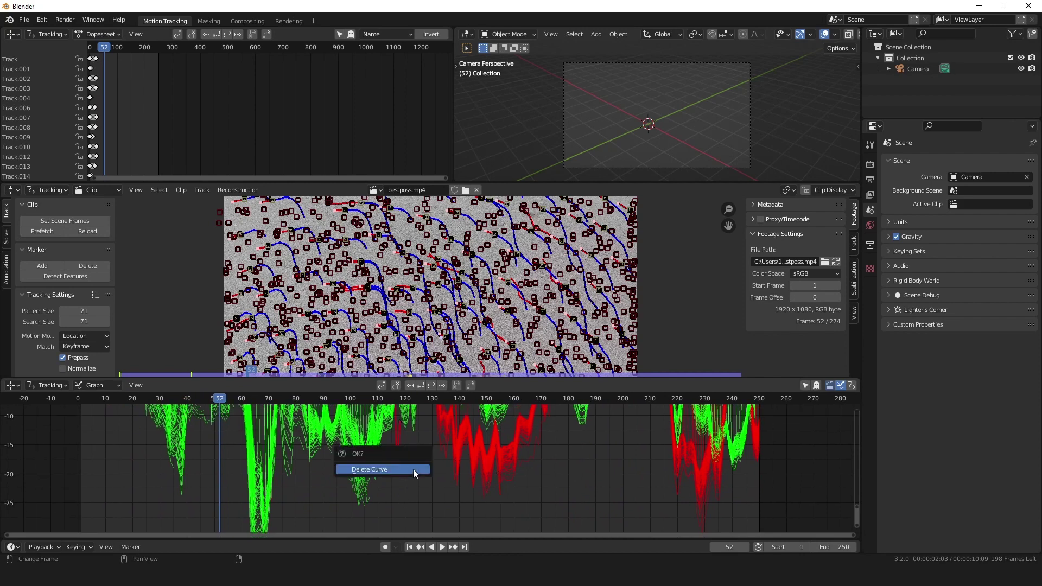
pyautogui.moveTo(412, 469); pyautogui.dragTo(541, 519, button='middle')
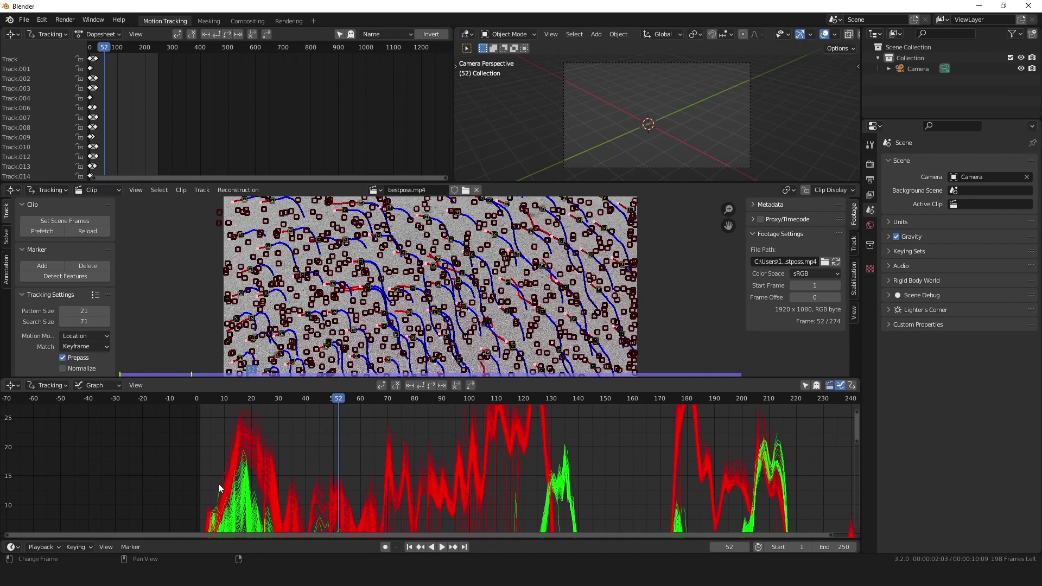
pyautogui.moveTo(502, 473); pyautogui.dragTo(474, 428, button='middle')
pyautogui.click(477, 426)
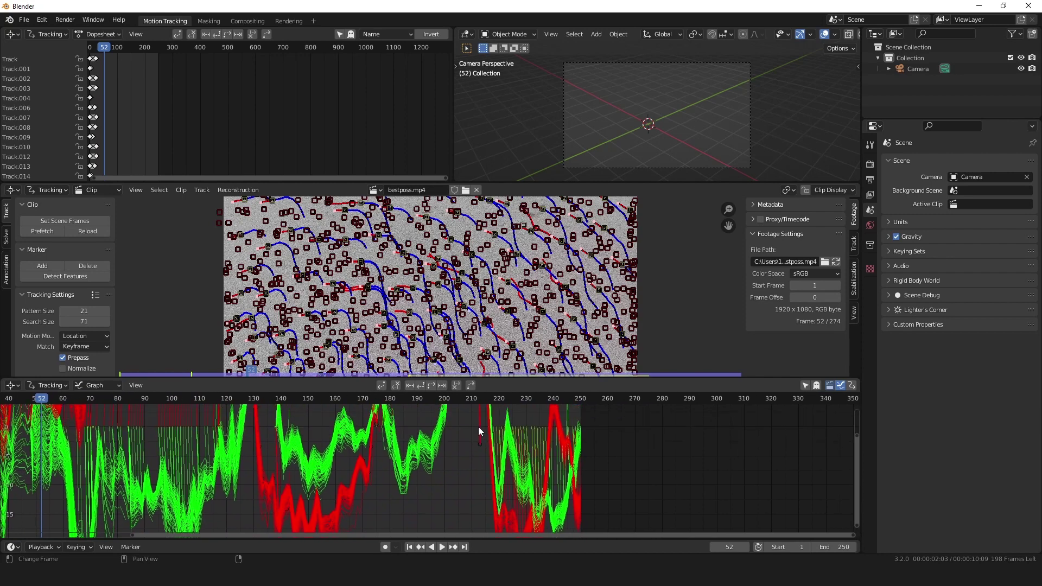
pyautogui.moveTo(558, 438); pyautogui.dragTo(532, 453, button='middle')
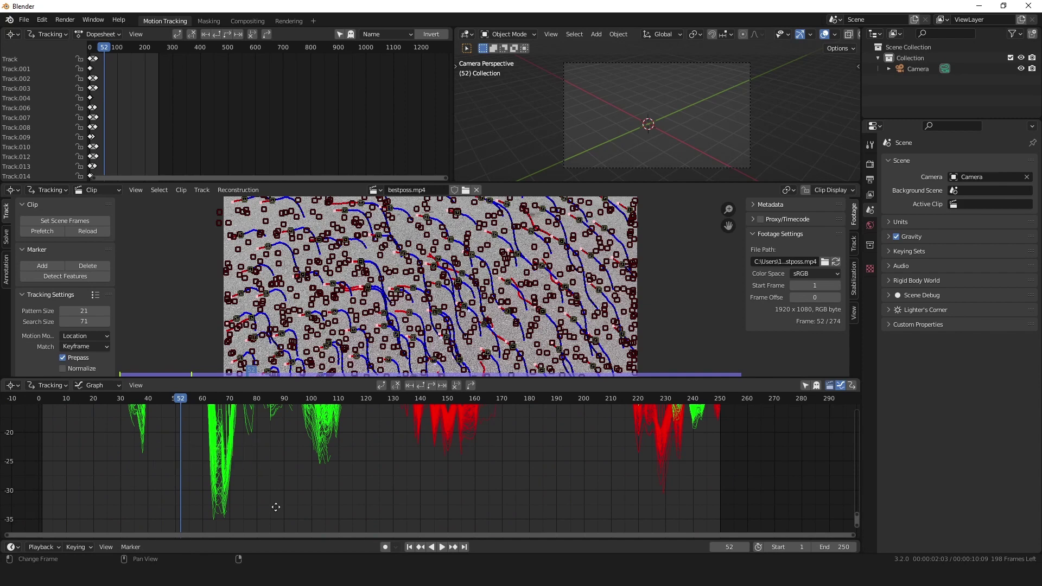
# Fit all curves in the graph, then enlarge the clip view by shrinking the graph
pyautogui.press('Home')
pyautogui.scroll(-2, 268, 411)
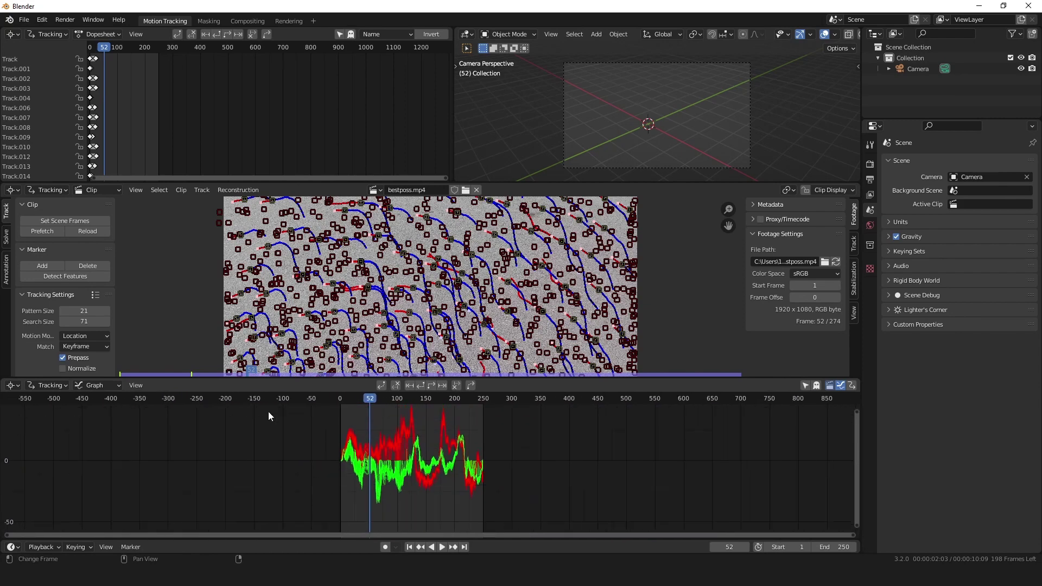
pyautogui.scroll(3, 443, 493)
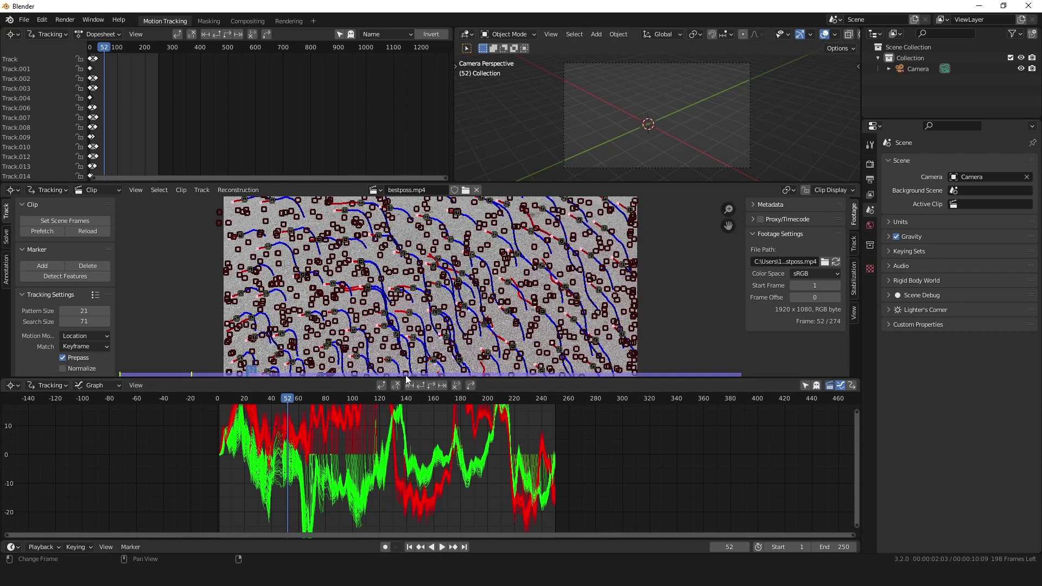
pyautogui.moveTo(406, 376); pyautogui.dragTo(409, 471)
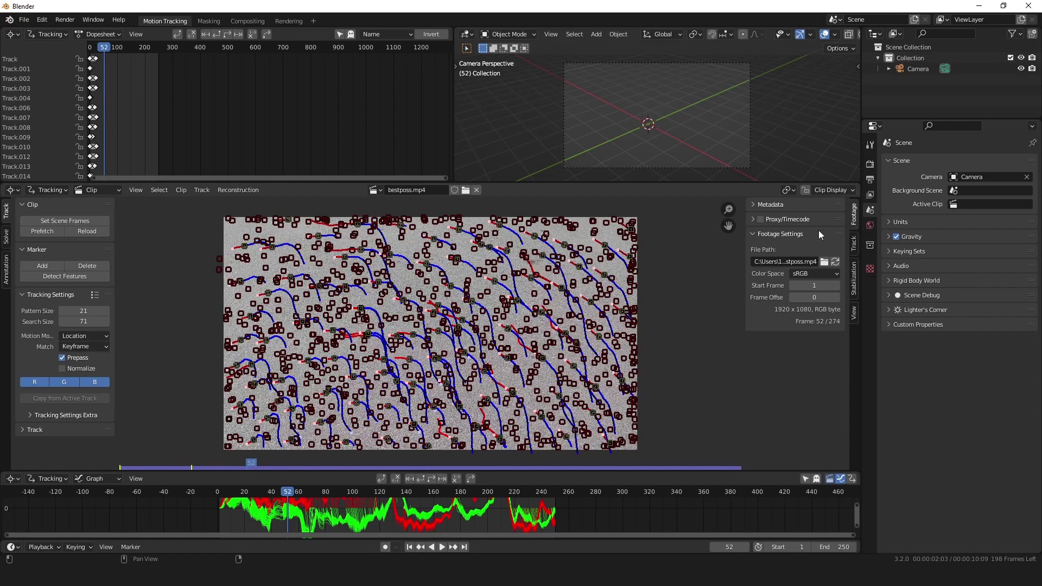
# Show the camera sensor settings in the Track sidebar and switch the toolbar to Solve
pyautogui.click(854, 244)
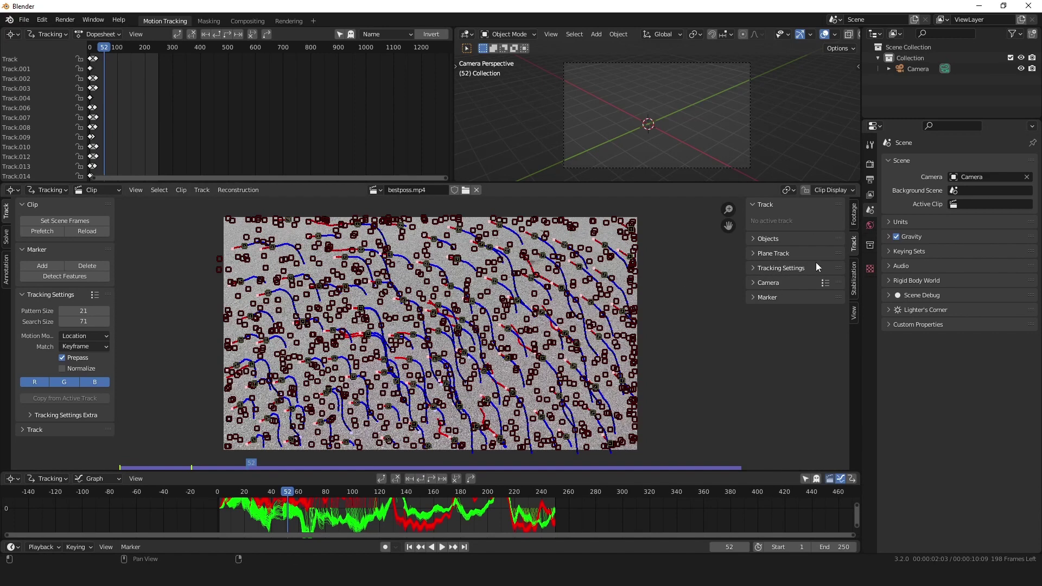
pyautogui.click(854, 217)
pyautogui.click(854, 242)
pyautogui.click(780, 254)
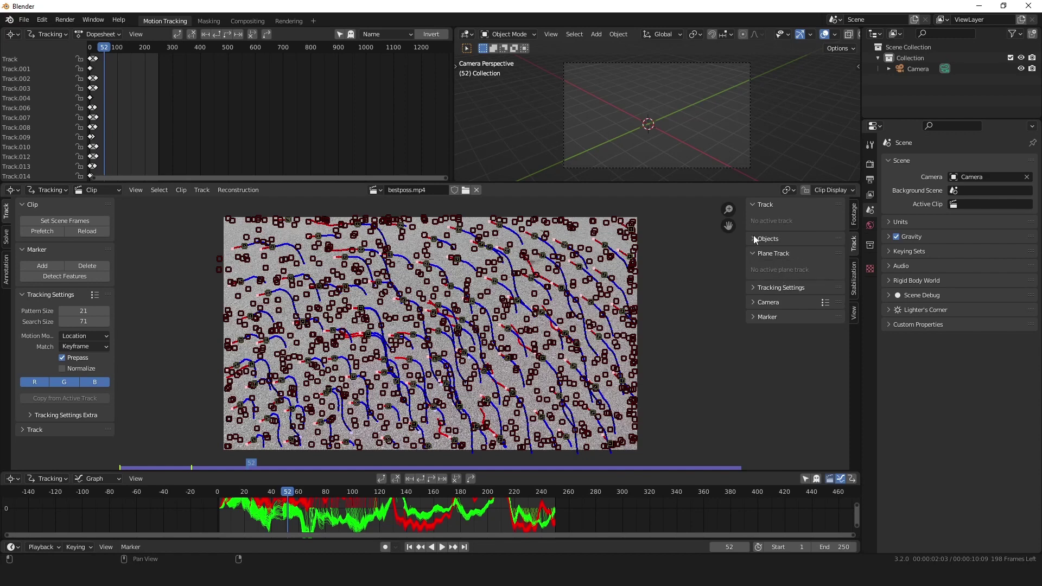
pyautogui.click(758, 239)
pyautogui.click(758, 239)
pyautogui.click(769, 302)
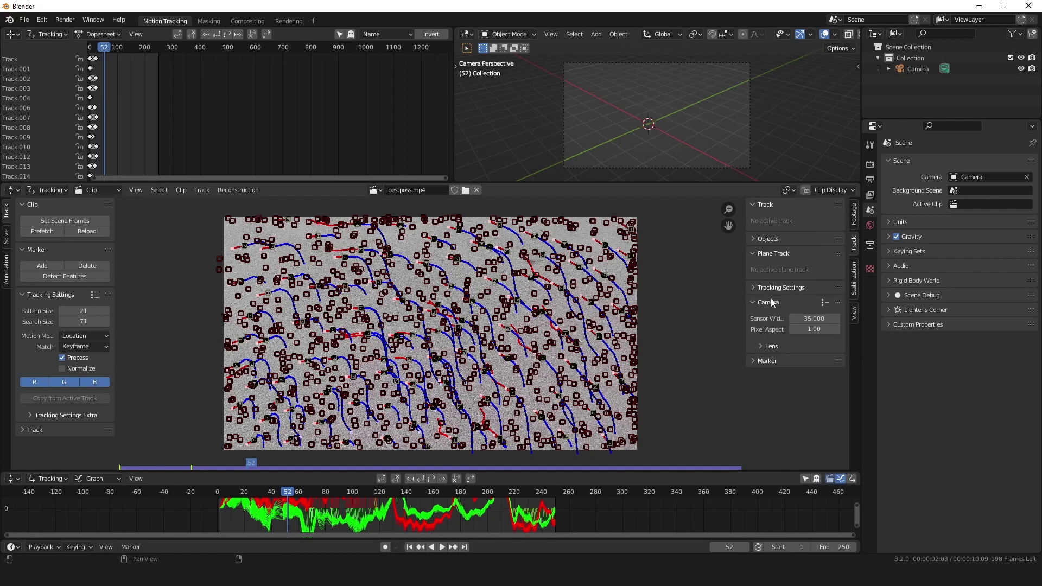
pyautogui.click(7, 237)
# Check the sidebar tabs and set the camera sensor width back to 35 mm
pyautogui.click(853, 277)
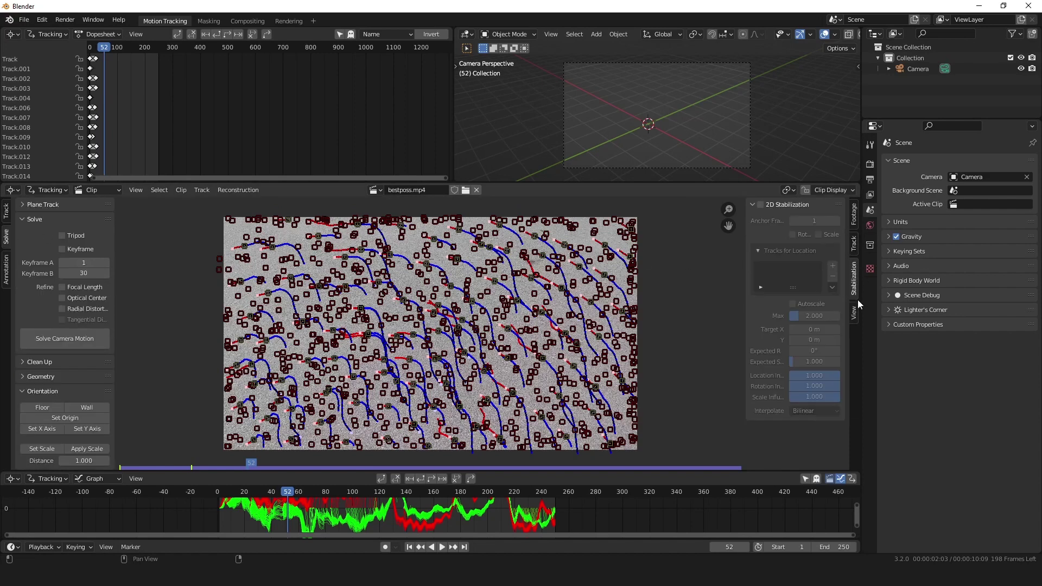
pyautogui.click(856, 302)
pyautogui.click(856, 276)
pyautogui.click(856, 239)
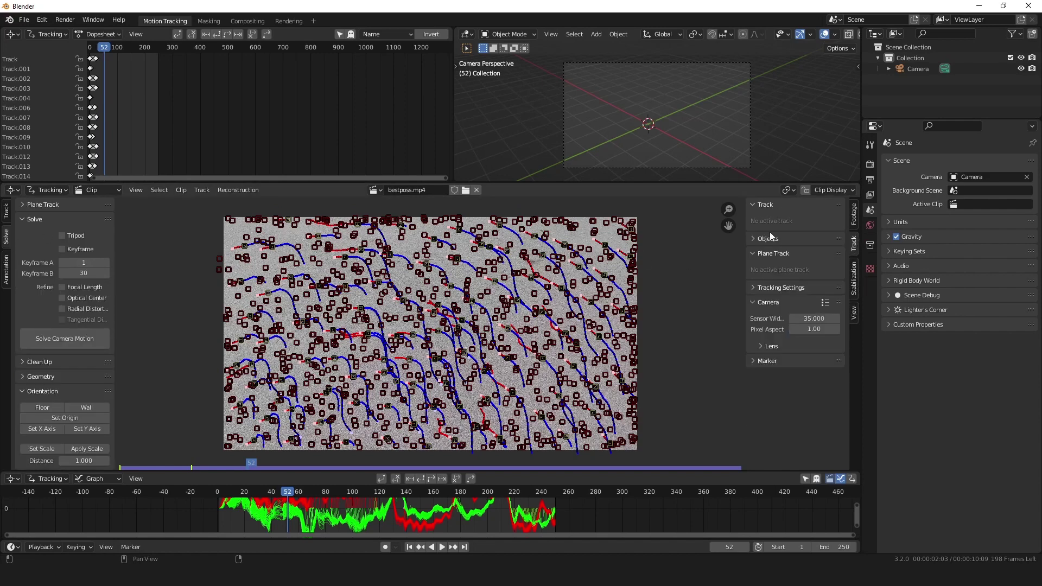
pyautogui.click(814, 320)
pyautogui.write('25')
pyautogui.press('Return')
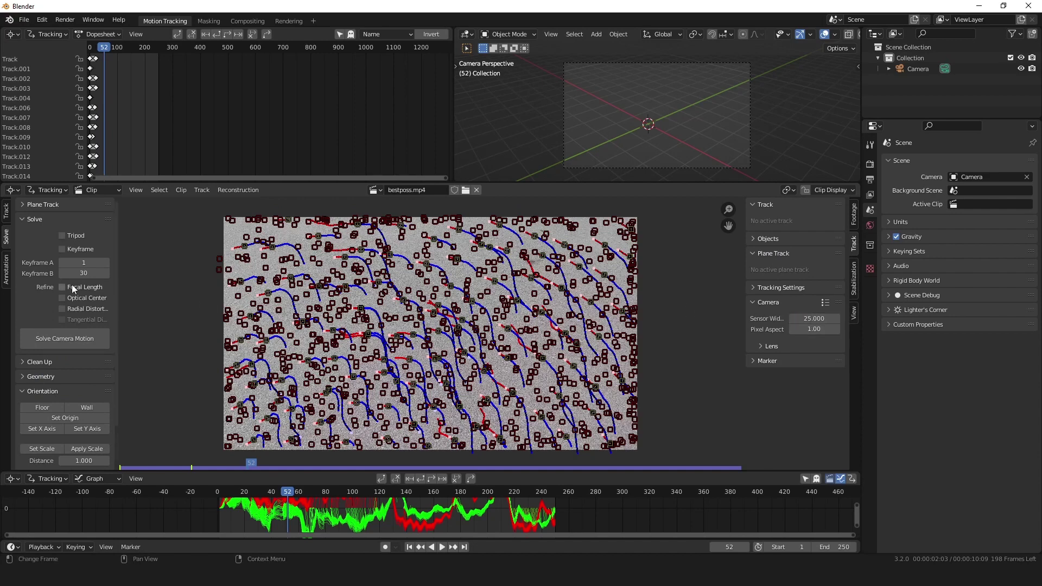
pyautogui.click(760, 346)
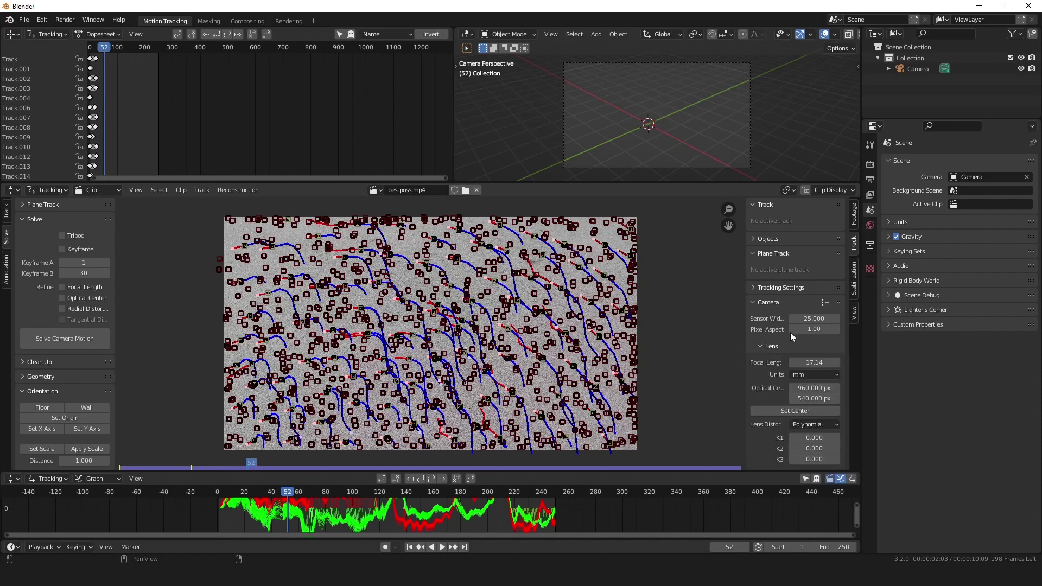
pyautogui.click(808, 319)
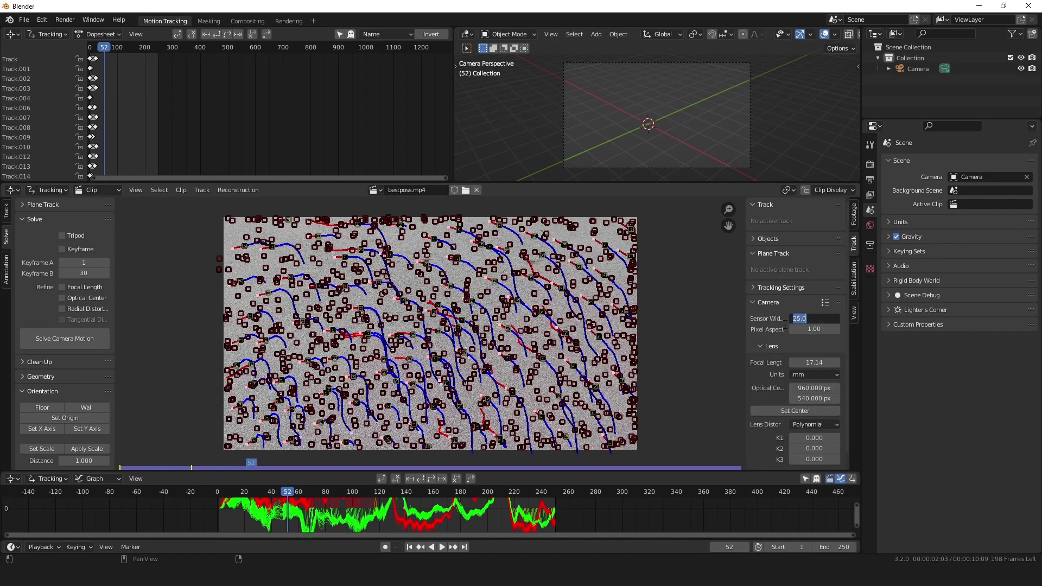
pyautogui.write('35')
pyautogui.press('Return')
# Set focal length to 25 mm and enable Refine Focal Length and automatic Keyframe selection
pyautogui.scroll(-1, 785, 347)
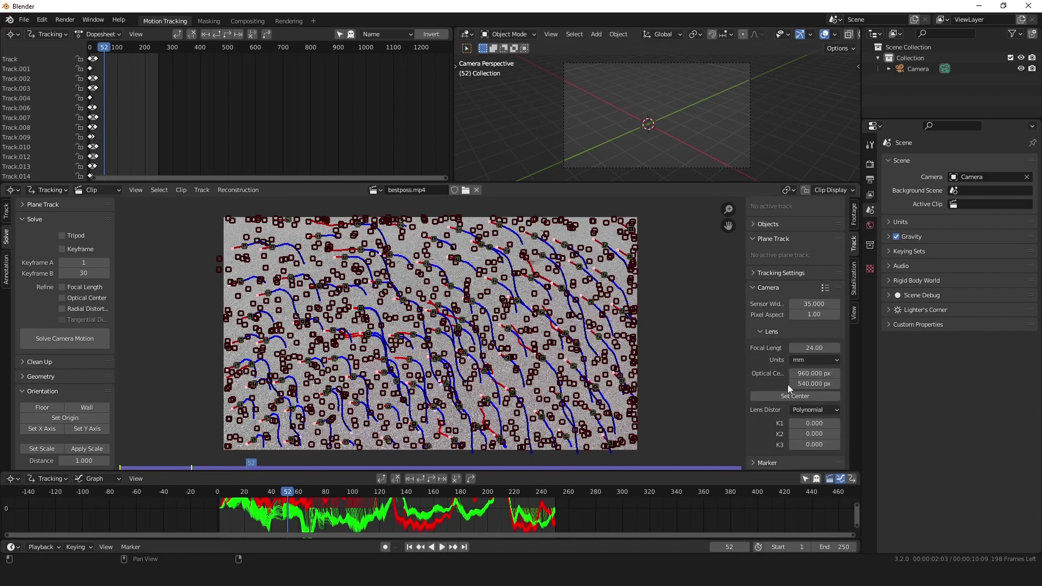
pyautogui.click(809, 348)
pyautogui.write('25')
pyautogui.press('Return')
pyautogui.click(70, 288)
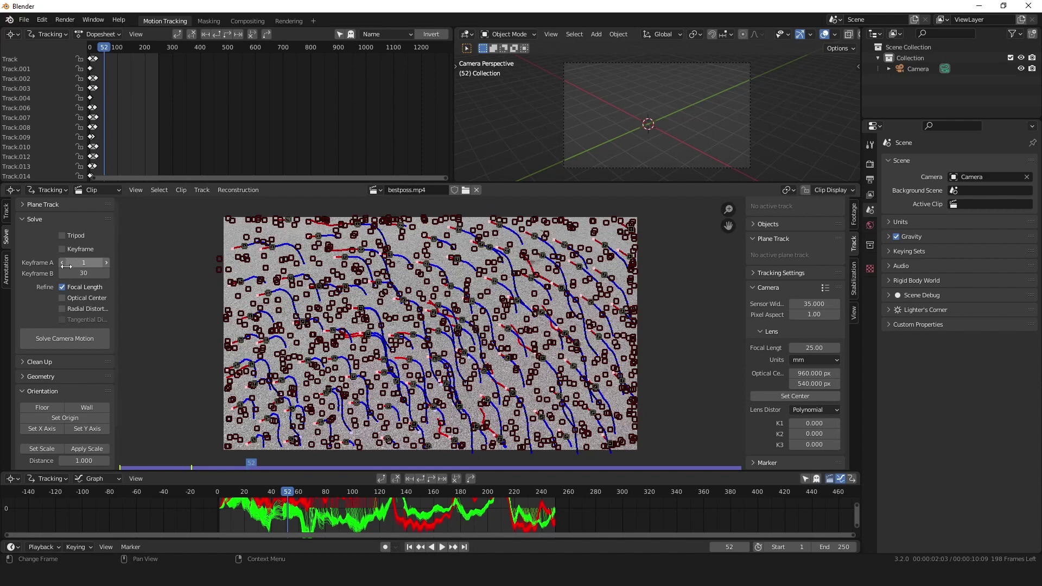
pyautogui.click(78, 252)
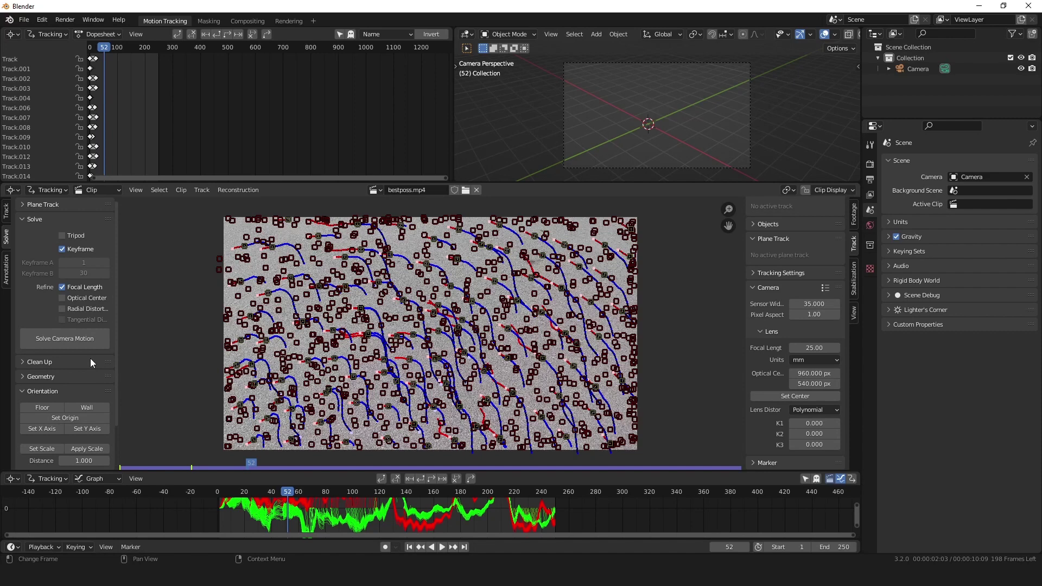
# Enable Refine Optical Center, solve camera motion to 1.03 px error, then inspect frames 156–157
pyautogui.click(85, 301)
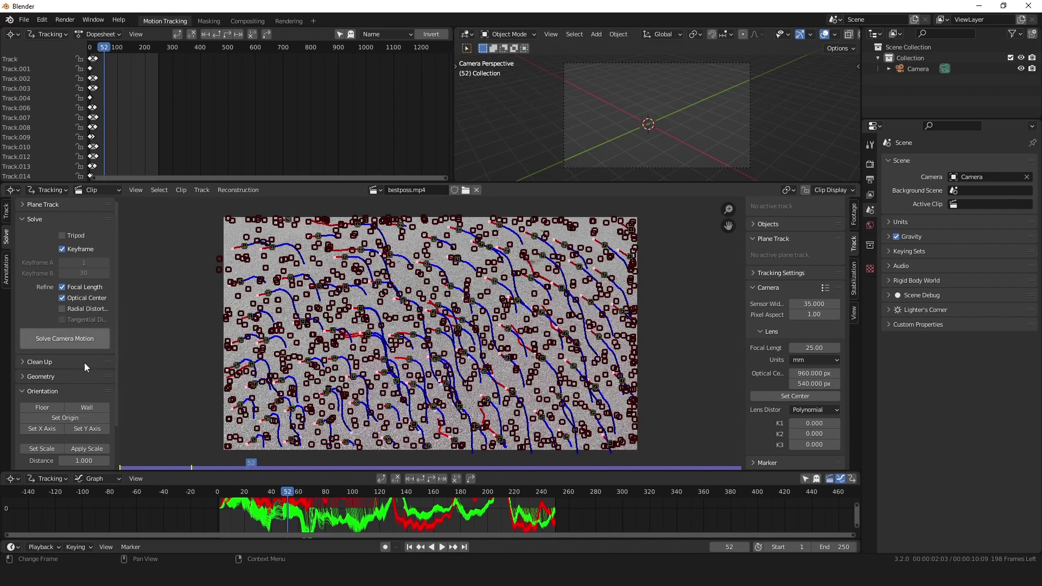
pyautogui.click(85, 333)
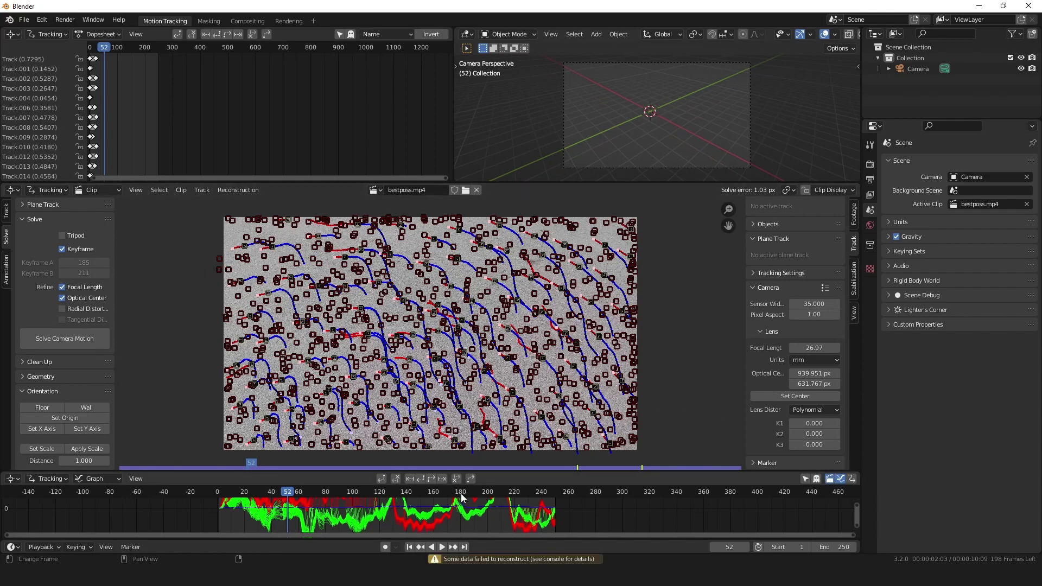
pyautogui.click(427, 497)
pyautogui.press('Right')
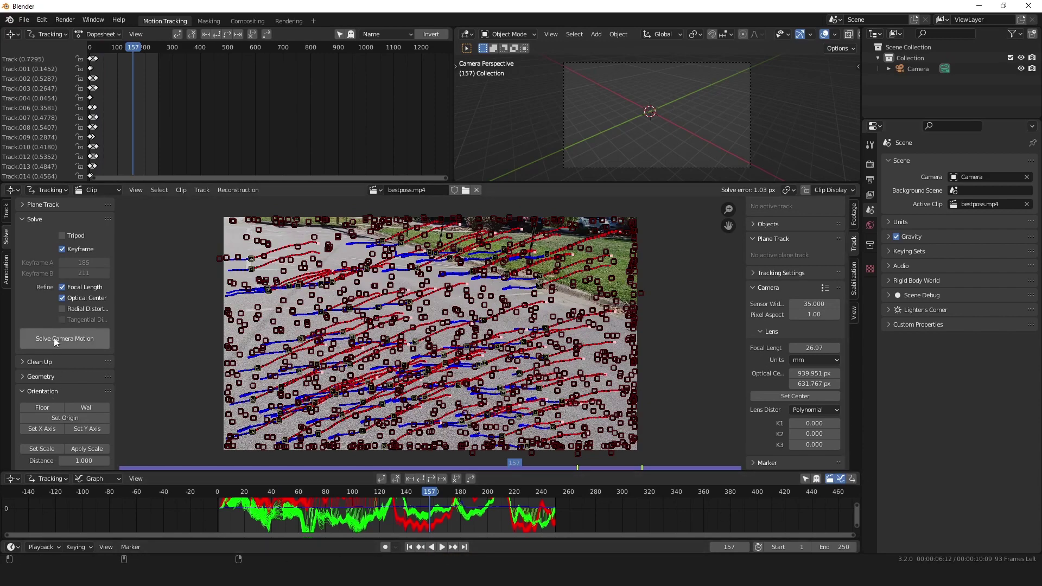
# Rewind the clip to the start and re-solve the camera motion, bringing the error to 0.69 px
pyautogui.click(305, 488)
pyautogui.moveTo(266, 502); pyautogui.dragTo(424, 489)
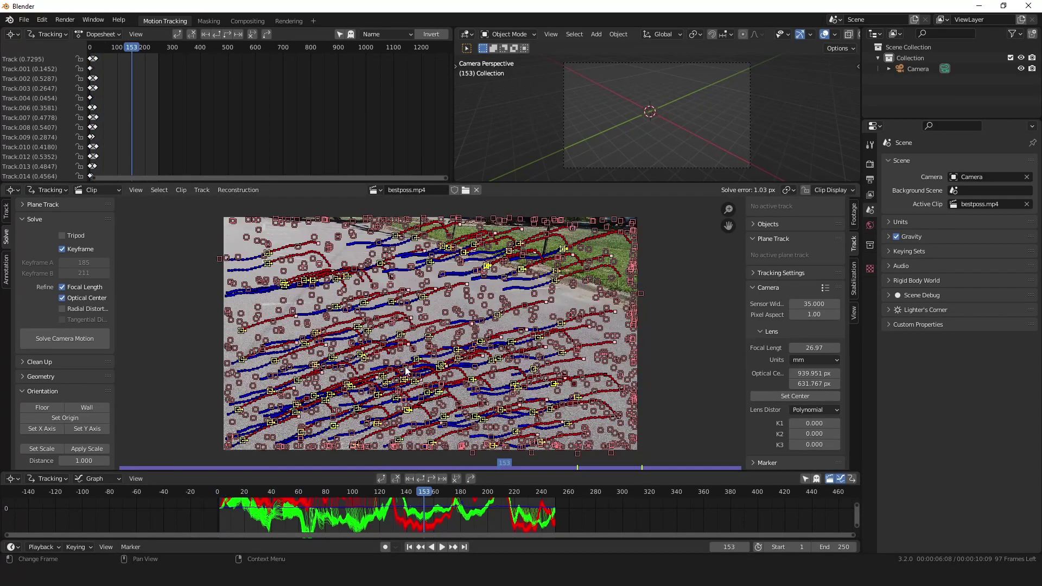
pyautogui.moveTo(328, 489); pyautogui.dragTo(234, 503)
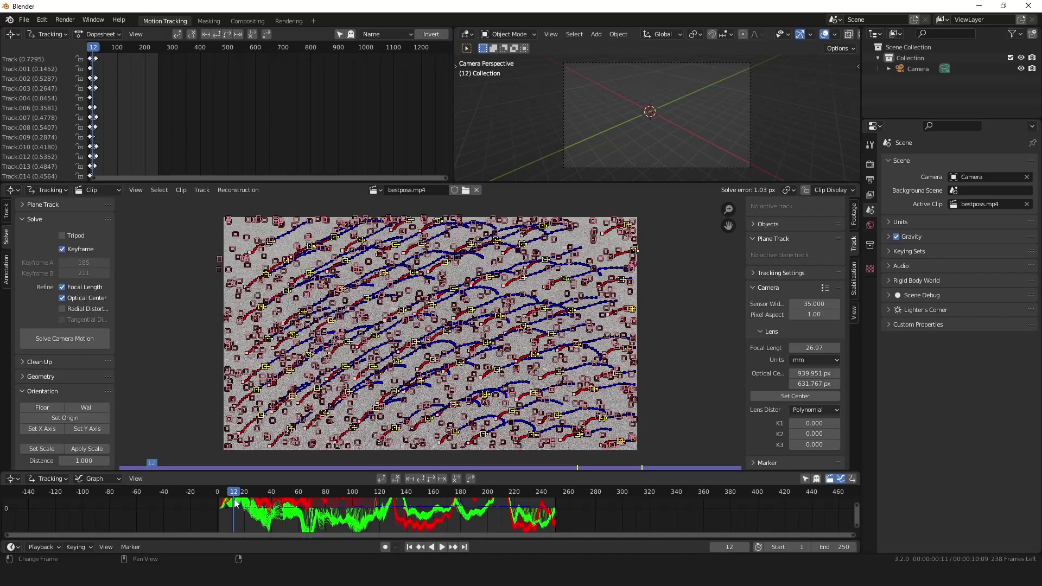
pyautogui.click(85, 339)
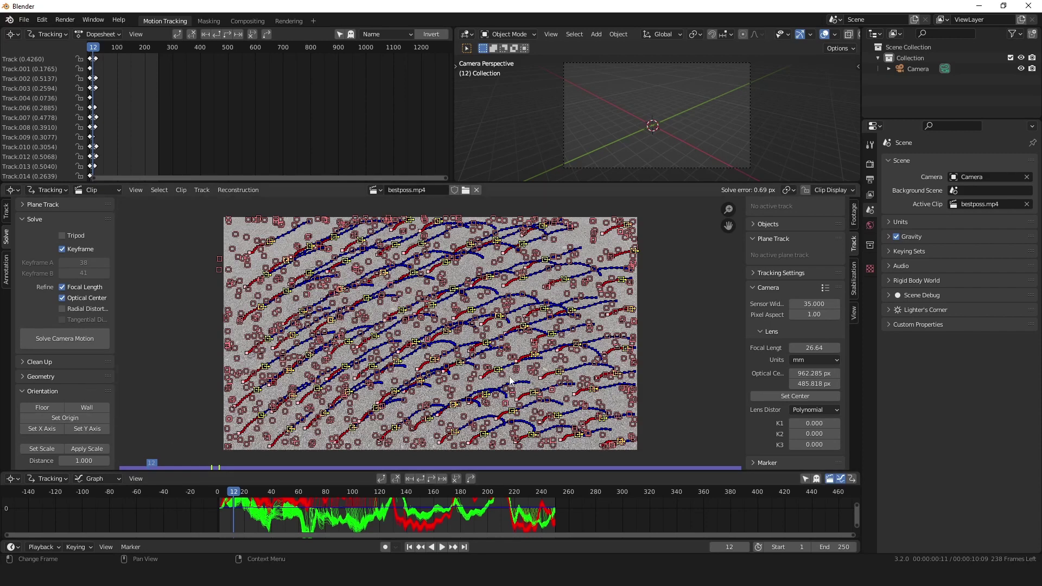
# Set the focal length to 26.64 mm and scrub forward to frame 80
pyautogui.click(813, 348)
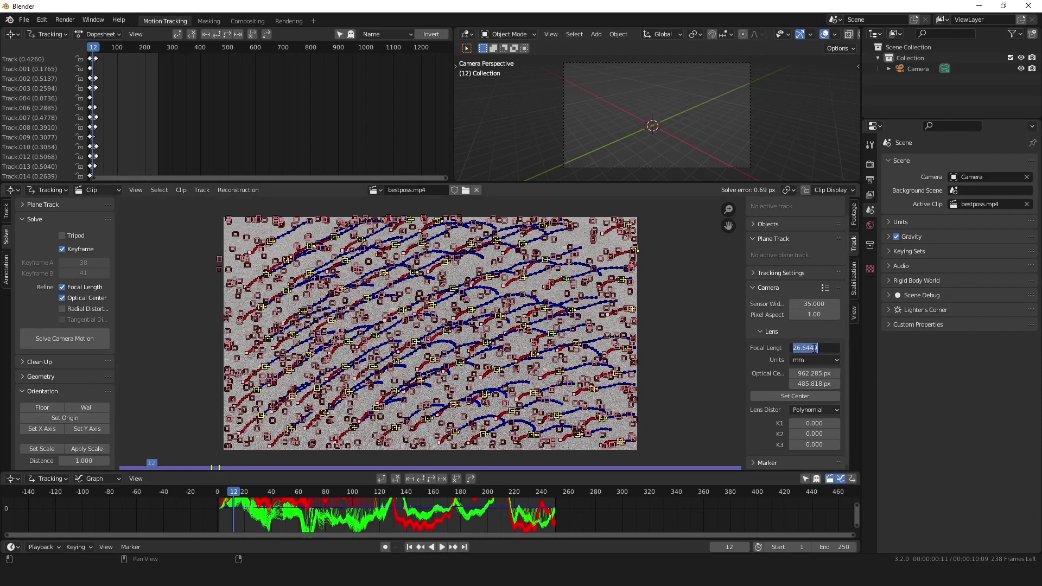
pyautogui.write('26.64')
pyautogui.press('Return')
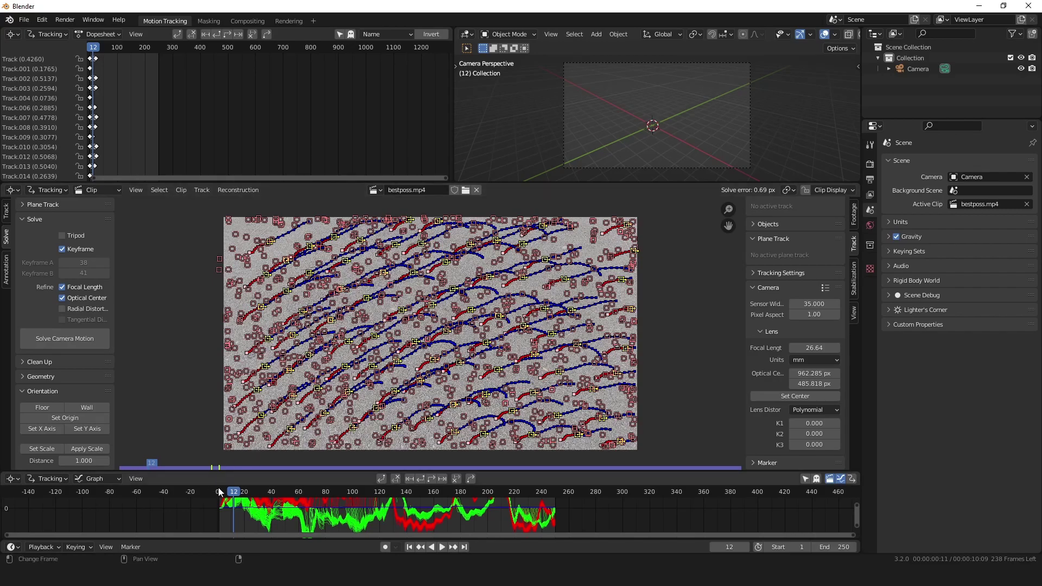
pyautogui.moveTo(280, 501); pyautogui.dragTo(214, 499)
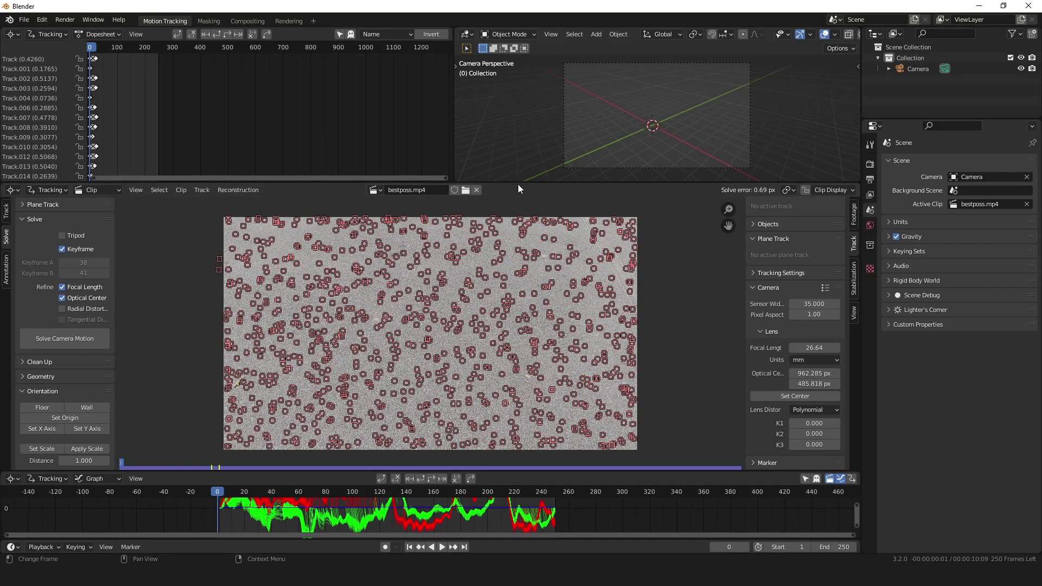
# Resize the 3D viewport, dopesheet and clip editor, and add a General > Layout workspace
pyautogui.moveTo(517, 184); pyautogui.dragTo(543, 310)
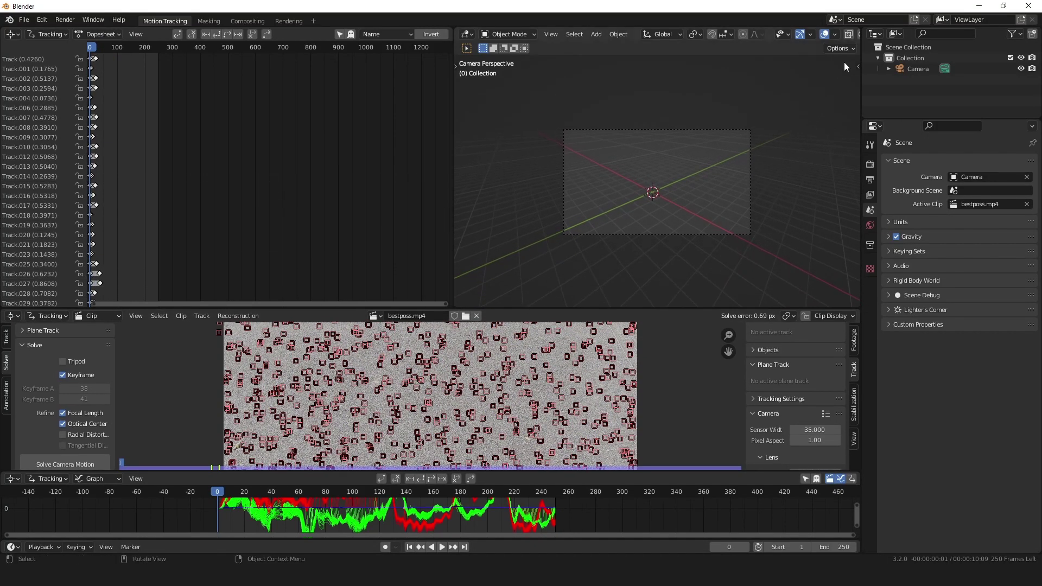
pyautogui.moveTo(862, 60); pyautogui.dragTo(906, 59)
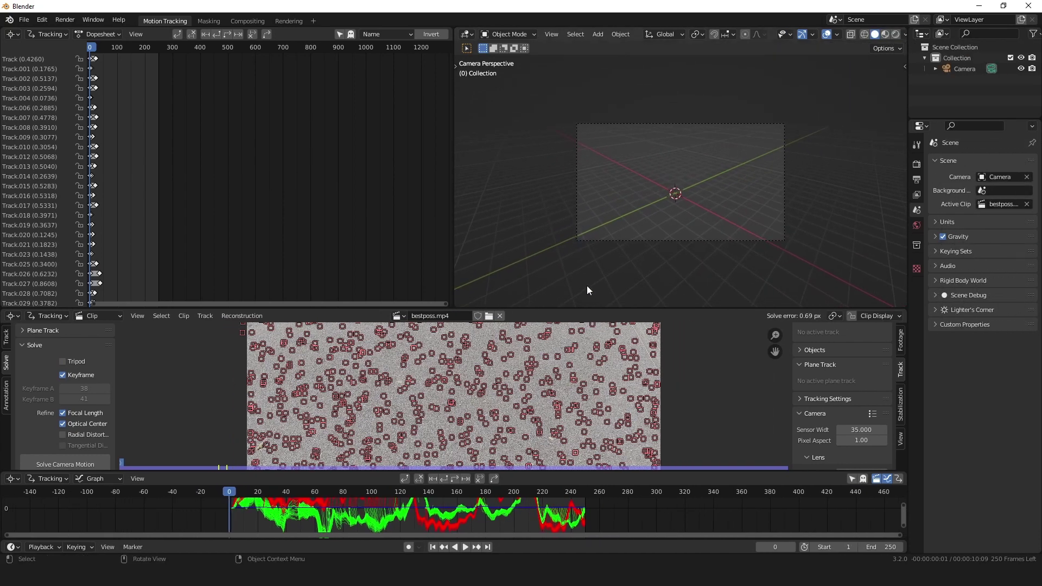
pyautogui.moveTo(581, 308); pyautogui.dragTo(651, 264)
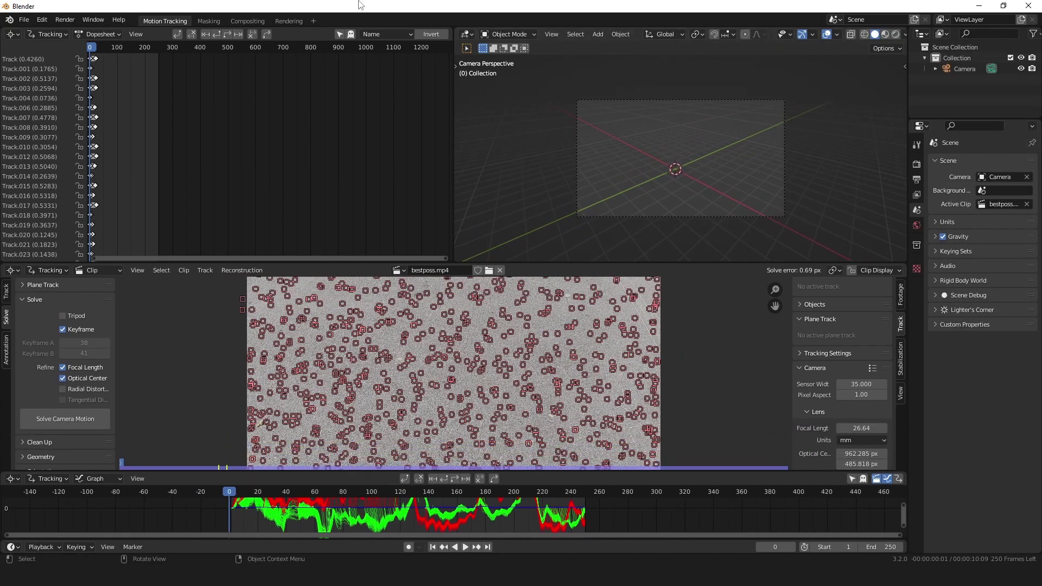
pyautogui.click(315, 22)
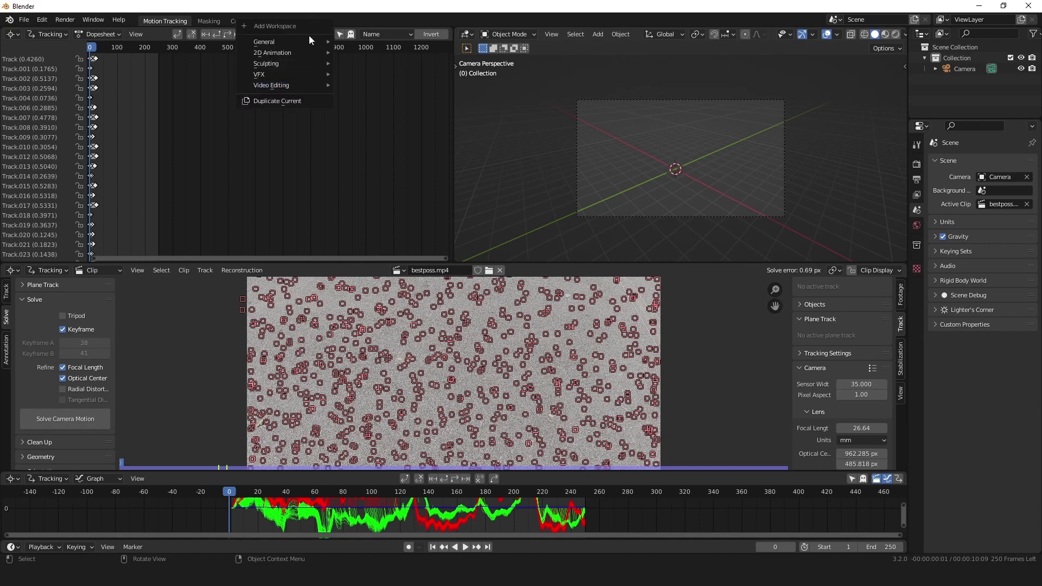
pyautogui.moveTo(293, 40)
pyautogui.click(378, 76)
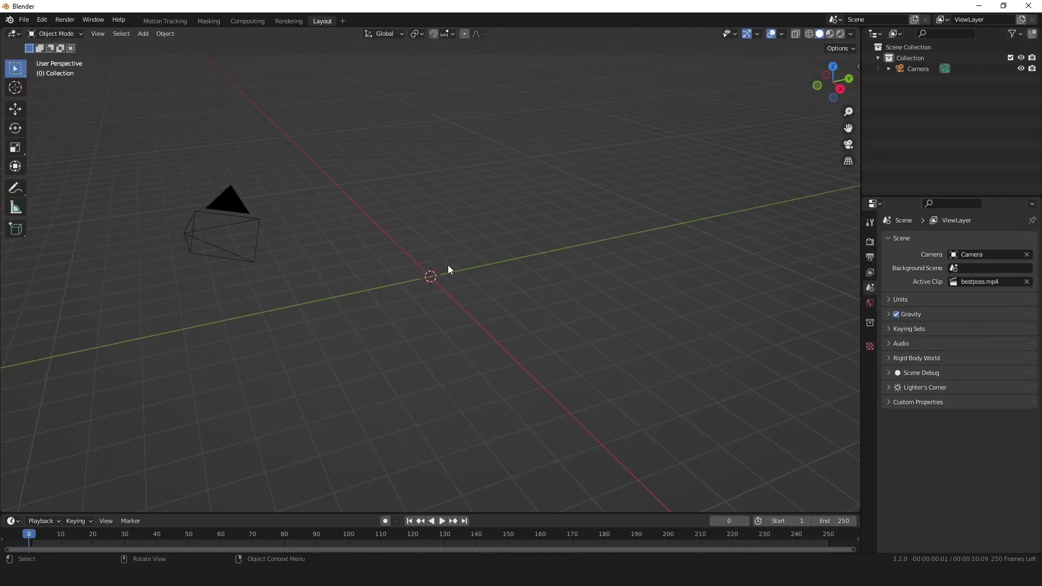
# Orbit the 3D view and play back the solved camera animation, then switch to Rendering
pyautogui.moveTo(448, 266); pyautogui.dragTo(292, 259, button='middle')
pyautogui.press('space')
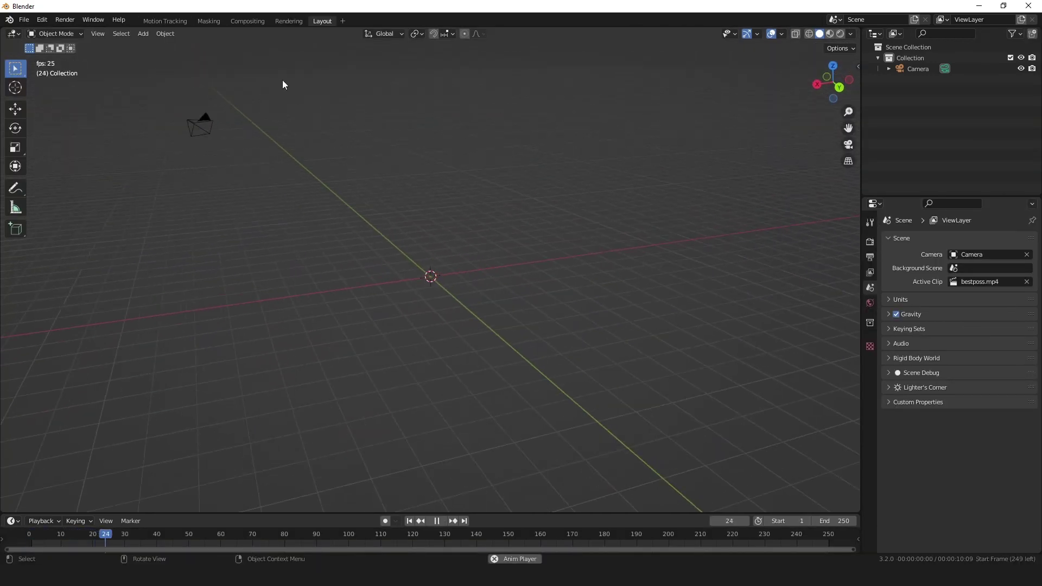
pyautogui.press('Escape')
pyautogui.moveTo(340, 235); pyautogui.dragTo(440, 278, button='middle')
pyautogui.click(273, 21)
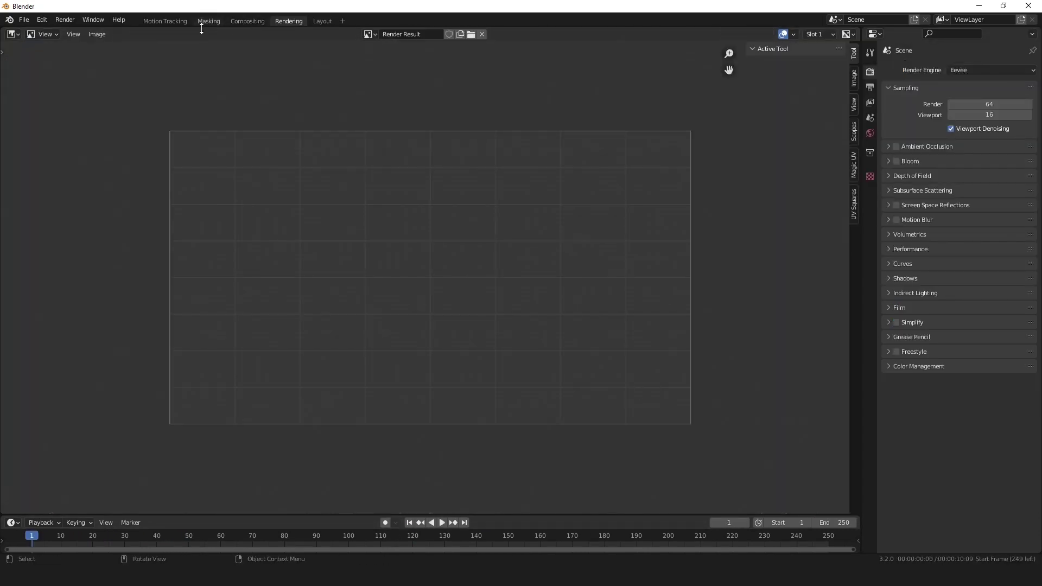
# Return to the Motion Tracking workspace and expand the Orientation panel
pyautogui.click(208, 21)
pyautogui.click(251, 22)
pyautogui.click(166, 21)
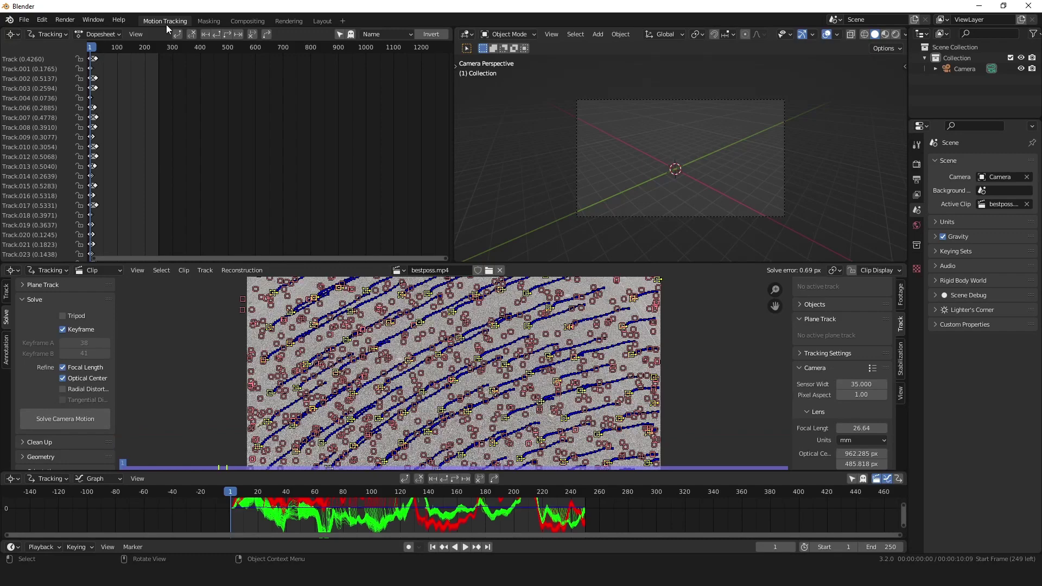
pyautogui.scroll(-5, 87, 394)
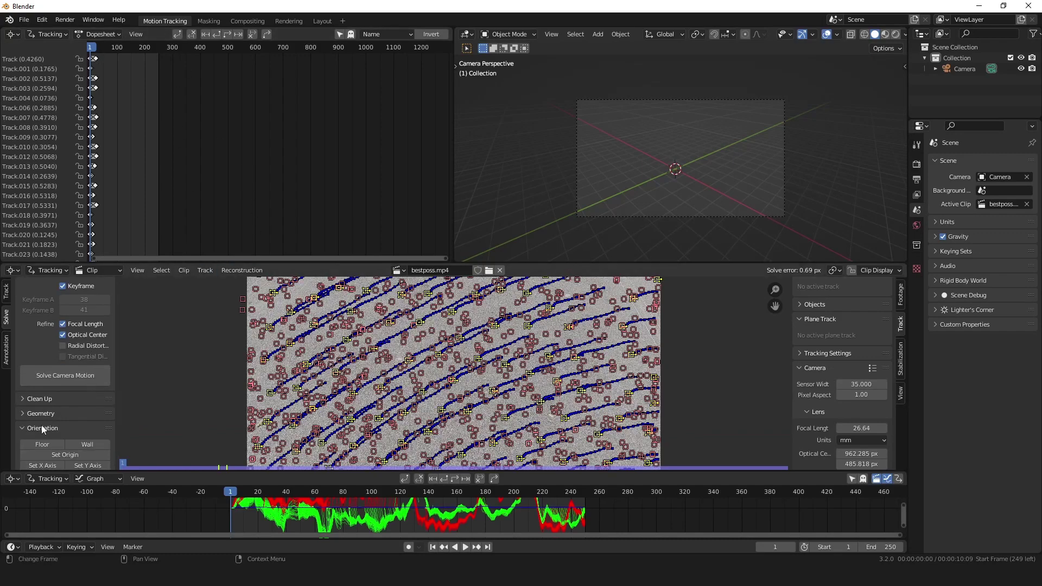
pyautogui.click(41, 425)
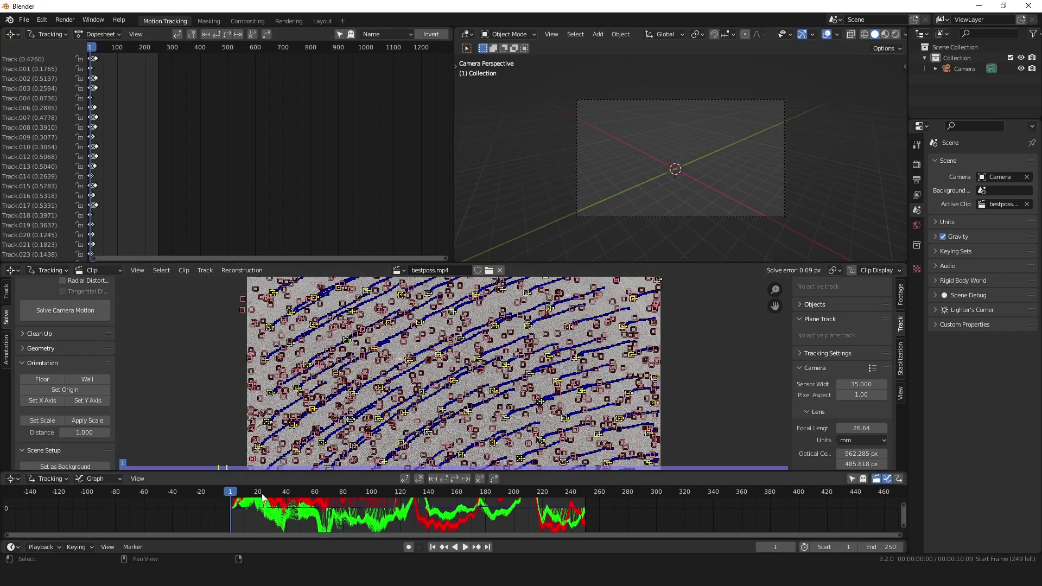
# At frame 127, select several ground tracks and set them as the floor plane
pyautogui.moveTo(262, 497); pyautogui.dragTo(410, 481)
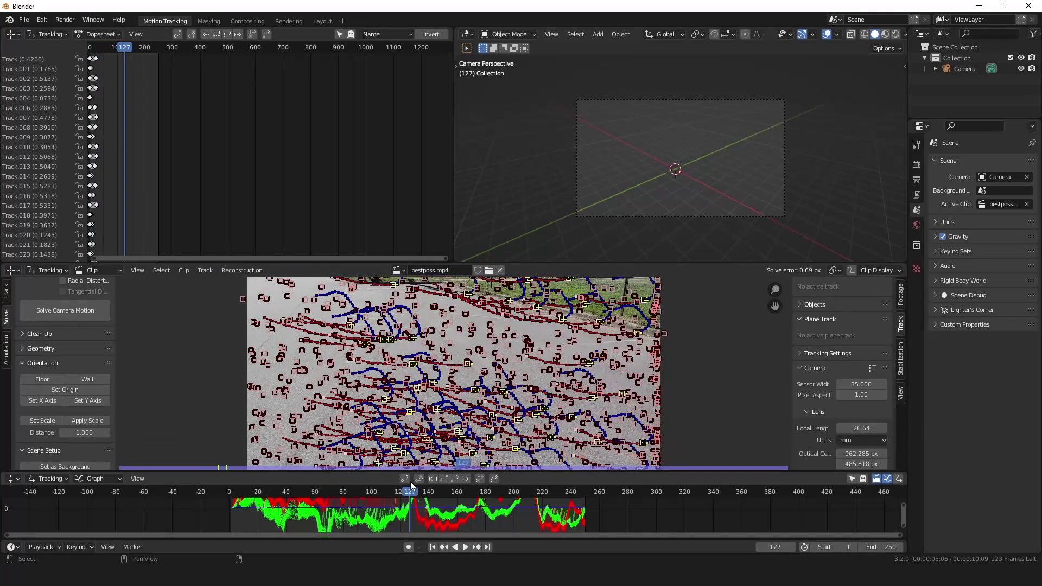
pyautogui.click(468, 362)
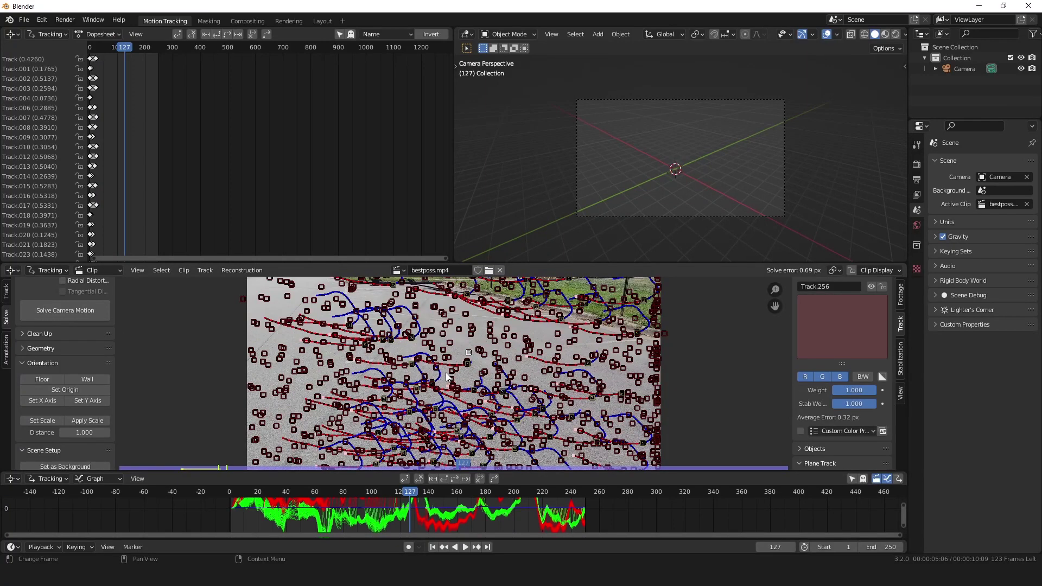
pyautogui.click(418, 389)
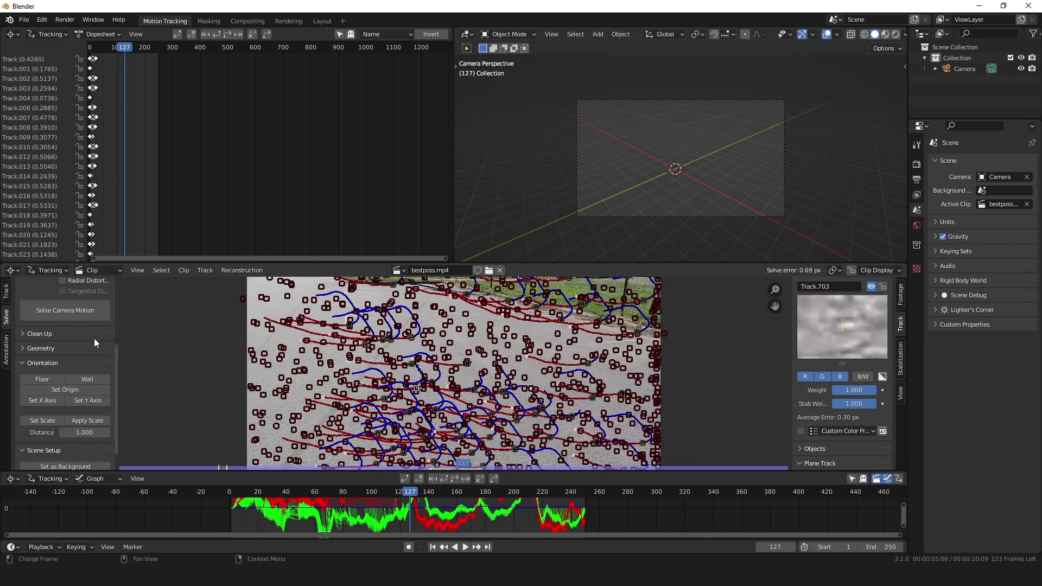
pyautogui.scroll(-1, 15, 457)
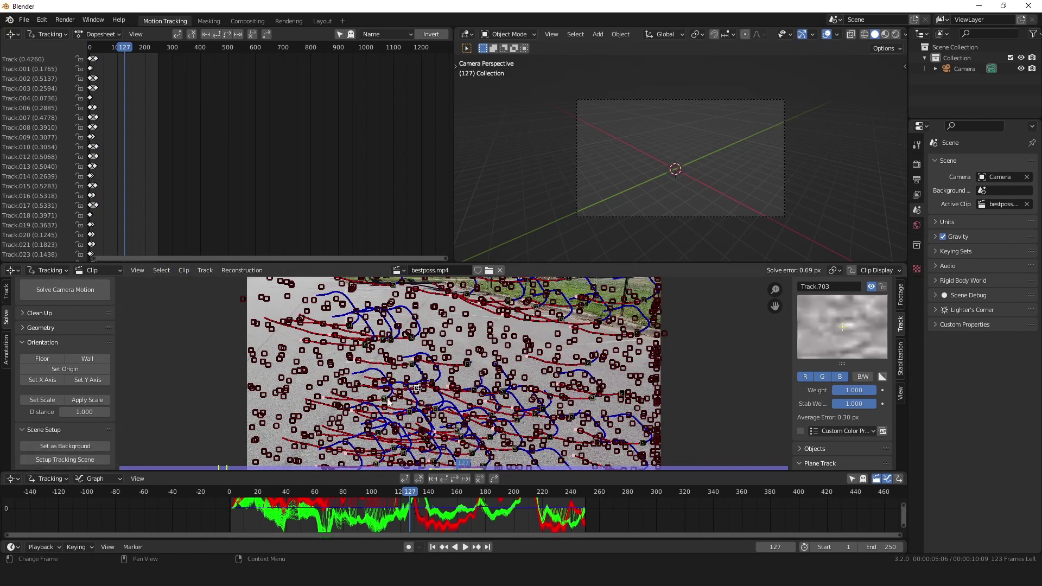
pyautogui.click(467, 362)
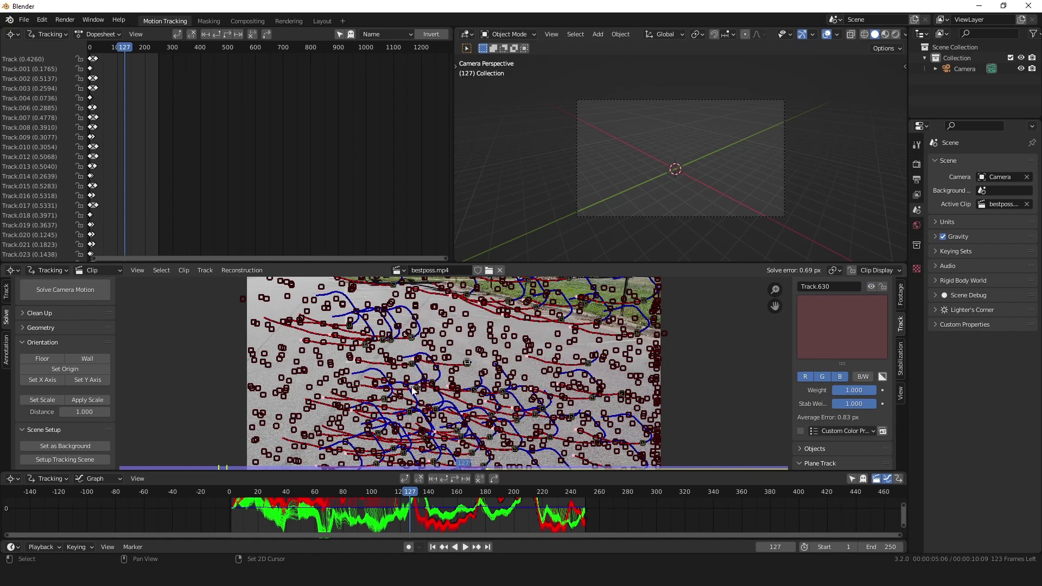
pyautogui.click(455, 404)
pyautogui.scroll(2, 455, 404)
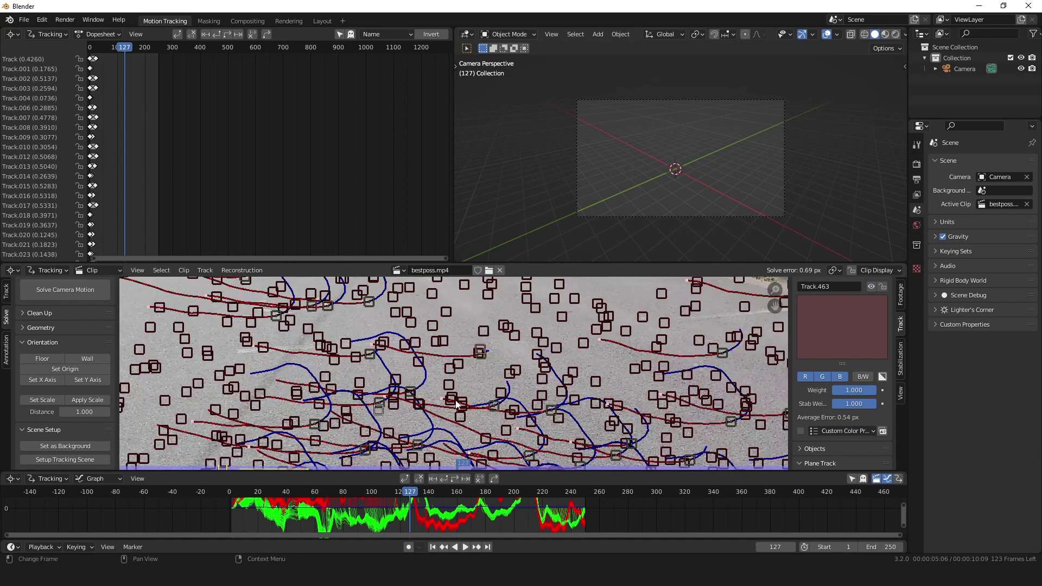
pyautogui.click(477, 360)
pyautogui.scroll(-2, 477, 362)
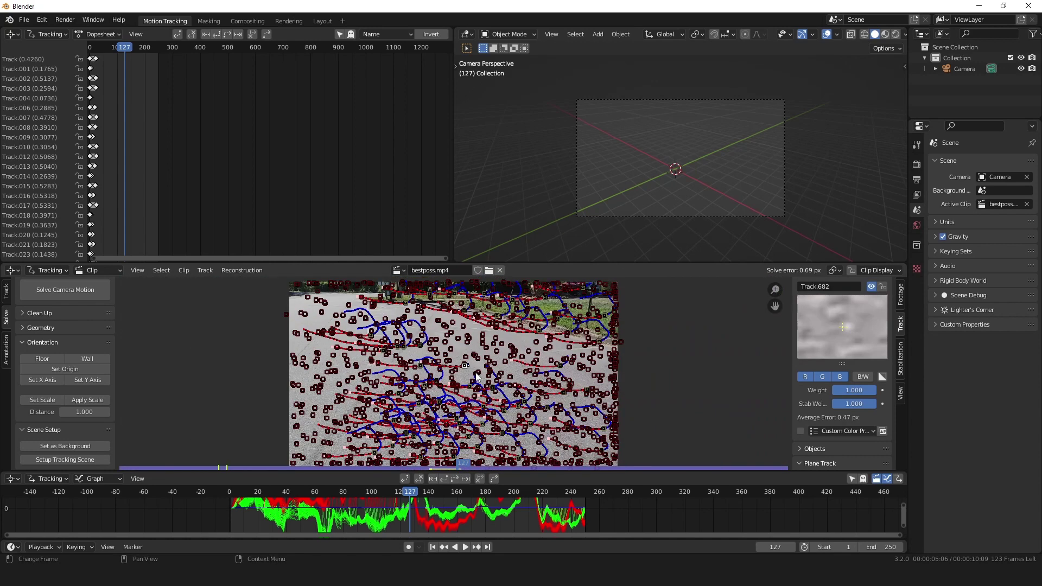
pyautogui.click(504, 412)
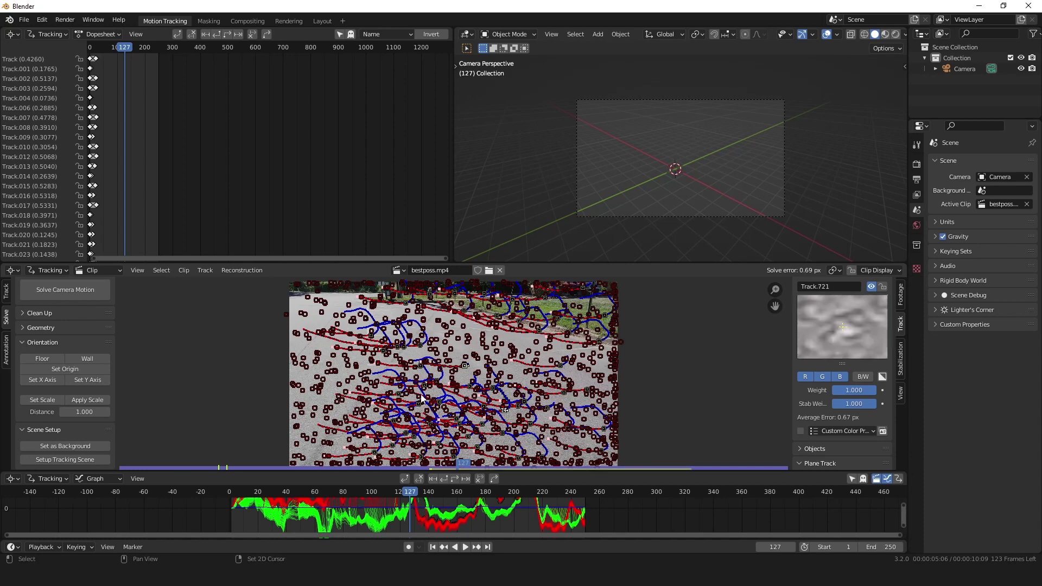
pyautogui.click(399, 395)
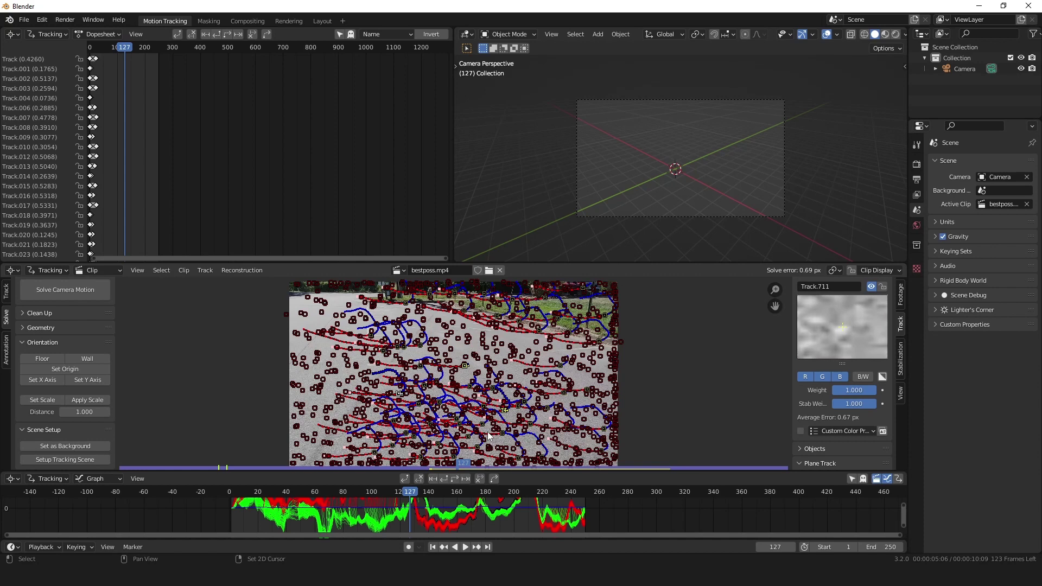
pyautogui.click(54, 360)
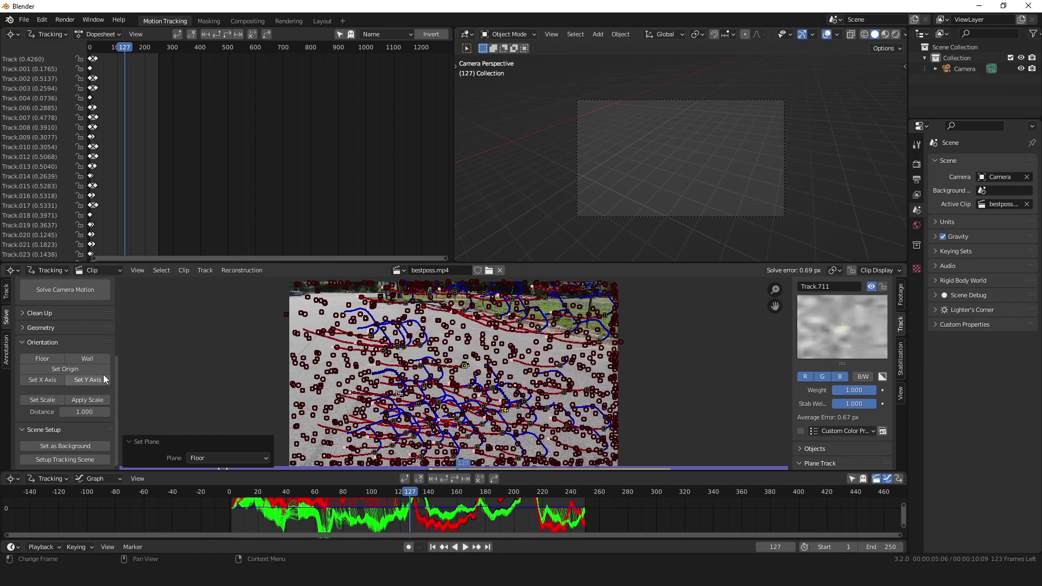
# Set the scene origin at one ground track and clear the marker selection
pyautogui.click(434, 383)
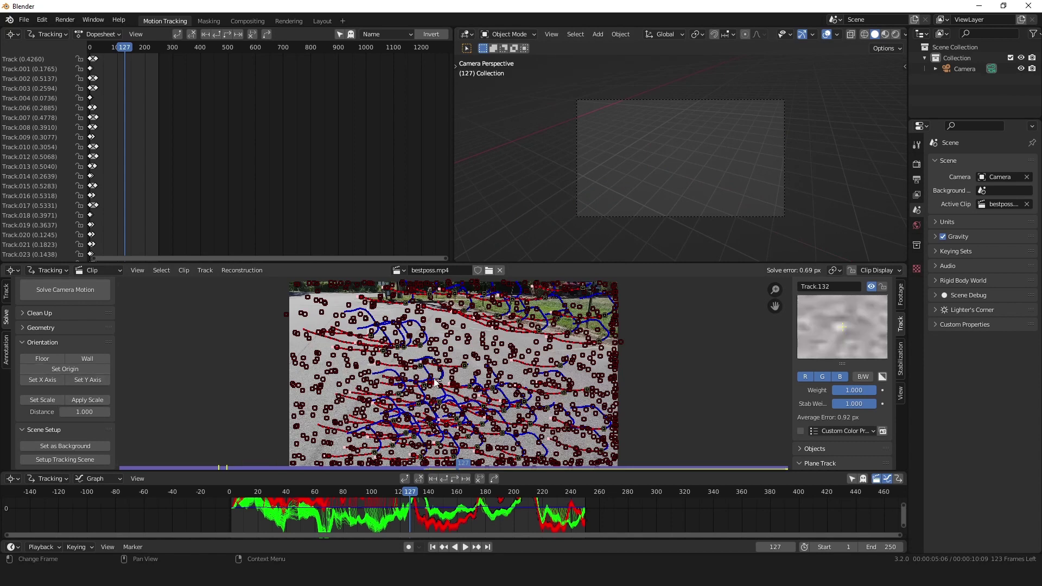
pyautogui.click(63, 369)
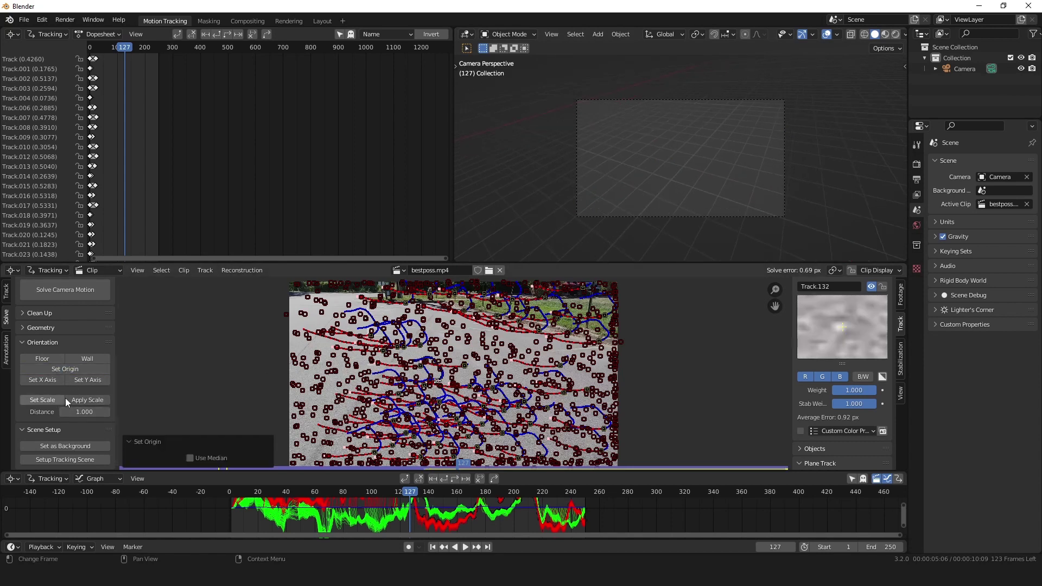
pyautogui.click(168, 400)
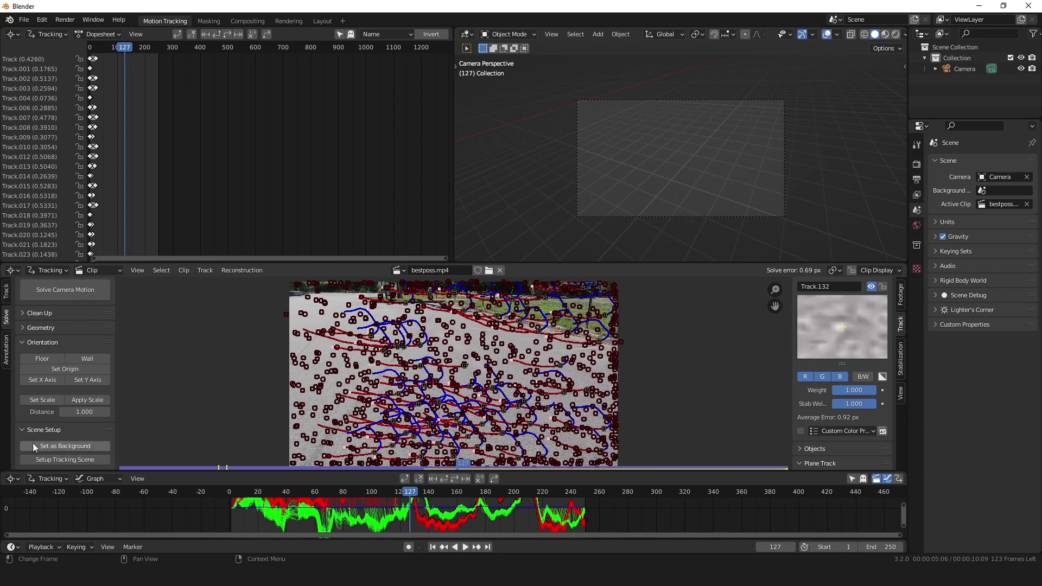
# Run Setup Tracking Scene and play the animation to check the solve
pyautogui.click(41, 460)
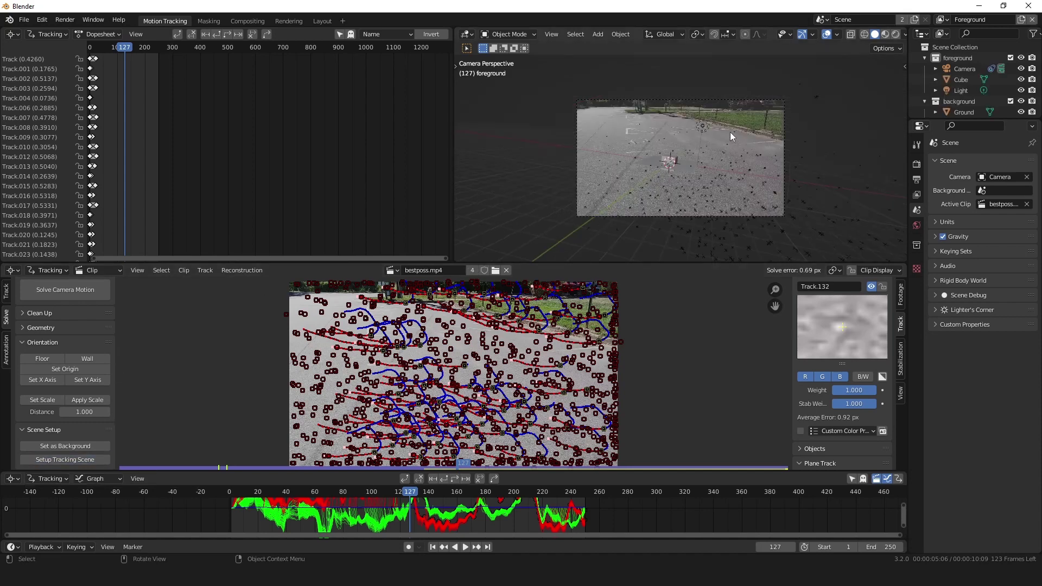
pyautogui.press('space')
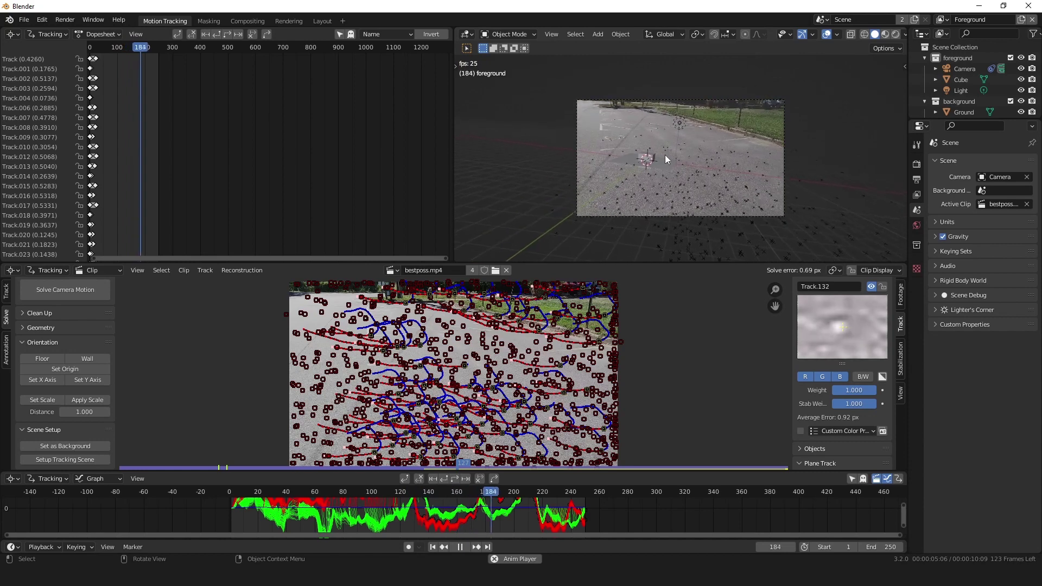
pyautogui.press('space')
pyautogui.press('space')
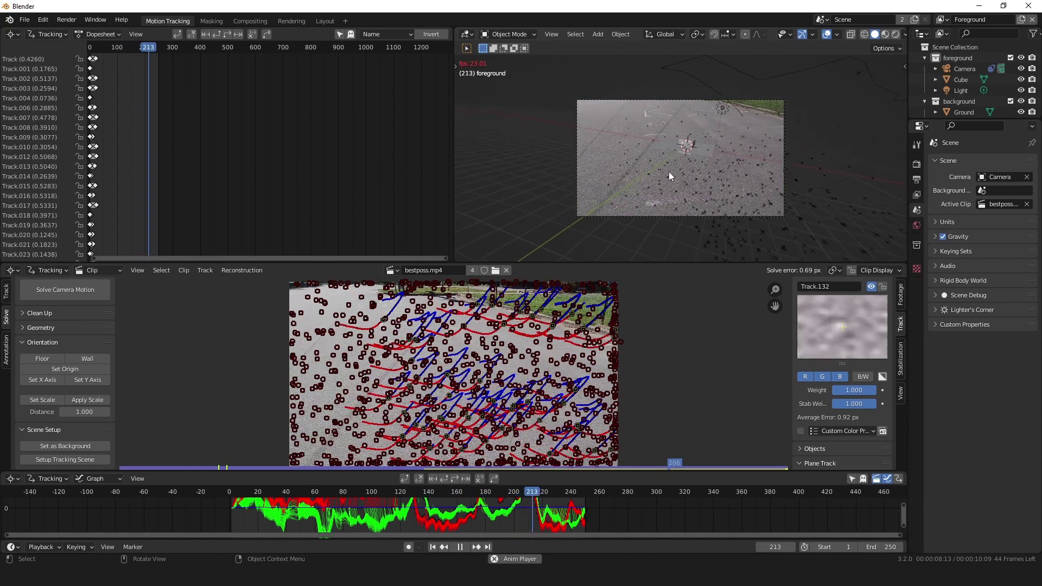
# In the Layout workspace, orbit and zoom around the ground plane and cube during playback
pyautogui.press('space')
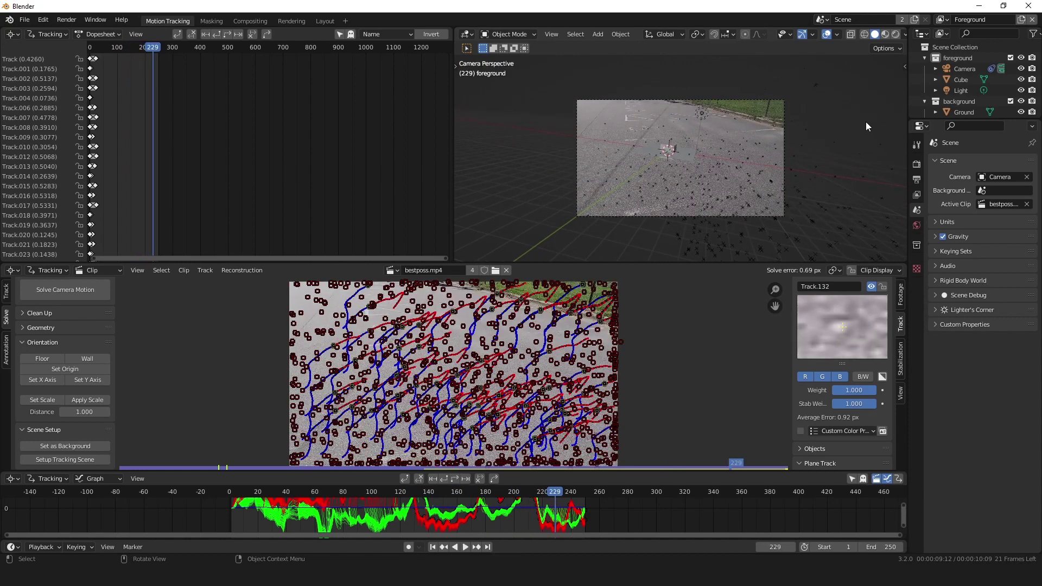
pyautogui.click(324, 22)
pyautogui.scroll(-6, 501, 268)
pyautogui.moveTo(499, 268); pyautogui.dragTo(504, 312, button='middle')
pyautogui.press('space')
pyautogui.scroll(3, 415, 262)
pyautogui.scroll(3, 392, 288)
pyautogui.scroll(-2, 503, 283)
pyautogui.scroll(-1, 505, 312)
pyautogui.press('space')
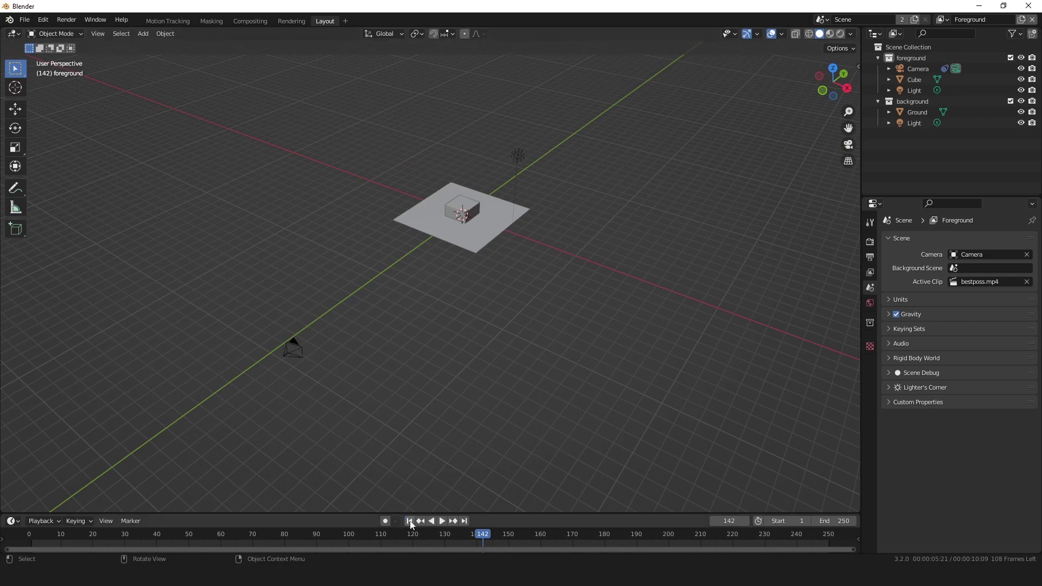
# From the first frame, play the animation through the camera in Material Preview shading
pyautogui.click(410, 521)
pyautogui.click(841, 33)
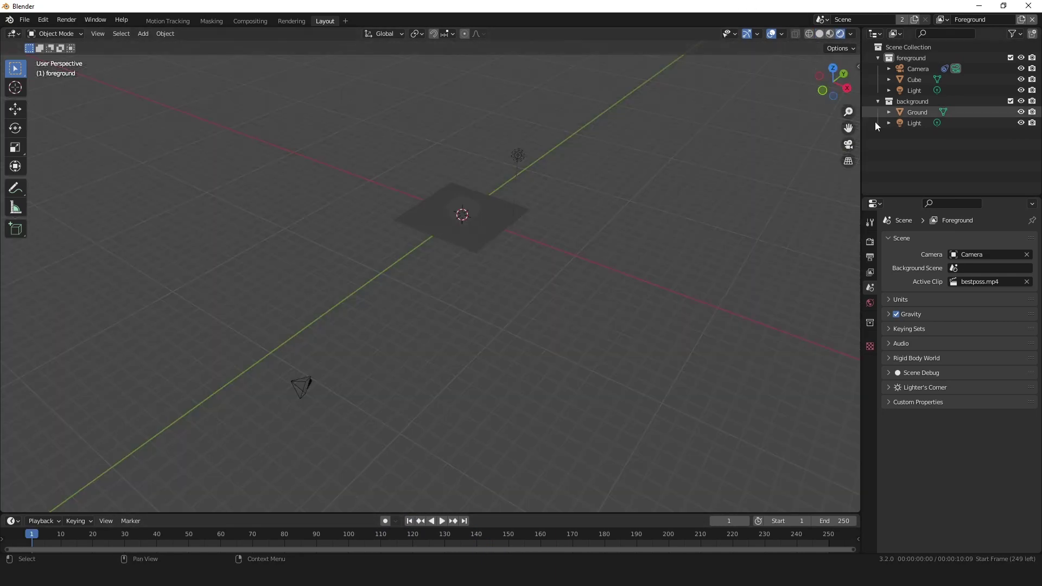
pyautogui.click(848, 145)
pyautogui.press('space')
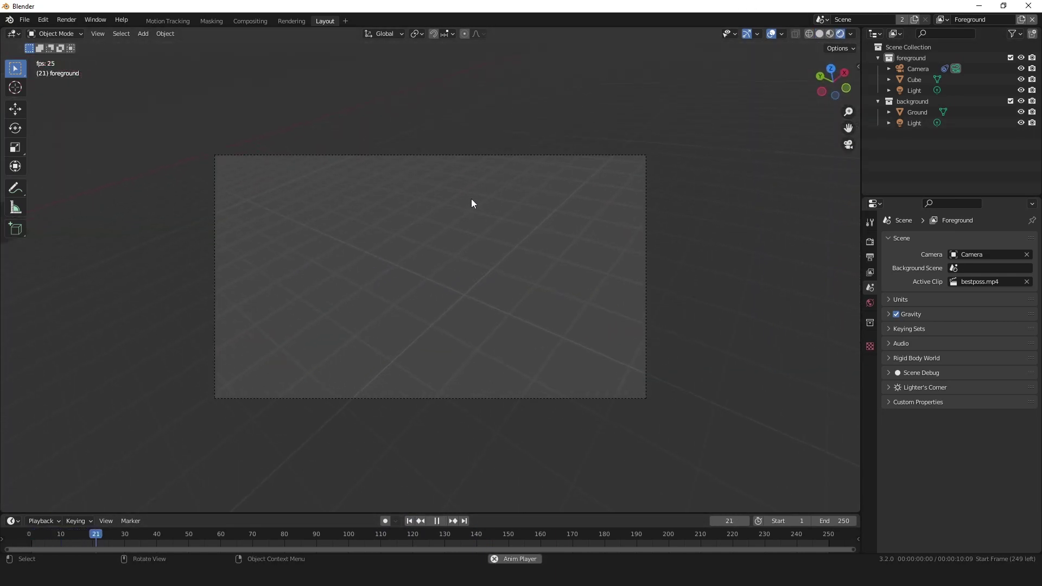
pyautogui.click(830, 34)
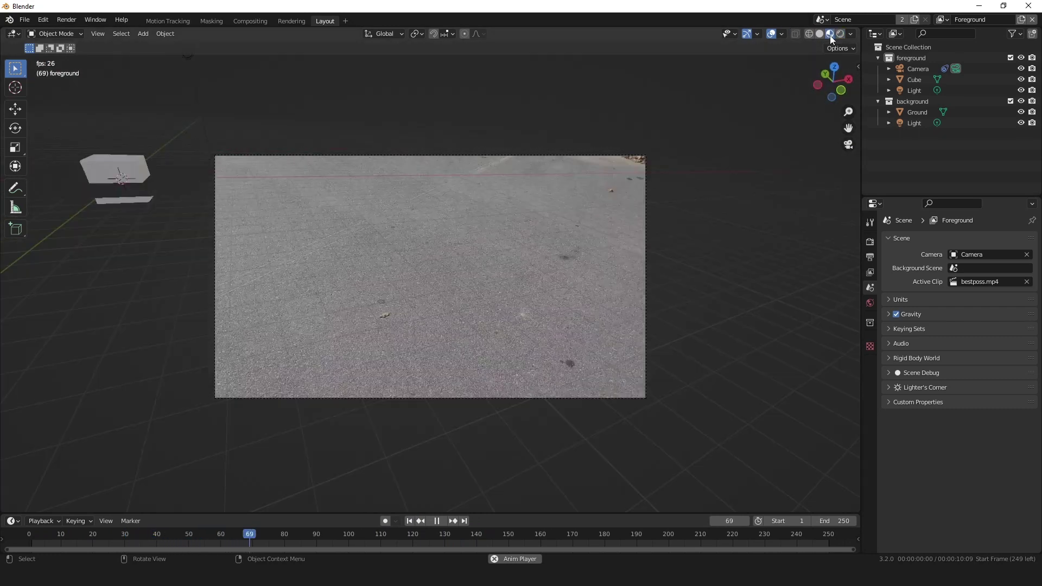
pyautogui.press('space')
# Set the camera's background footage opacity to 1.0, keeping the Stretch frame method
pyautogui.click(591, 154)
pyautogui.click(870, 387)
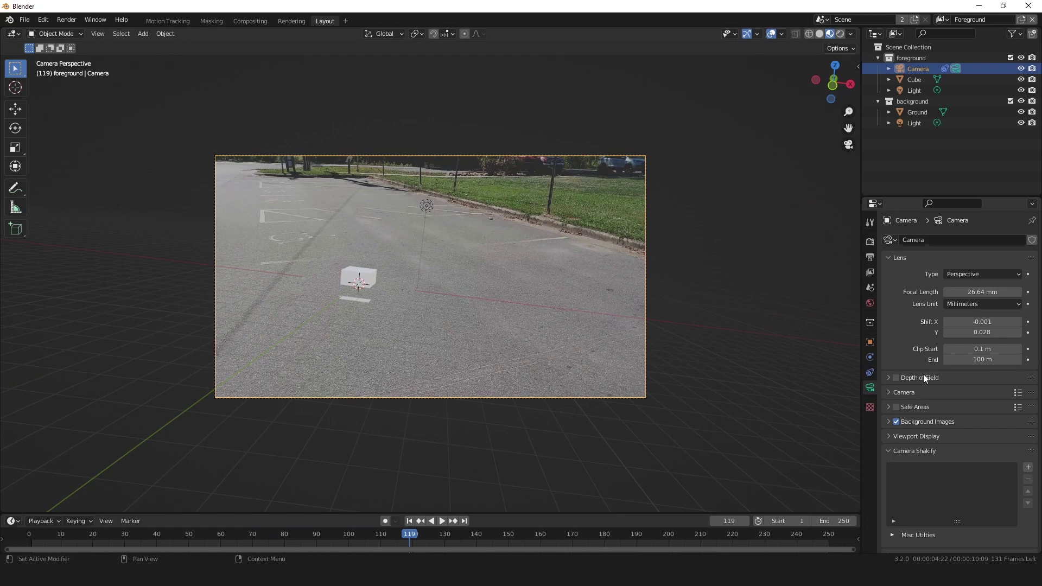
pyautogui.click(894, 393)
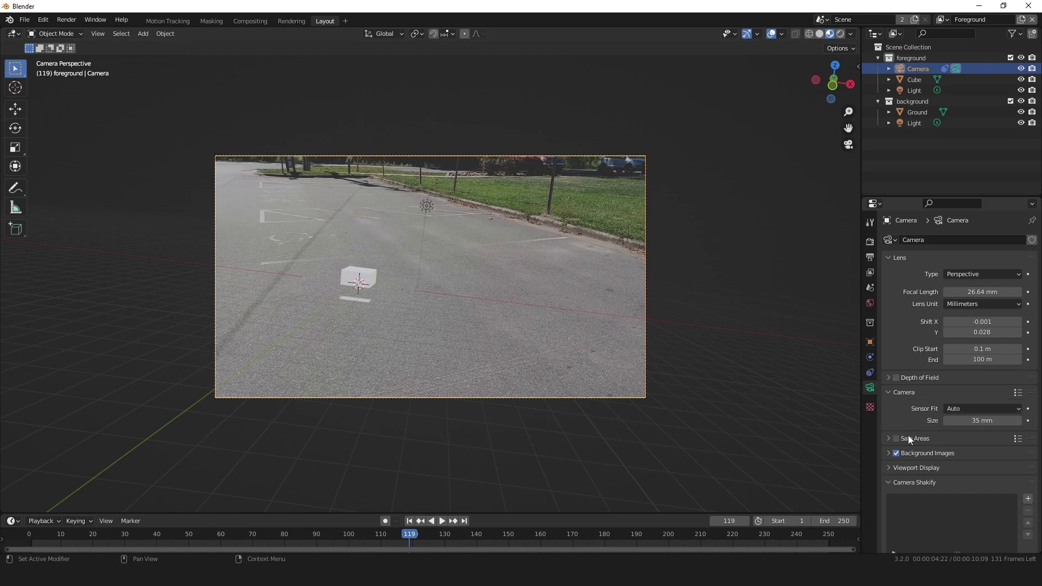
pyautogui.click(889, 455)
pyautogui.scroll(-5, 890, 450)
pyautogui.moveTo(988, 456); pyautogui.dragTo(1014, 464)
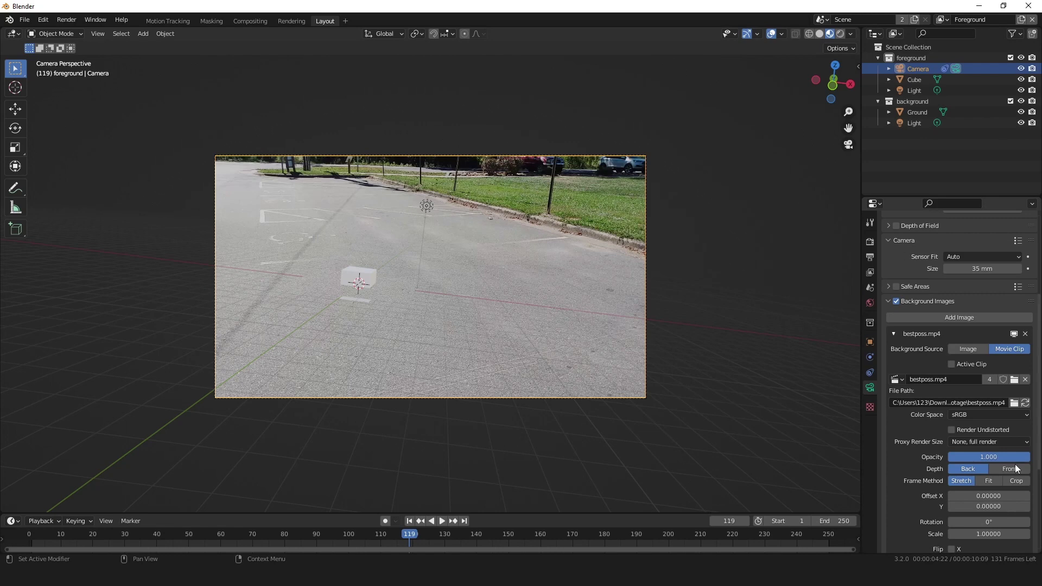
pyautogui.click(983, 482)
pyautogui.click(962, 481)
pyautogui.moveTo(467, 234); pyautogui.dragTo(431, 266, button='middle')
pyautogui.scroll(4, 431, 266)
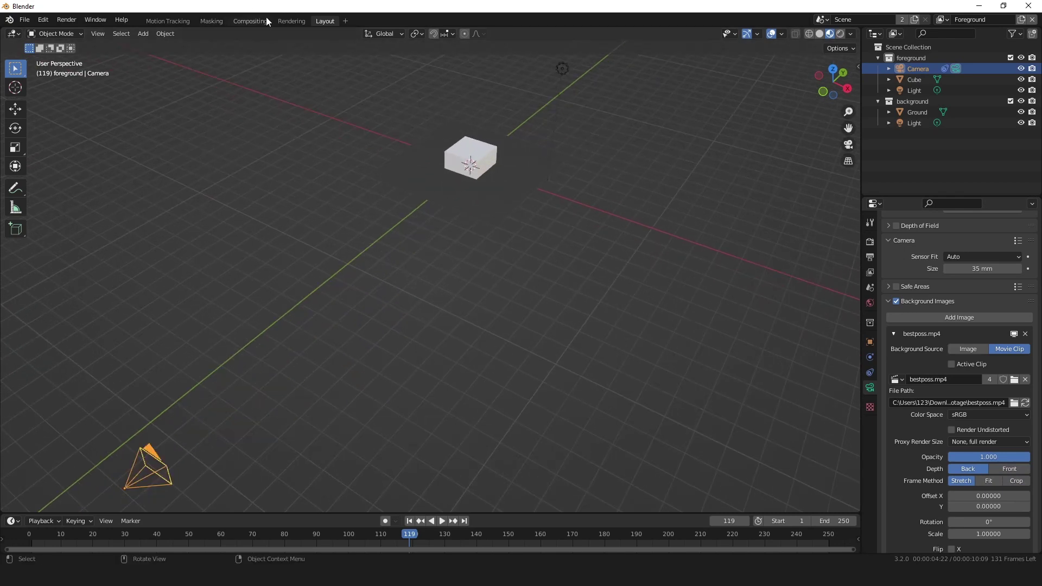
# In Motion Tracking at frame 36, select two ground tracks and set them as the floor
pyautogui.click(165, 21)
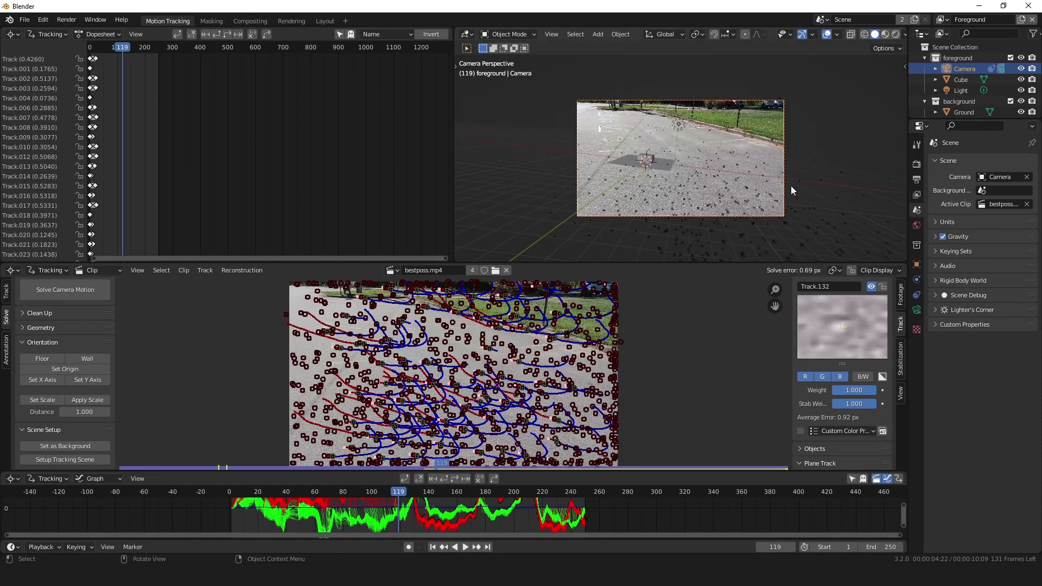
pyautogui.moveTo(281, 492); pyautogui.dragTo(433, 468)
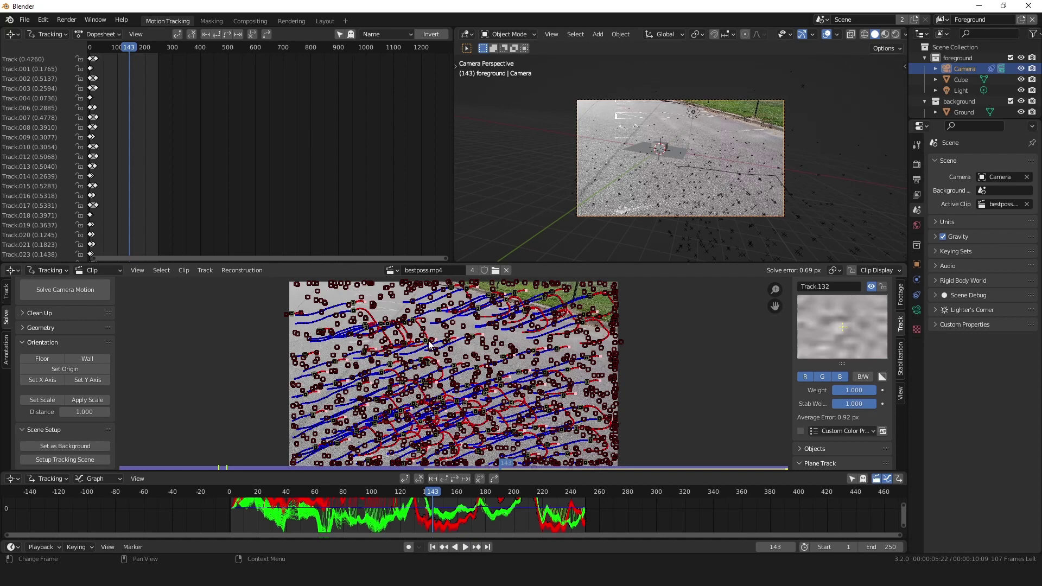
pyautogui.click(510, 406)
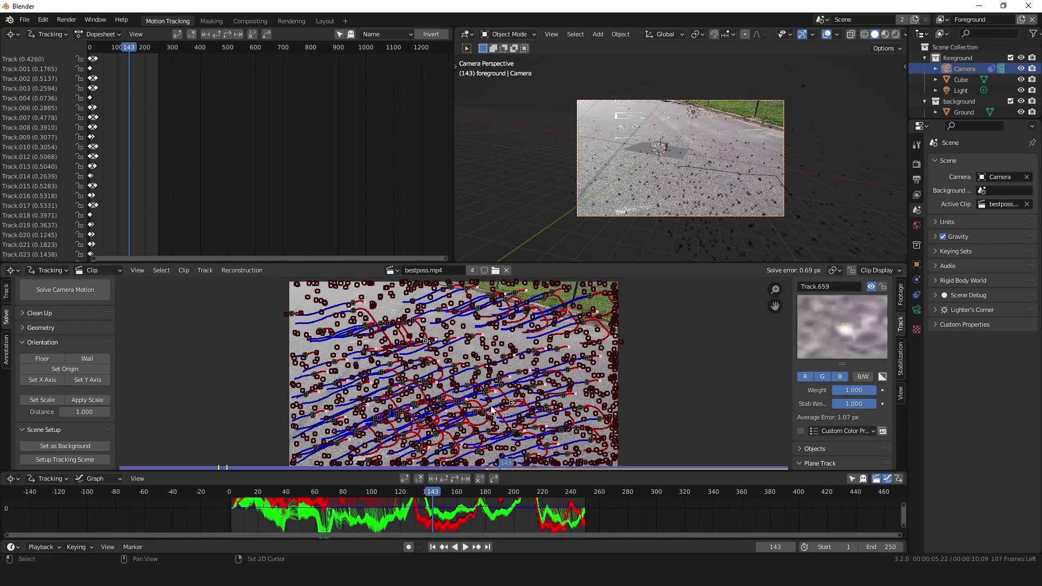
pyautogui.keyDown('shift'); pyautogui.click(378, 403); pyautogui.keyUp('shift')
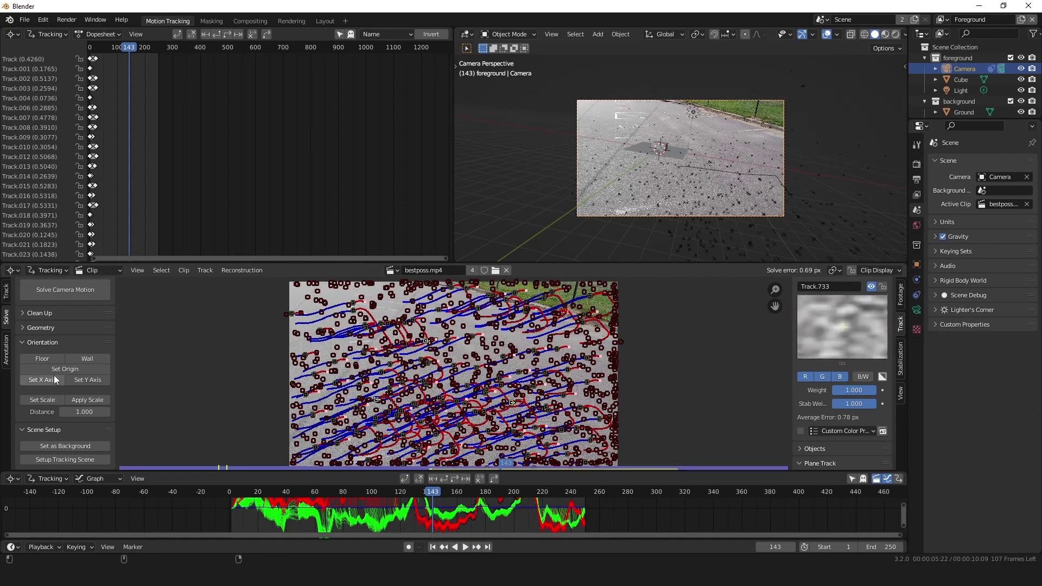
pyautogui.click(48, 360)
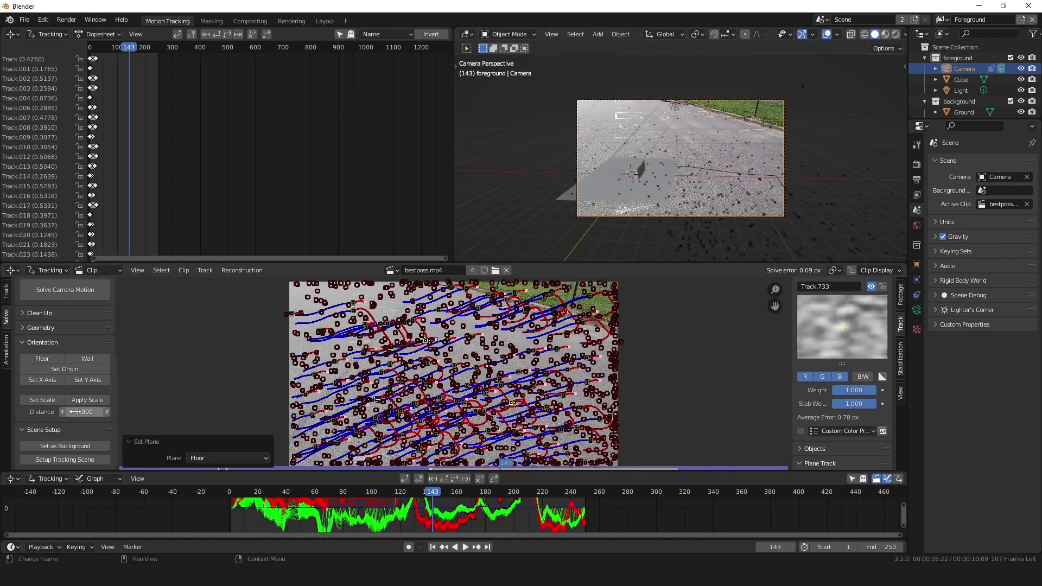
# Set the scene scale from pairs of tracks 1.000 apart, retrying with different pairs
pyautogui.click(58, 400)
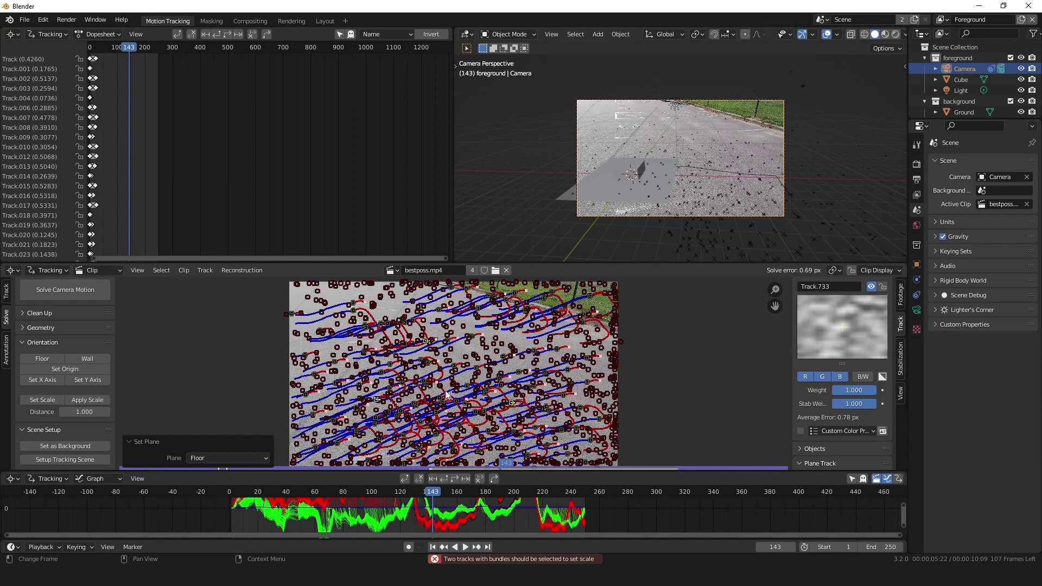
pyautogui.click(429, 367)
pyautogui.keyDown('shift'); pyautogui.click(425, 386); pyautogui.keyUp('shift')
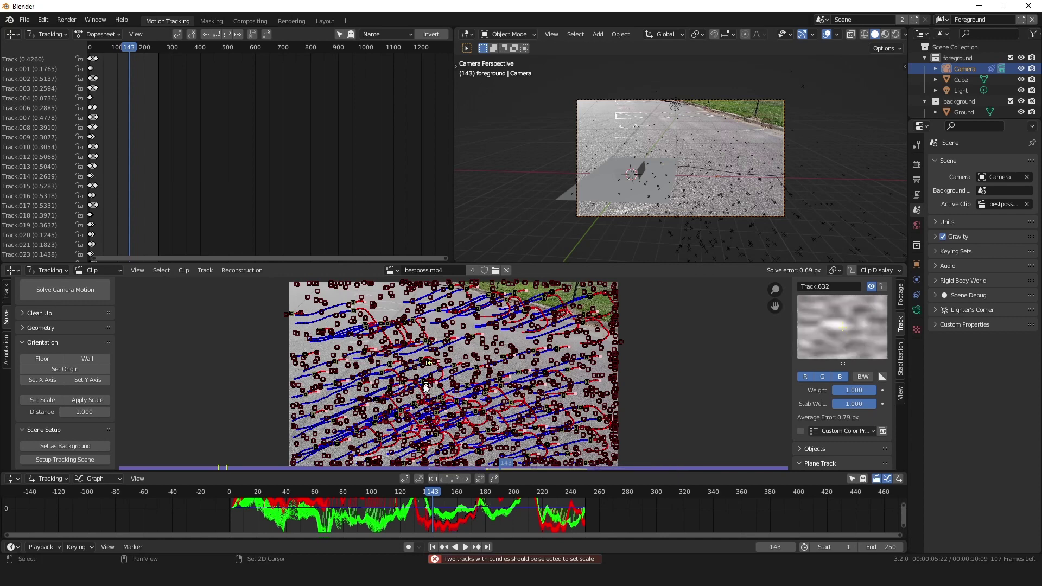
pyautogui.click(46, 400)
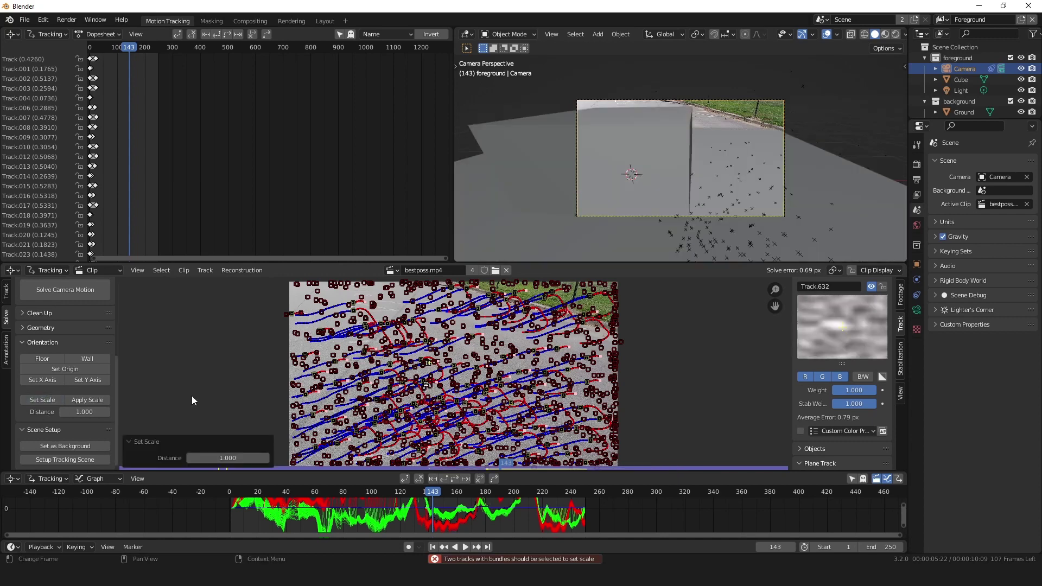
pyautogui.click(525, 312)
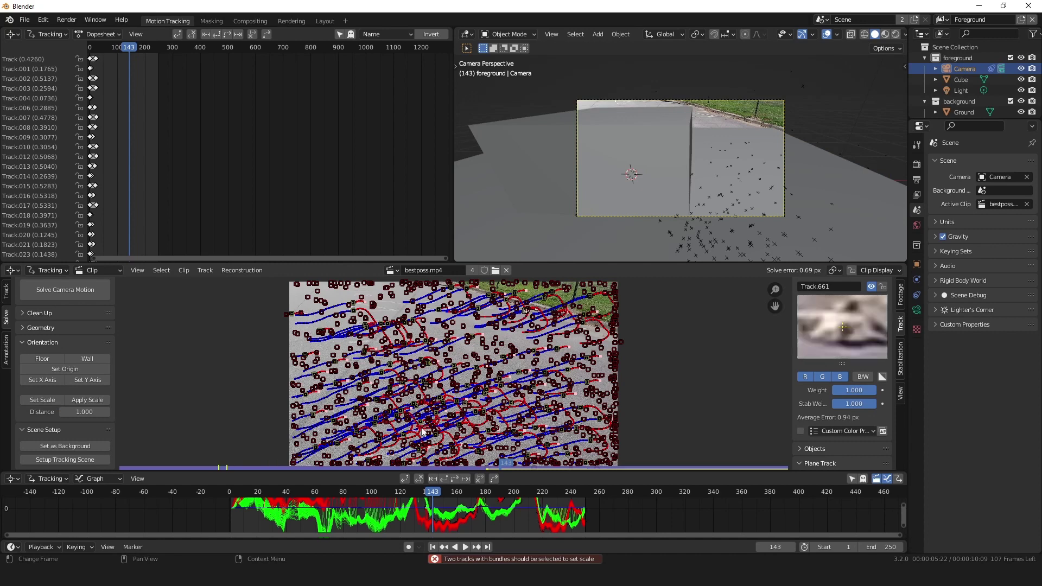
pyautogui.keyDown('shift'); pyautogui.click(381, 439); pyautogui.keyUp('shift')
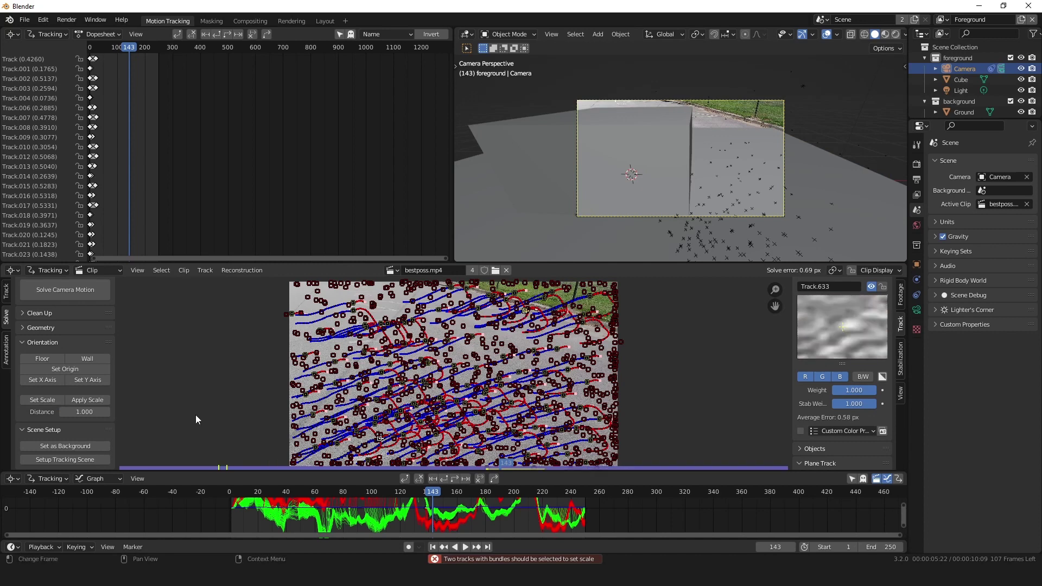
pyautogui.click(41, 400)
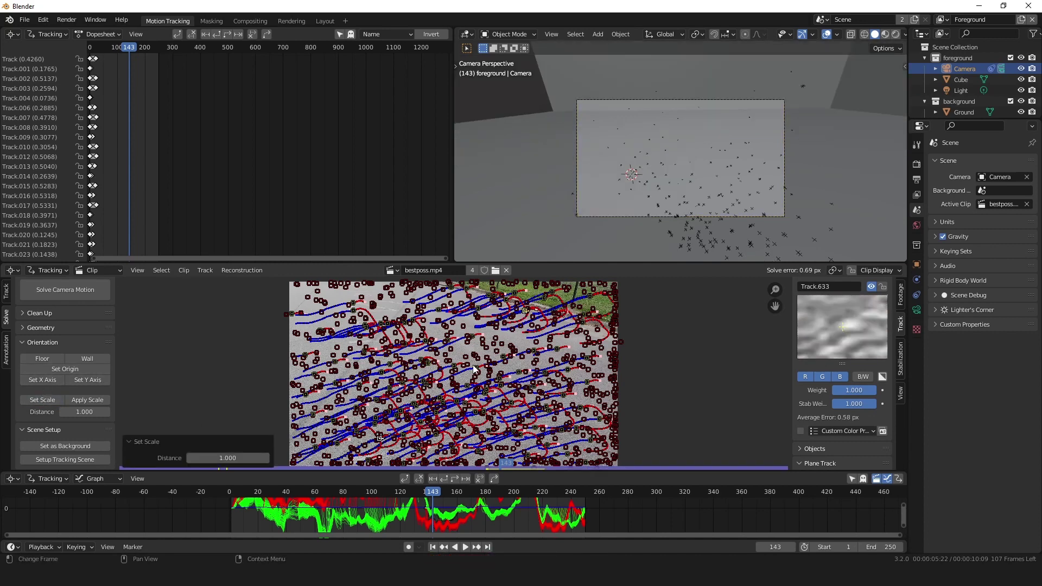
pyautogui.click(486, 391)
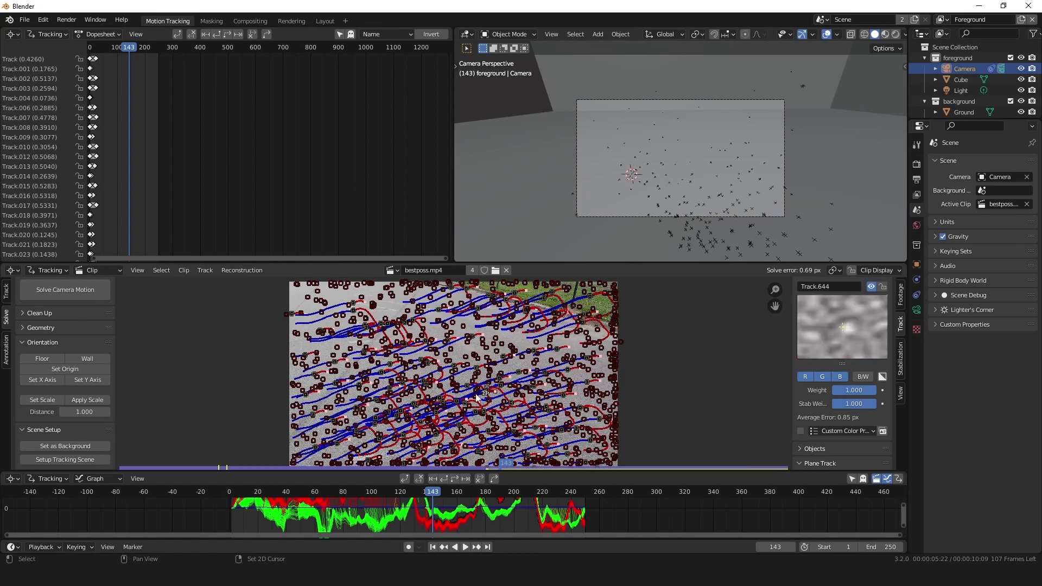
pyautogui.click(57, 398)
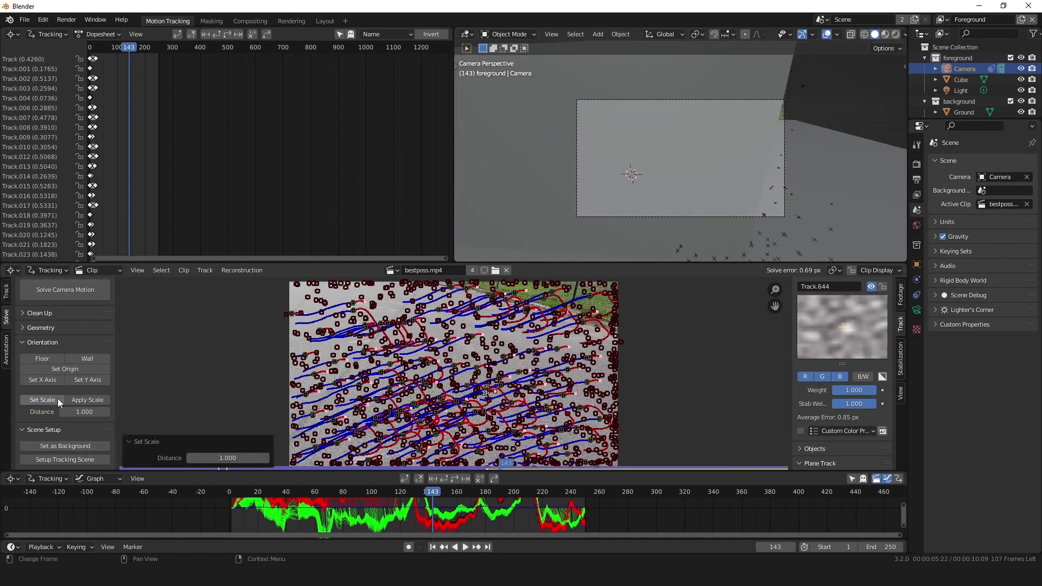
# Set scale from two markers in the zoomed clip, then apply a solution scale of 1.060
pyautogui.scroll(6, 549, 403)
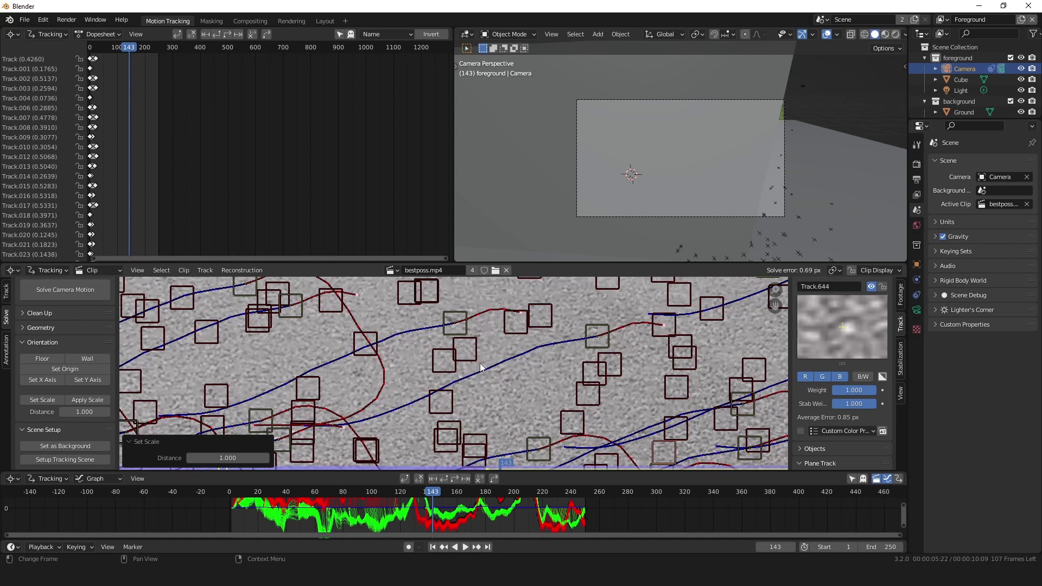
pyautogui.click(462, 327)
pyautogui.keyDown('shift'); pyautogui.click(597, 336); pyautogui.keyUp('shift')
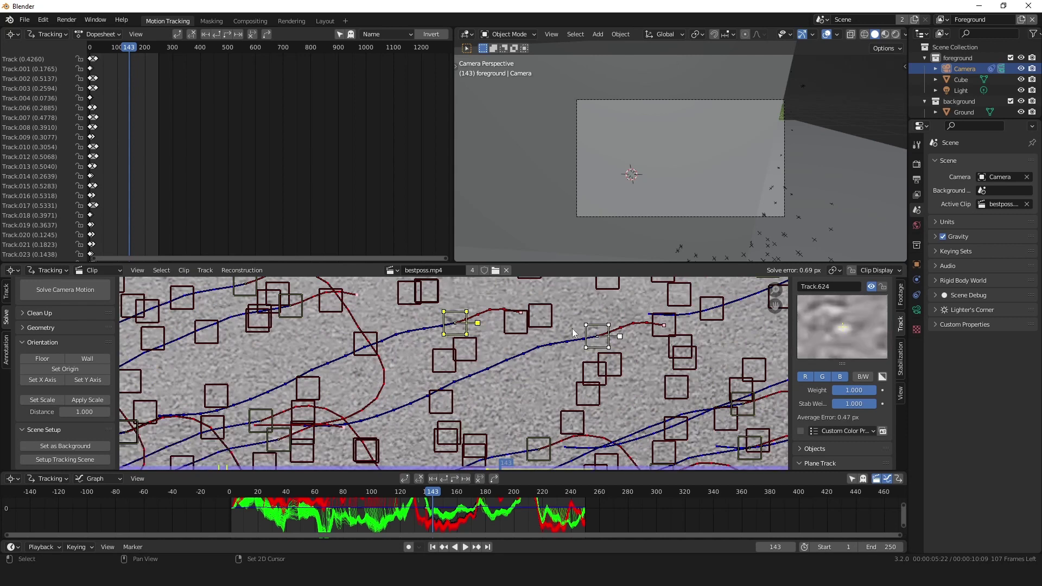
pyautogui.click(41, 402)
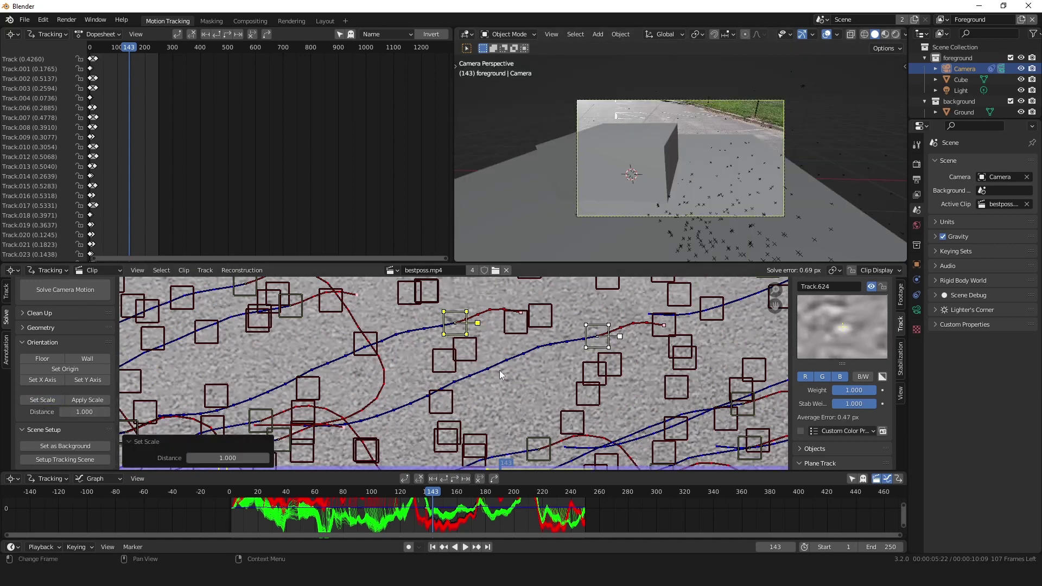
pyautogui.click(87, 402)
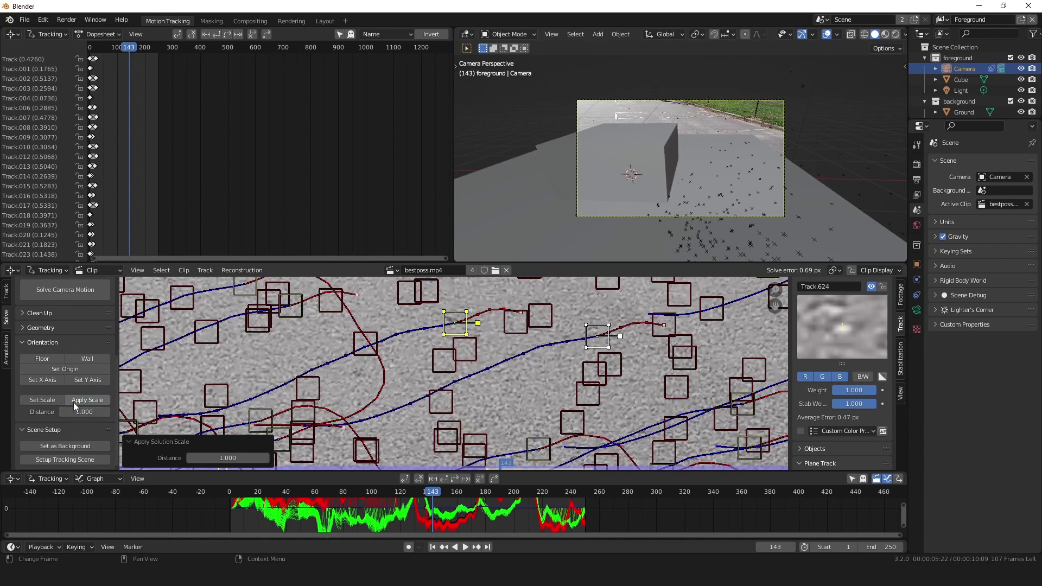
pyautogui.moveTo(230, 457); pyautogui.dragTo(370, 386)
# Select a new pair of ground tracks and set the scale from them again
pyautogui.scroll(-2, 369, 386)
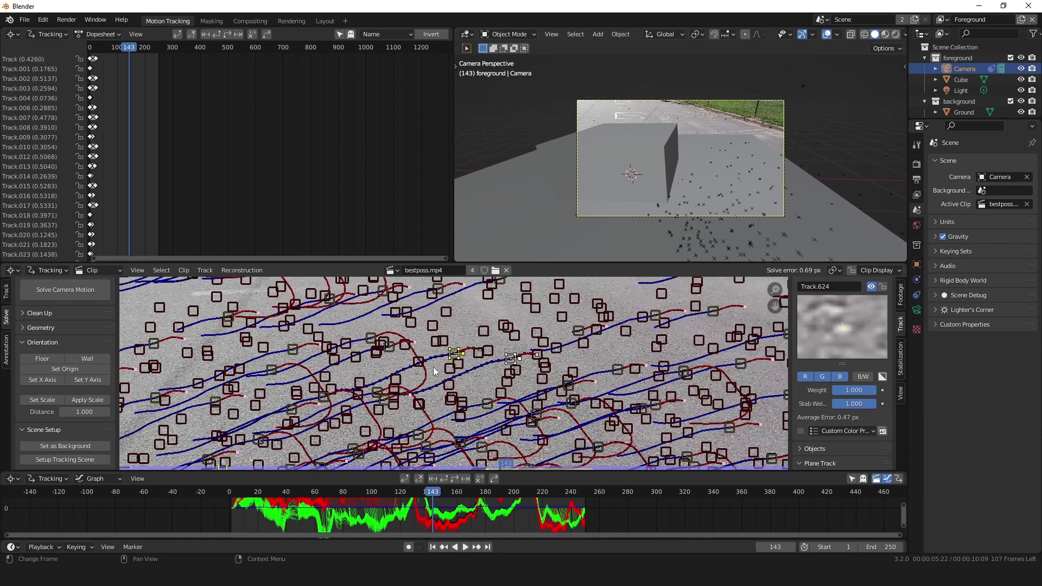
pyautogui.scroll(1, 450, 375)
pyautogui.scroll(-4, 534, 364)
pyautogui.scroll(8, 534, 364)
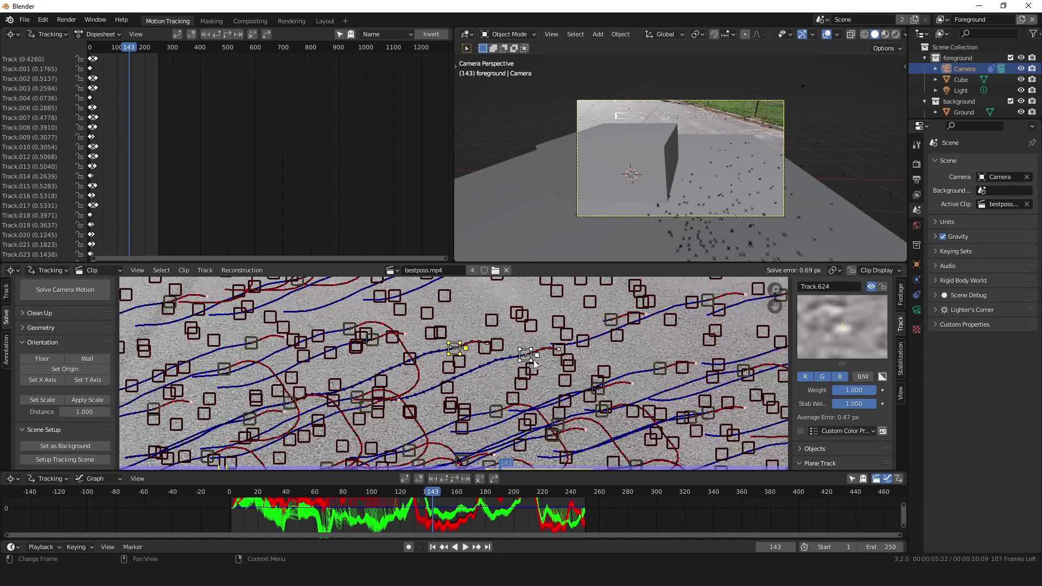
pyautogui.click(560, 403)
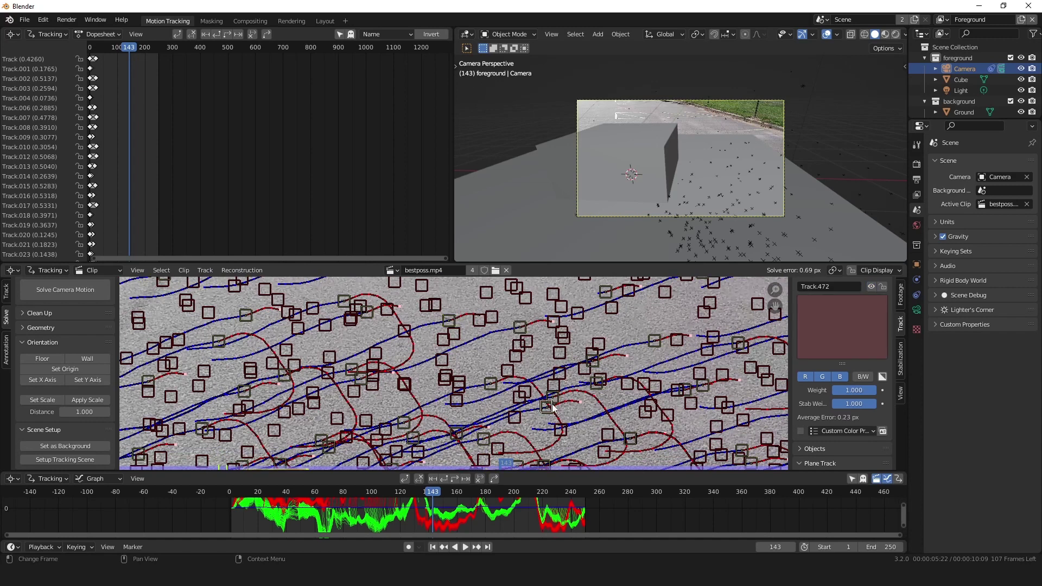
pyautogui.click(558, 404)
pyautogui.click(557, 404)
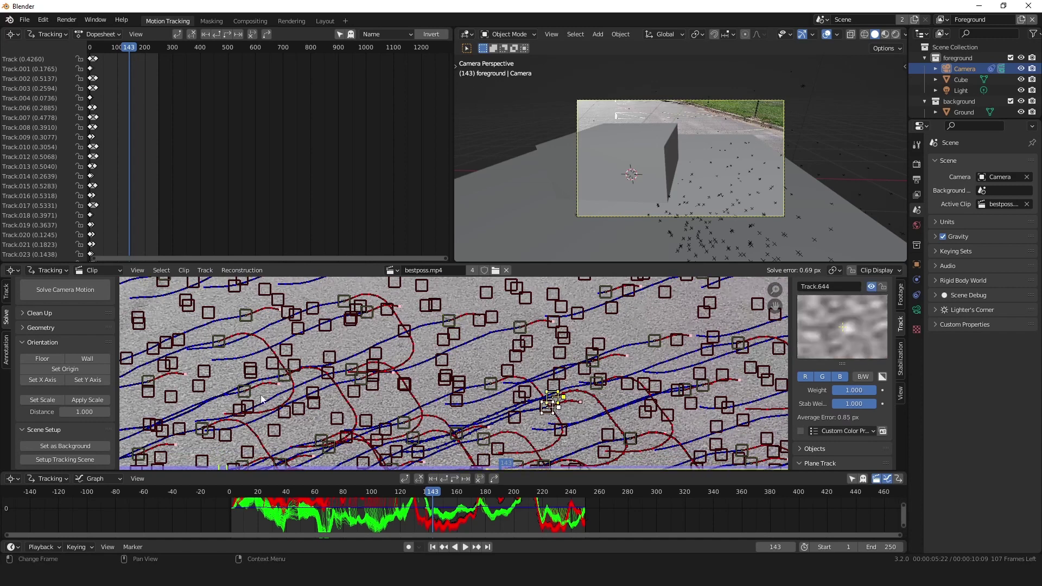
pyautogui.click(43, 400)
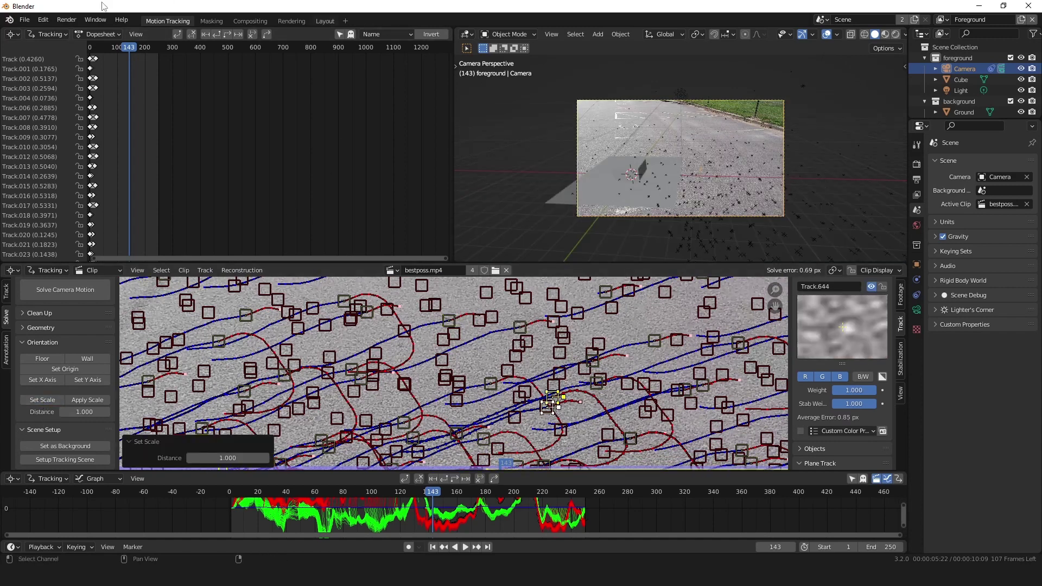
# In Layout camera view, move the cube about a metre to a new ground spot at frame 159
pyautogui.click(325, 20)
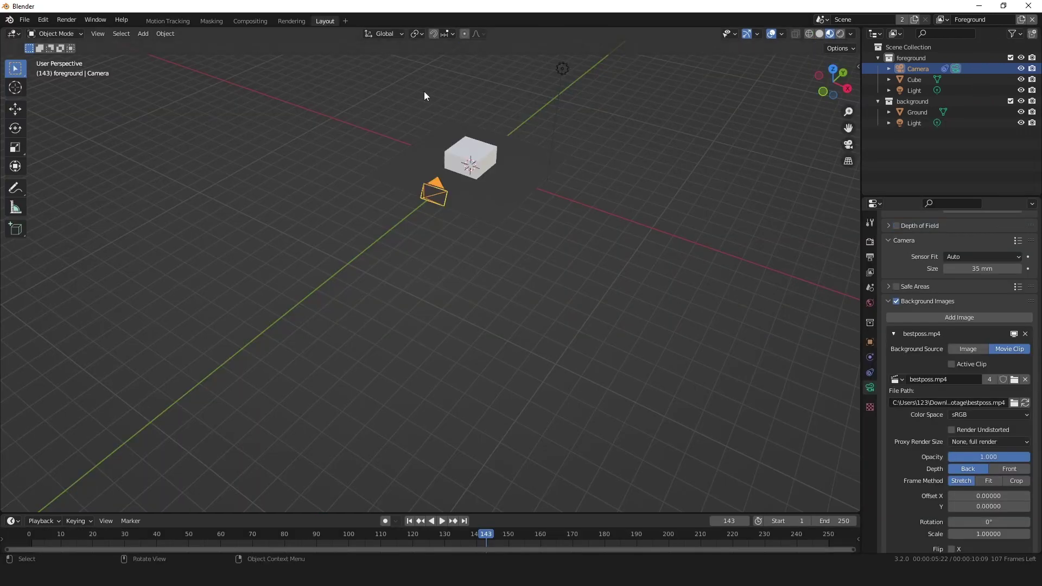
pyautogui.click(848, 144)
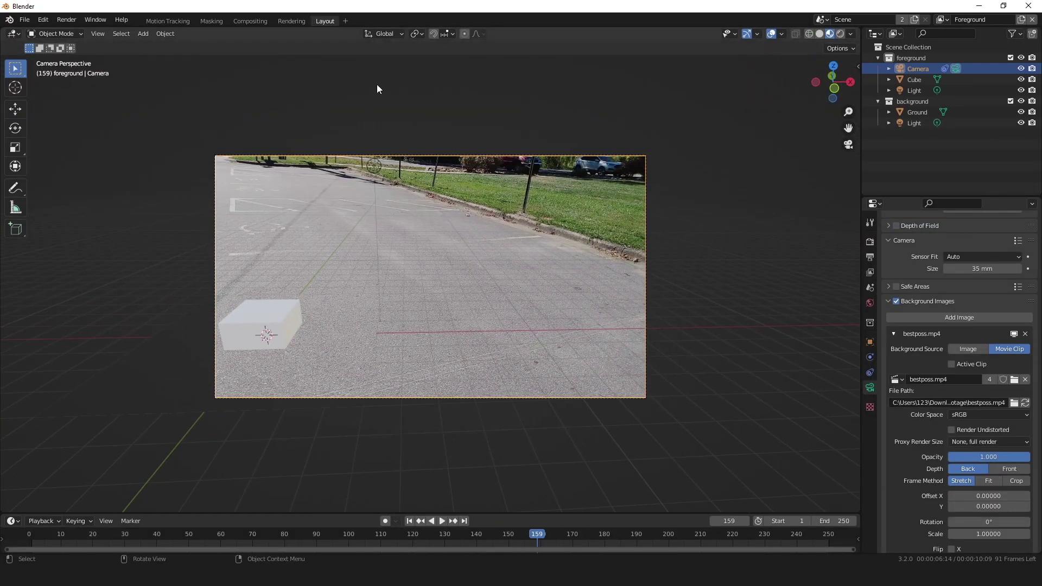
pyautogui.click(279, 314)
pyautogui.press('g')
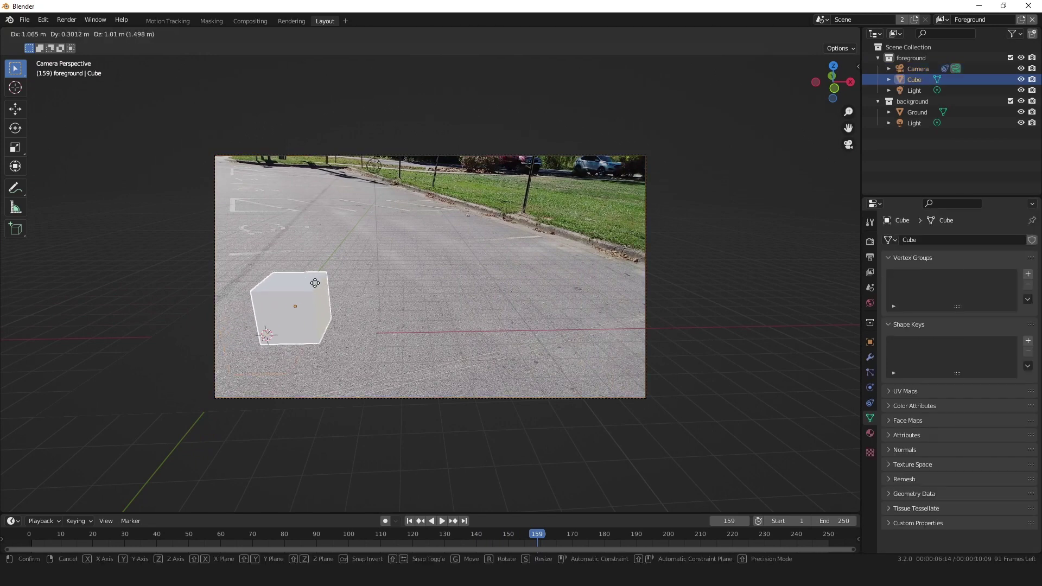
pyautogui.click(344, 280)
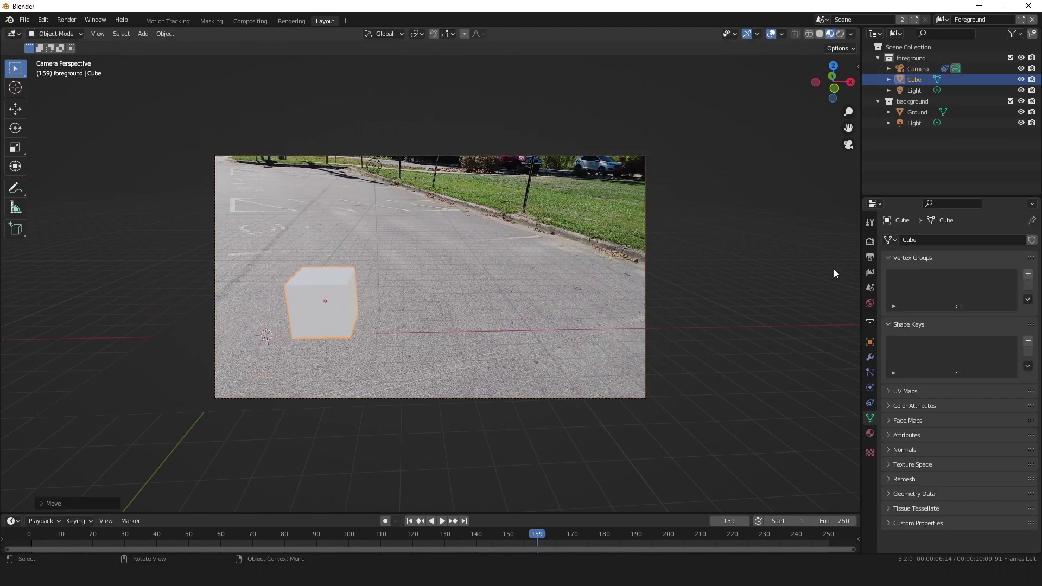
# Select the Ground plane and switch the render engine to Cycles with GPU Compute
pyautogui.click(869, 241)
pyautogui.click(352, 355)
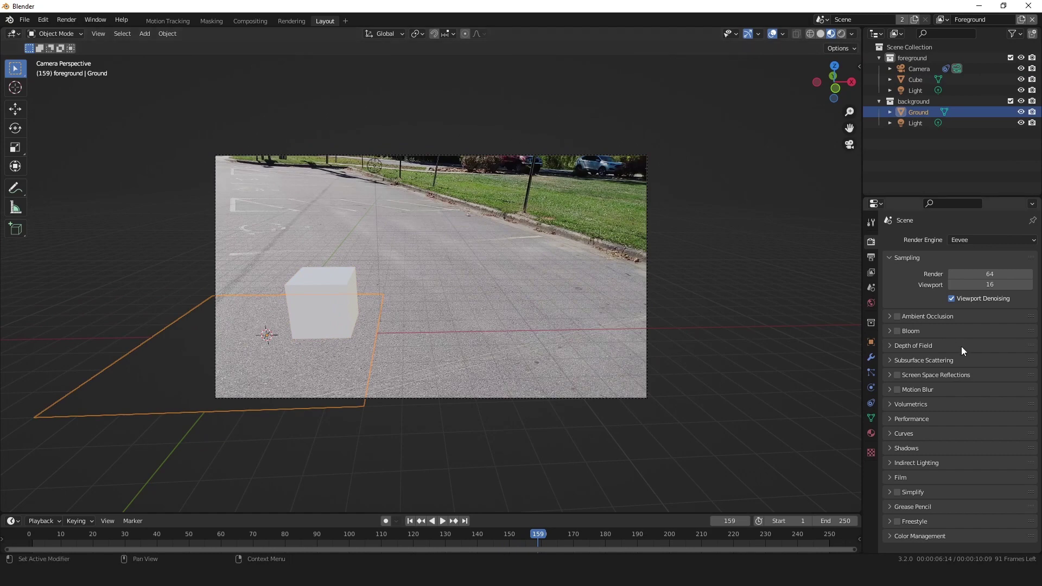
pyautogui.click(997, 239)
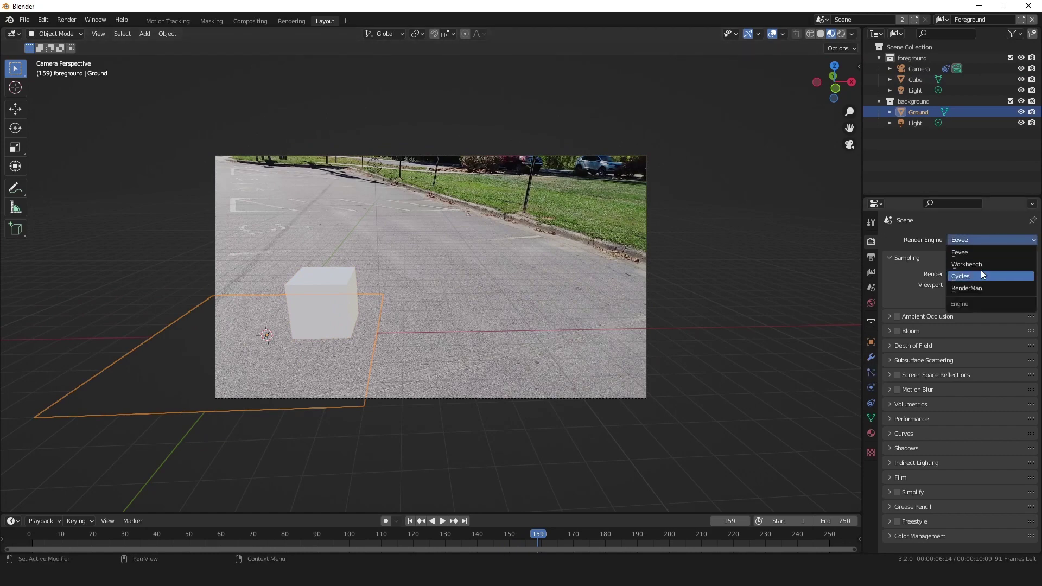
pyautogui.click(981, 269)
pyautogui.click(981, 270)
pyautogui.click(976, 291)
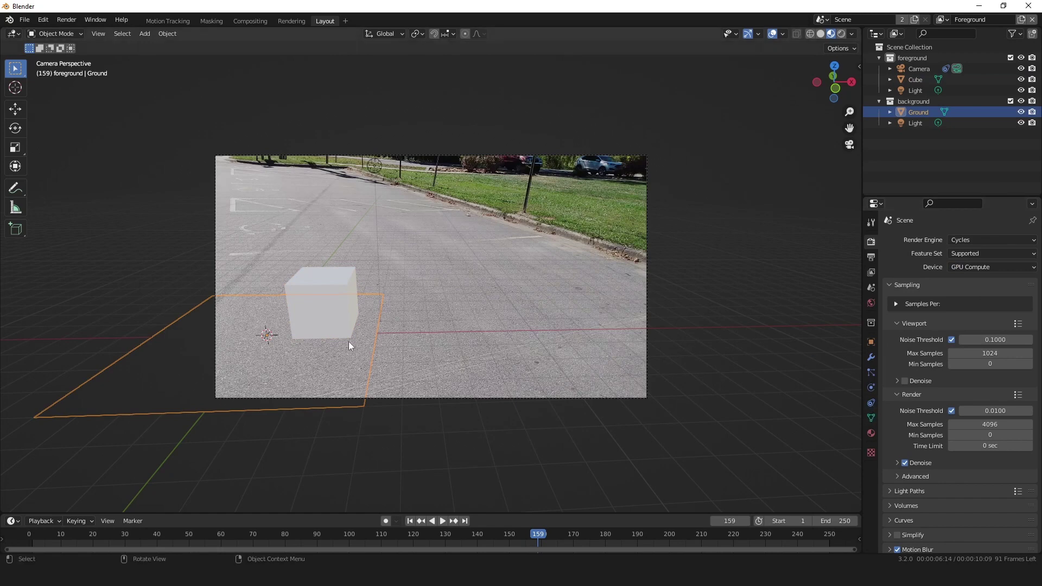
# Show the Ground object's Visibility settings, where Shadow Catcher is enabled
pyautogui.click(871, 341)
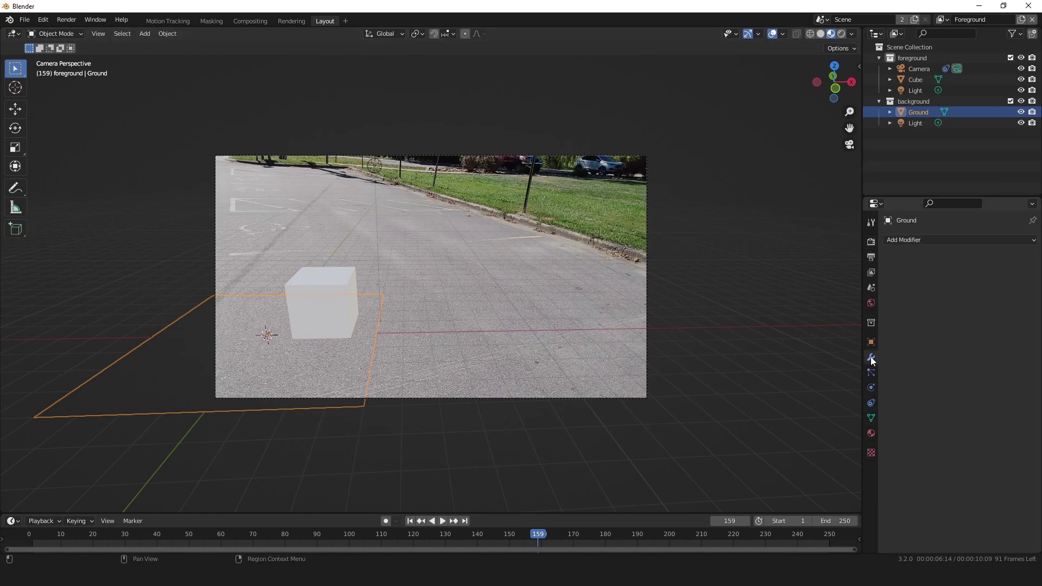
pyautogui.click(903, 497)
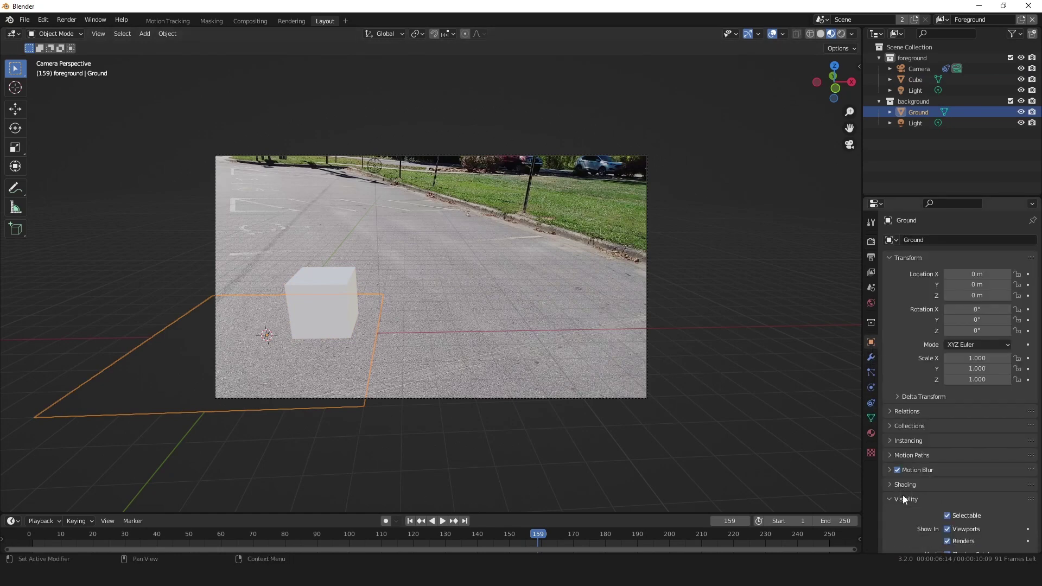
pyautogui.scroll(-3, 946, 491)
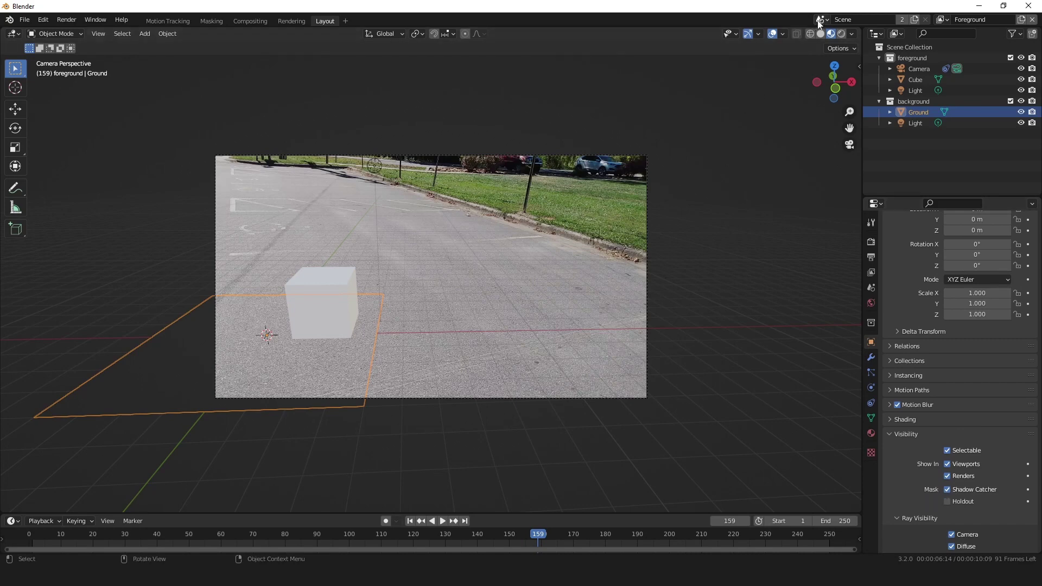
# Preview in rendered shading, then set the Camera's background footage Frame Method to Stretch
pyautogui.click(840, 34)
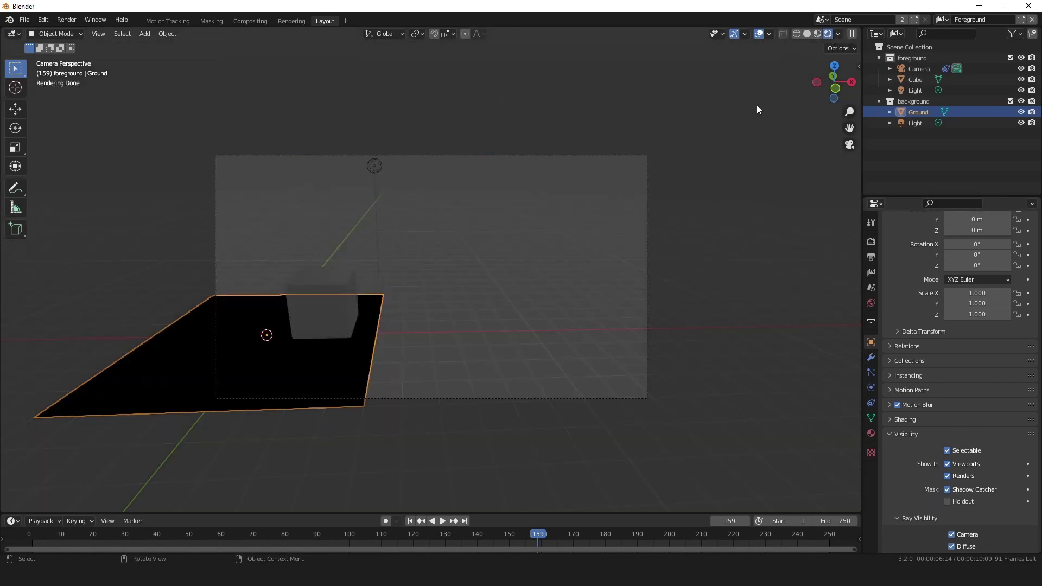
pyautogui.click(871, 433)
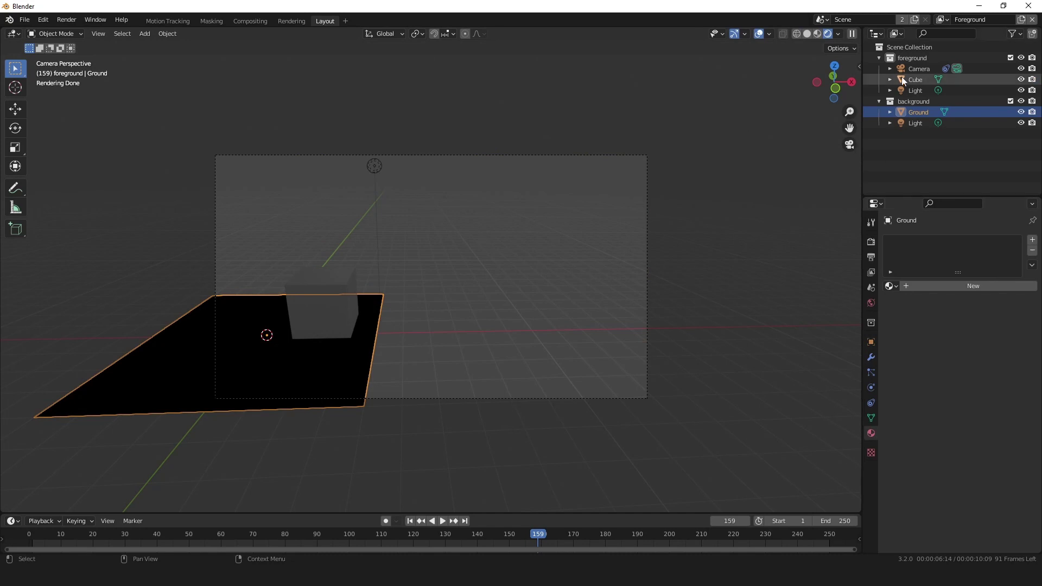
pyautogui.click(909, 65)
pyautogui.scroll(-5, 946, 410)
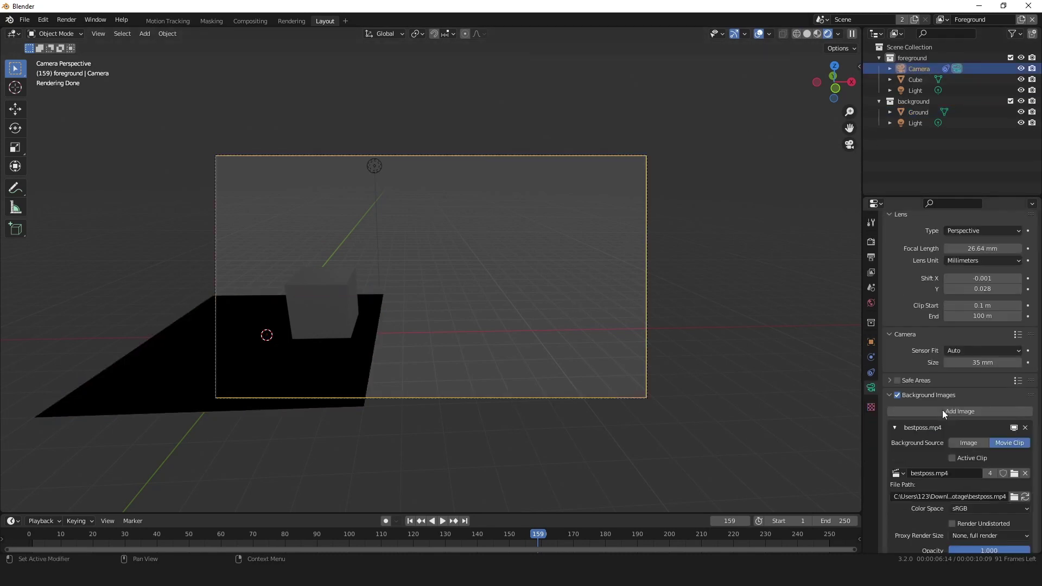
pyautogui.click(991, 470)
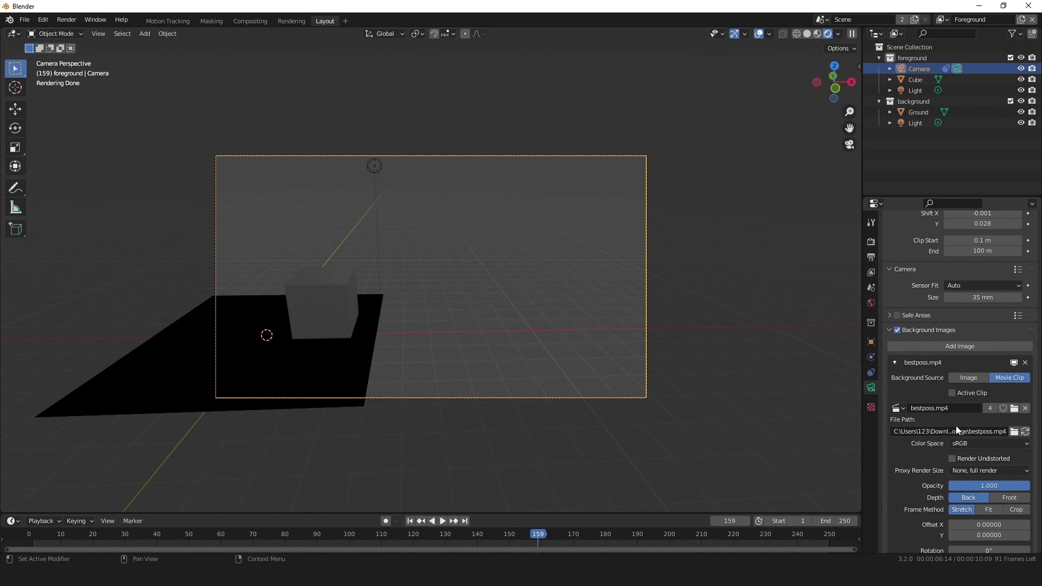
pyautogui.scroll(-5, 967, 432)
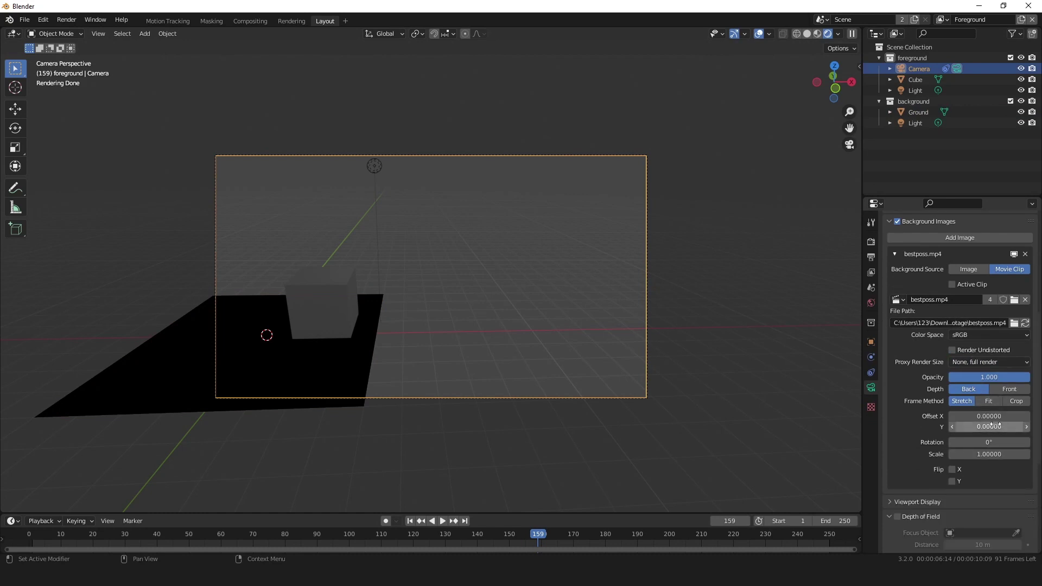
pyautogui.click(964, 402)
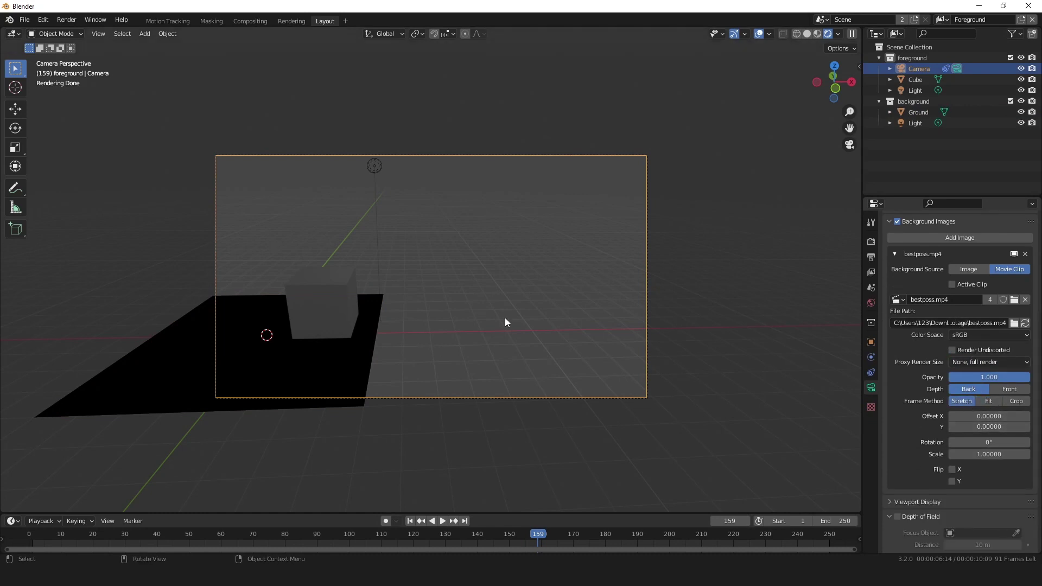
pyautogui.scroll(-5, 928, 366)
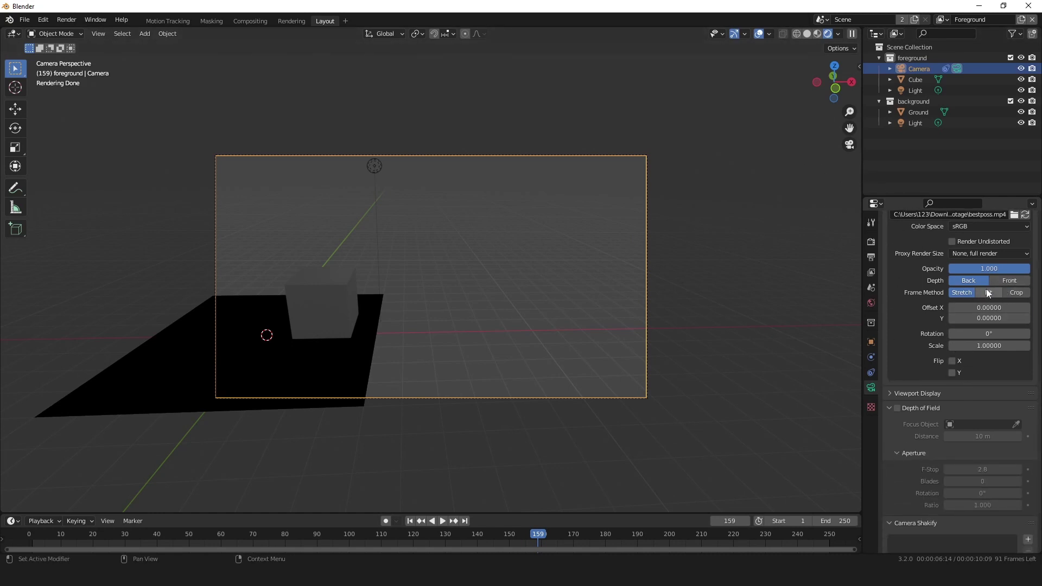
pyautogui.scroll(6, 985, 293)
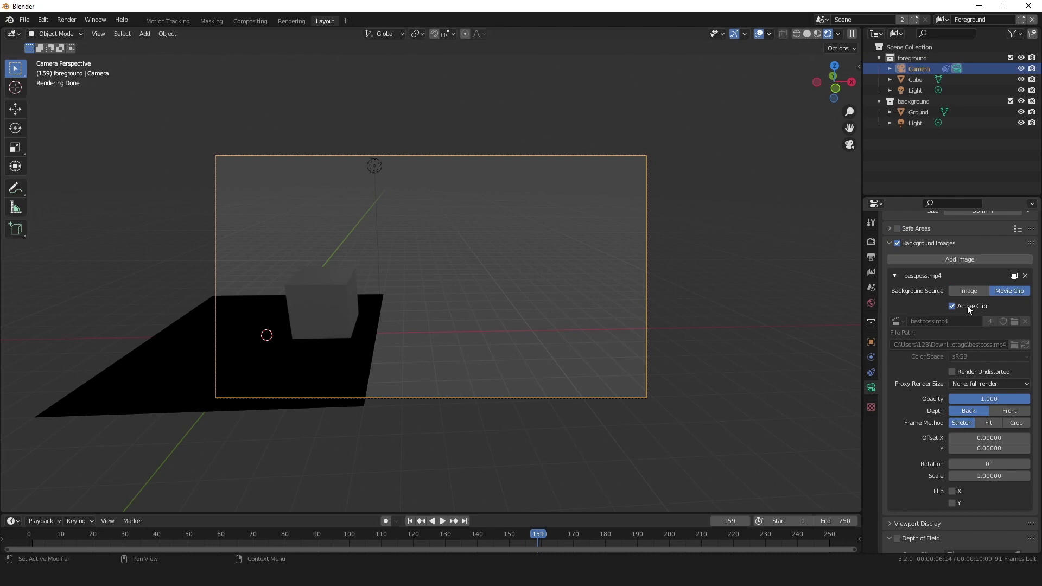
# Switch the render engine to Eevee and use Material Preview so the footage shows behind the cube
pyautogui.click(870, 241)
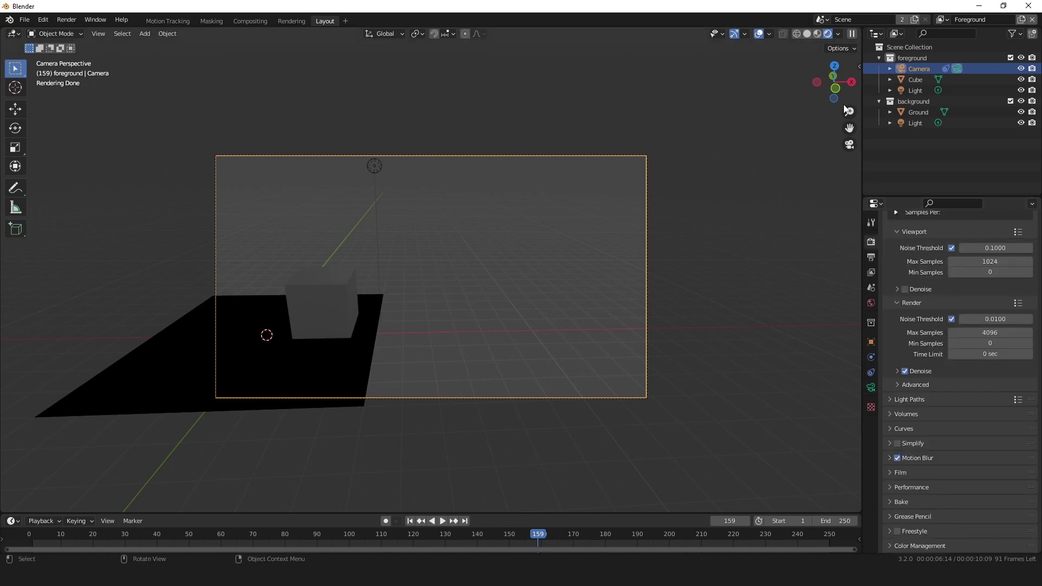
pyautogui.scroll(4, 977, 255)
pyautogui.click(967, 241)
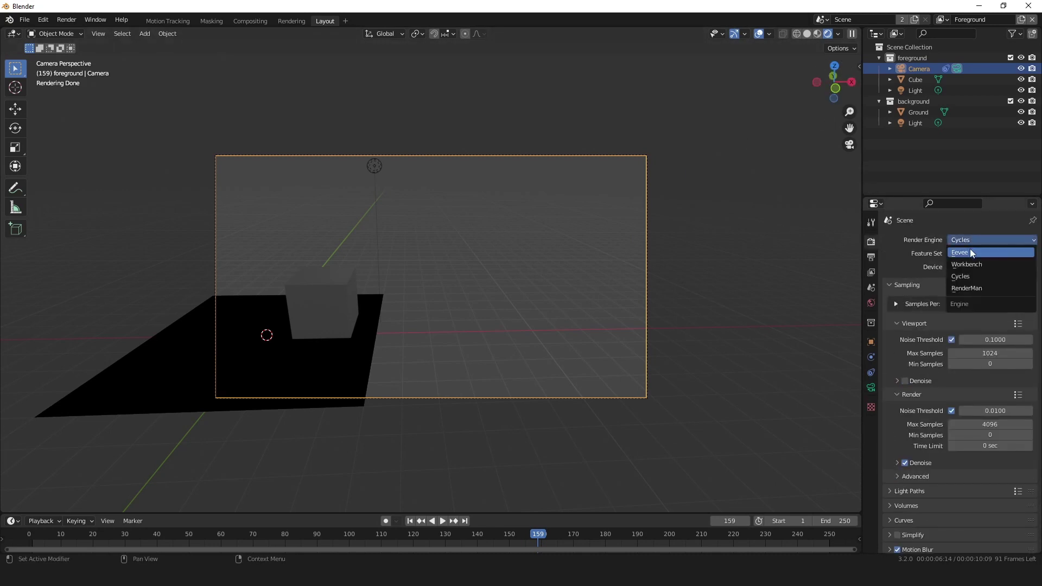
pyautogui.click(969, 250)
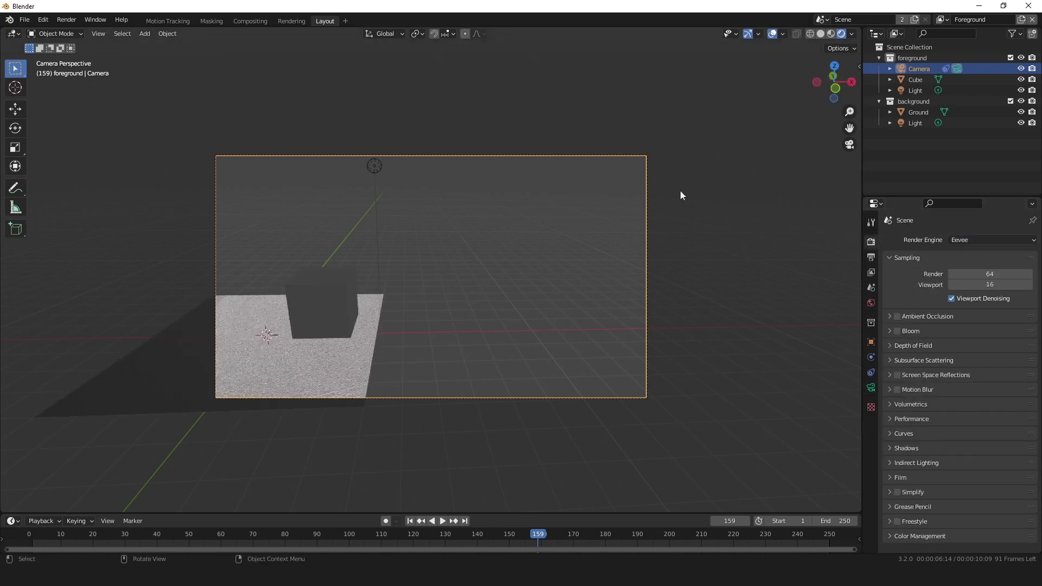
pyautogui.click(830, 33)
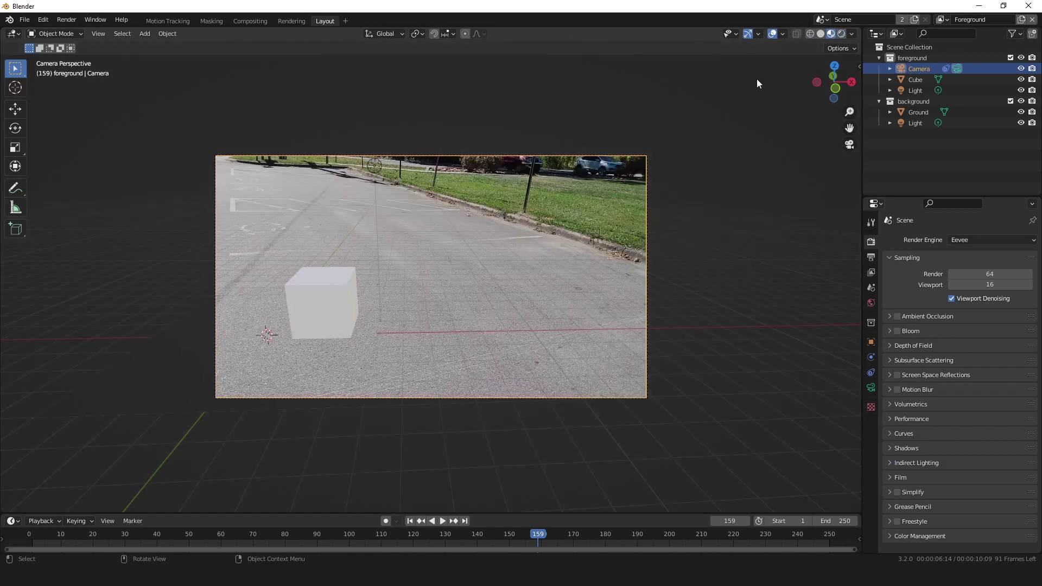
pyautogui.click(336, 325)
pyautogui.click(332, 345)
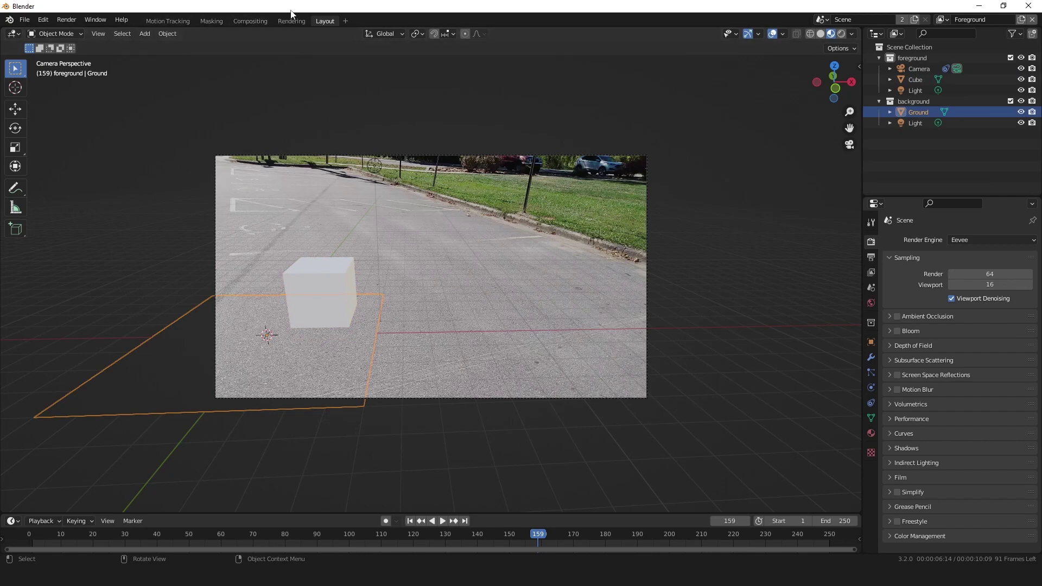
# Add a General > Shading workspace and create a new material for the Ground plane
pyautogui.click(345, 21)
pyautogui.moveTo(347, 43)
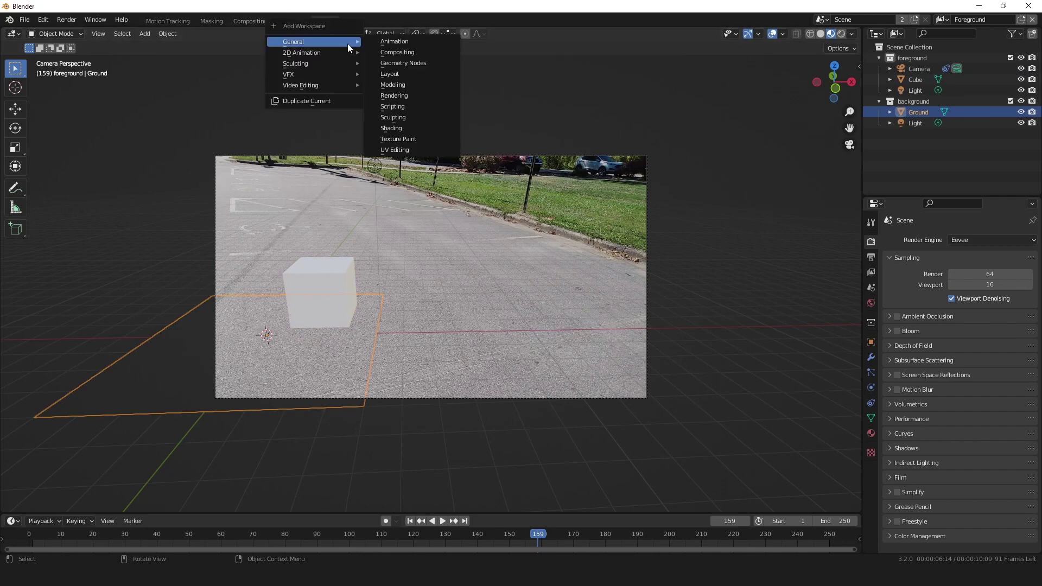
pyautogui.click(398, 127)
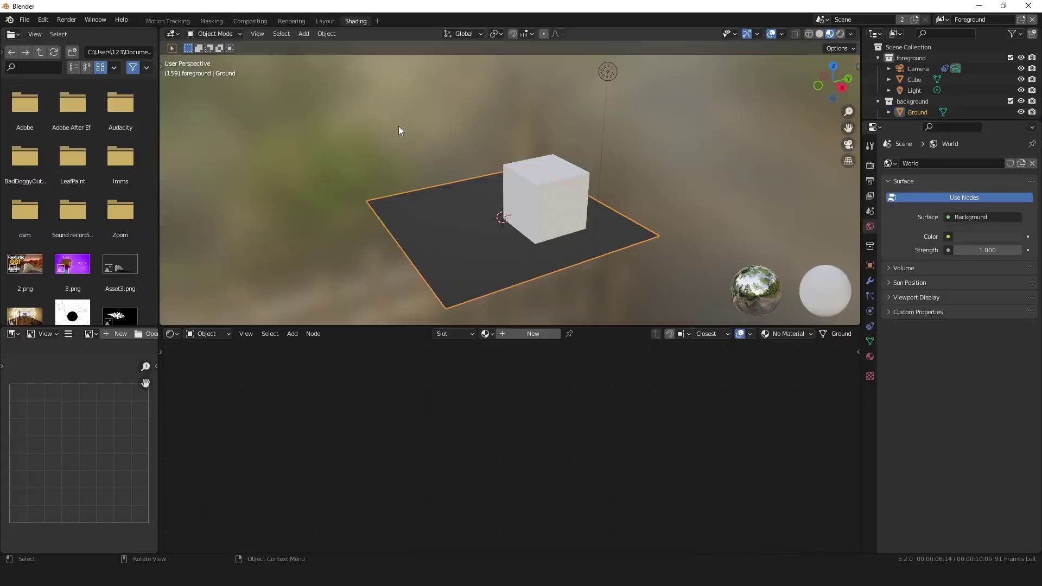
pyautogui.click(533, 333)
# View through the camera and compare the rendered and material previews
pyautogui.click(849, 145)
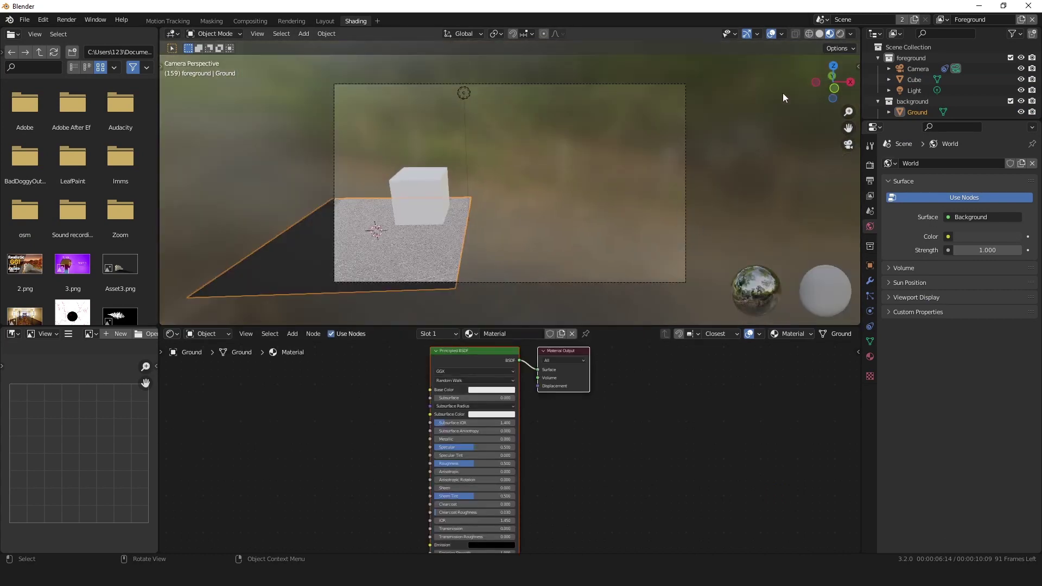
pyautogui.click(841, 33)
pyautogui.click(828, 34)
pyautogui.click(841, 34)
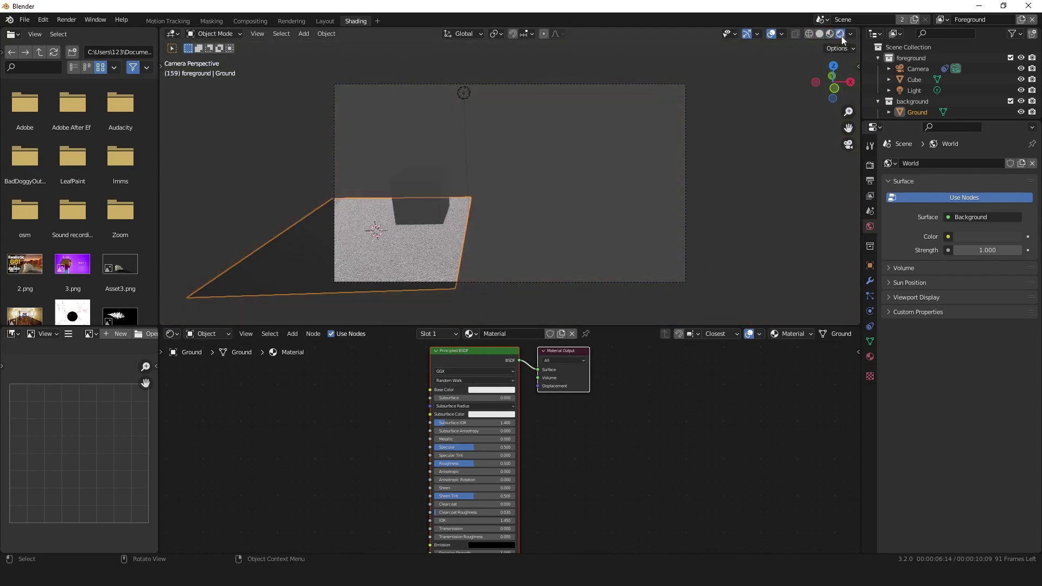
pyautogui.click(830, 33)
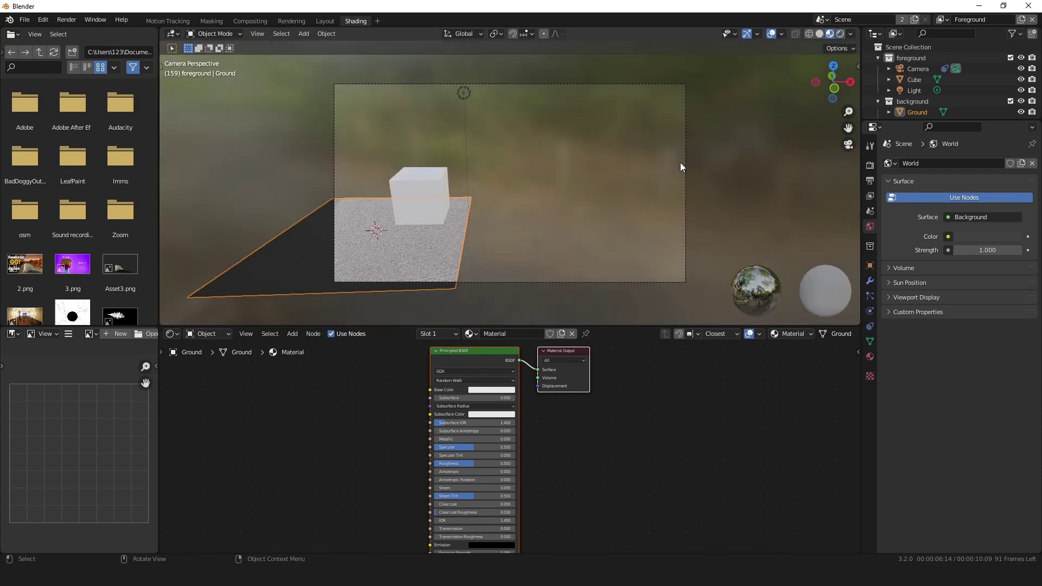
pyautogui.scroll(2, 407, 361)
# Enable Screen Space Reflections and Ambient Occlusion in the Eevee render settings
pyautogui.click(296, 333)
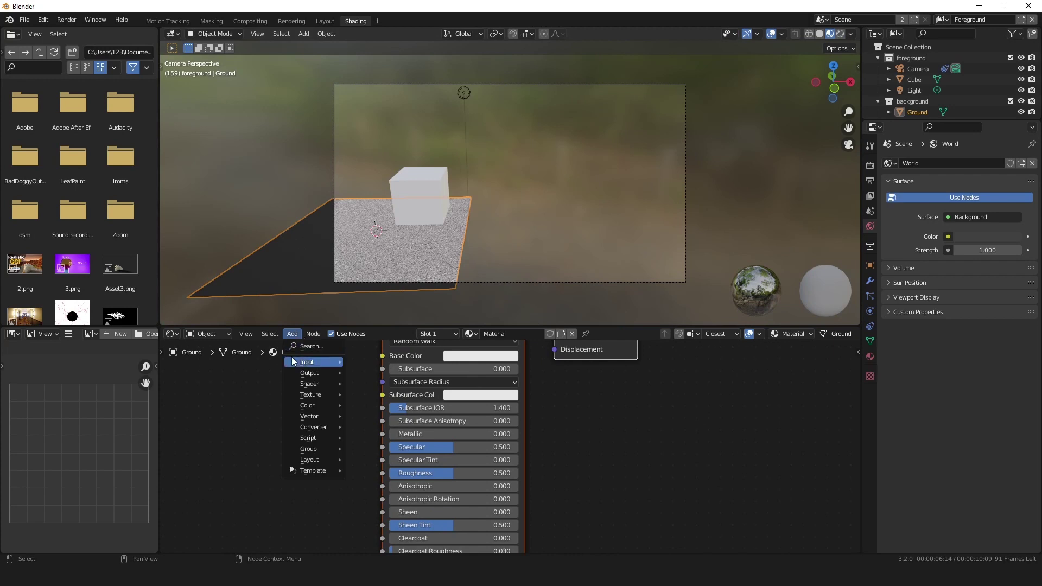
pyautogui.click(870, 164)
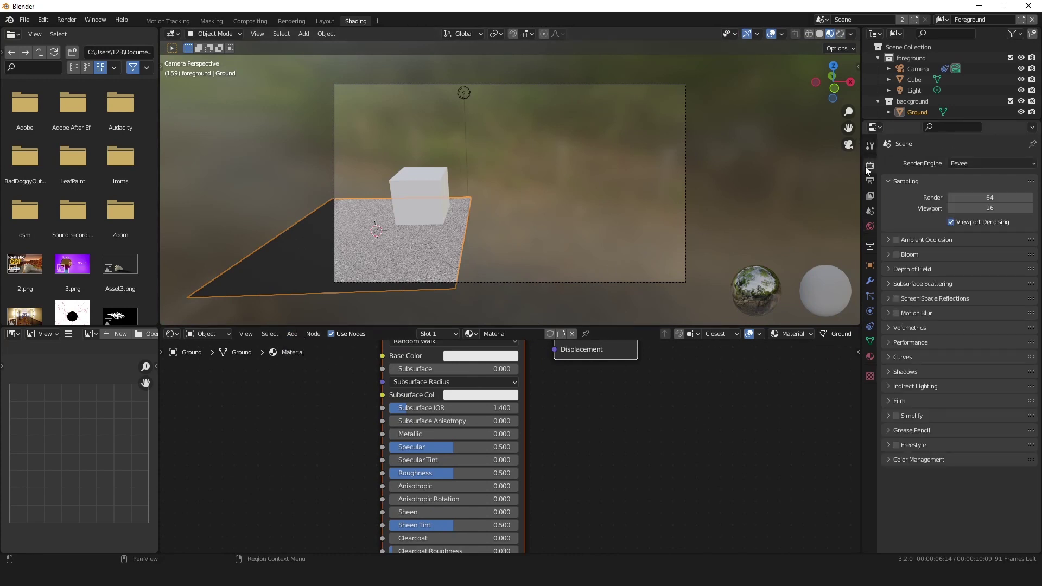
pyautogui.click(896, 298)
pyautogui.click(900, 237)
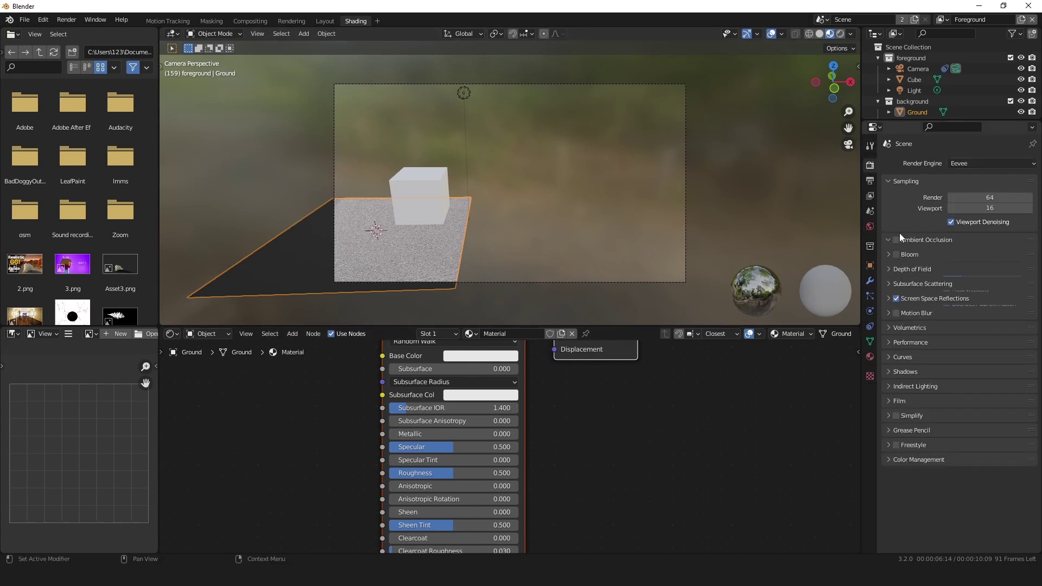
pyautogui.click(896, 239)
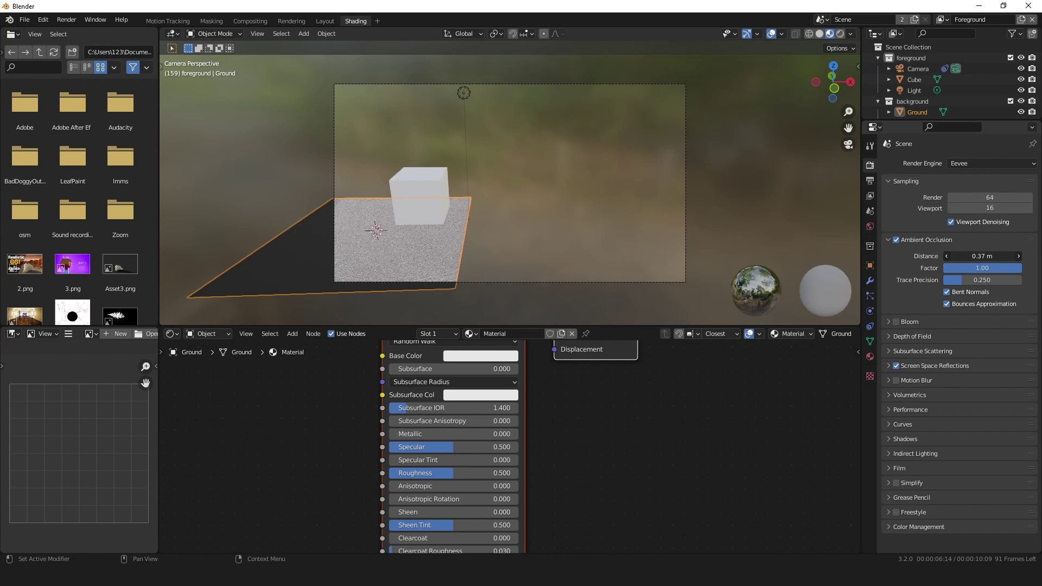
# Select the Cube and nudge it to a new position
pyautogui.click(427, 188)
pyautogui.press('g')
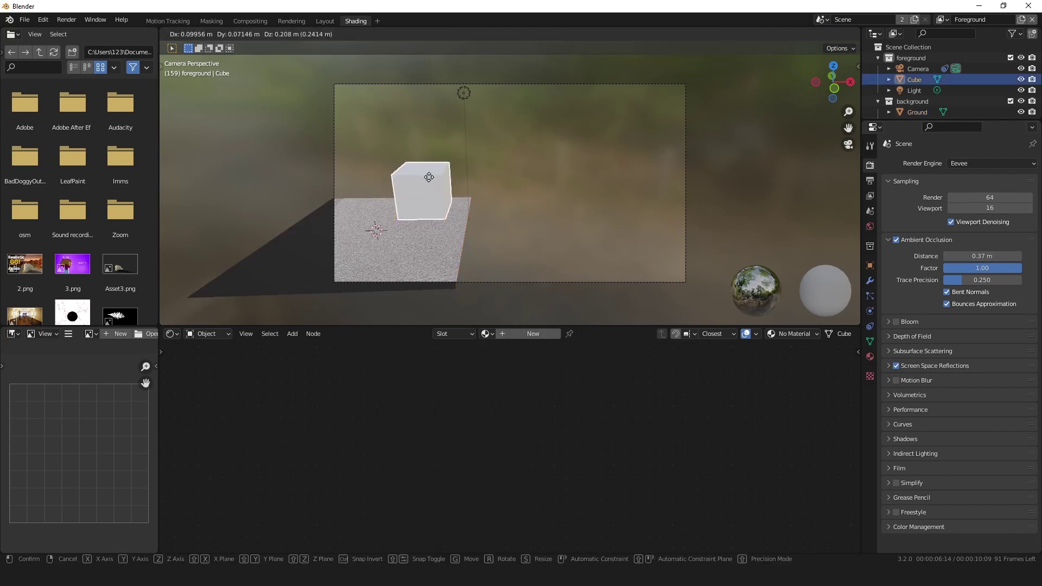
pyautogui.click(429, 177)
# Turn off Holdout in the Ground plane's visibility settings
pyautogui.click(438, 230)
pyautogui.click(869, 265)
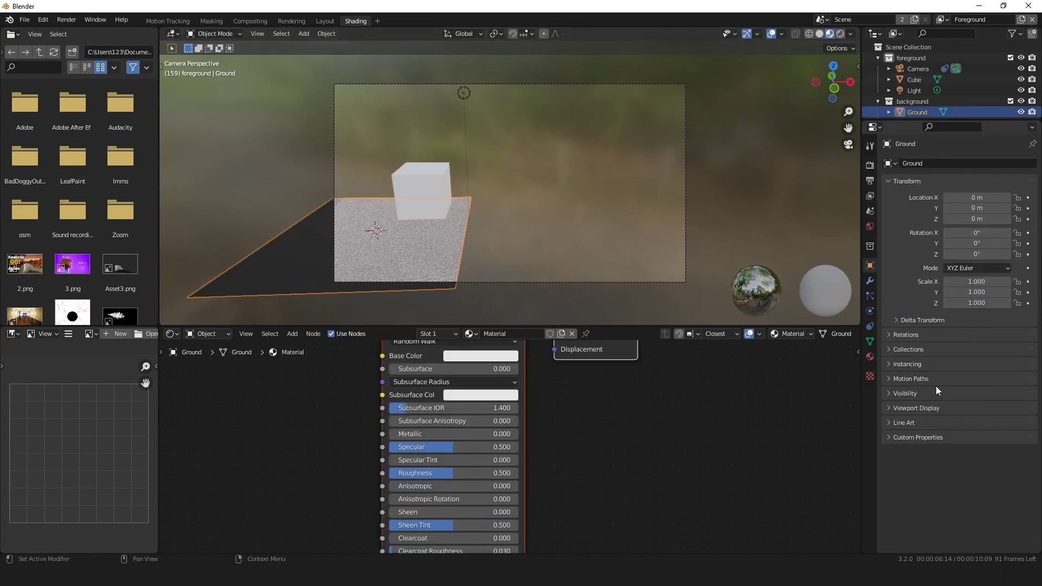
pyautogui.click(913, 392)
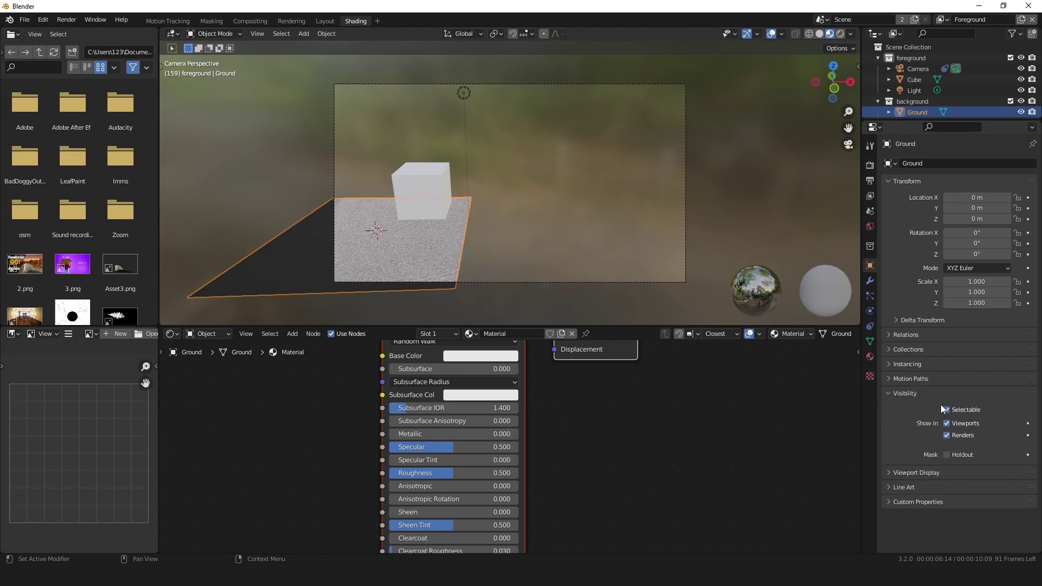
pyautogui.click(958, 456)
# Delete the Ground plane and add a new plane scaled to 4.927
pyautogui.press('Delete')
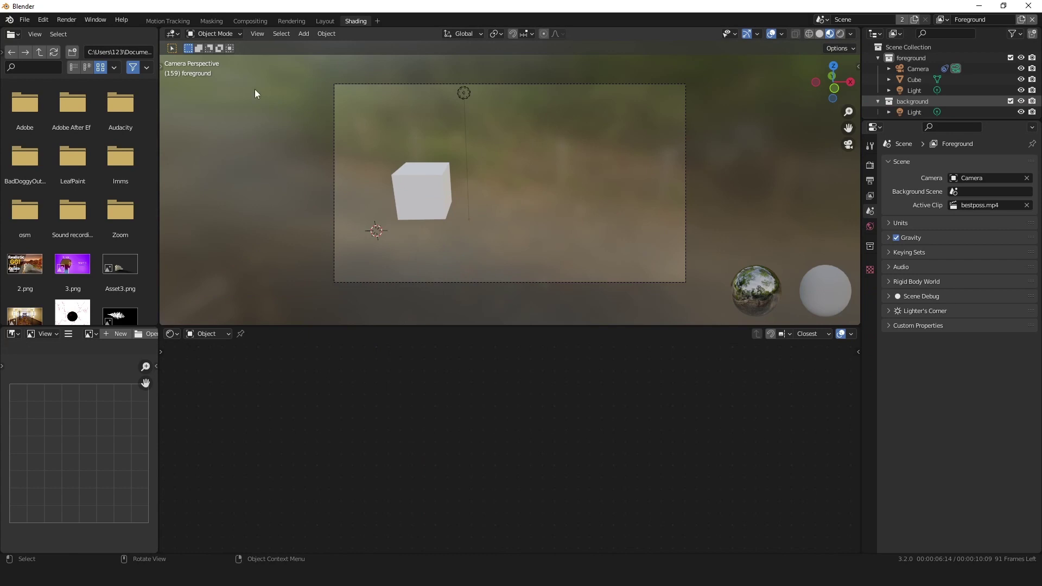
pyautogui.click(303, 34)
pyautogui.moveTo(321, 47)
pyautogui.click(392, 46)
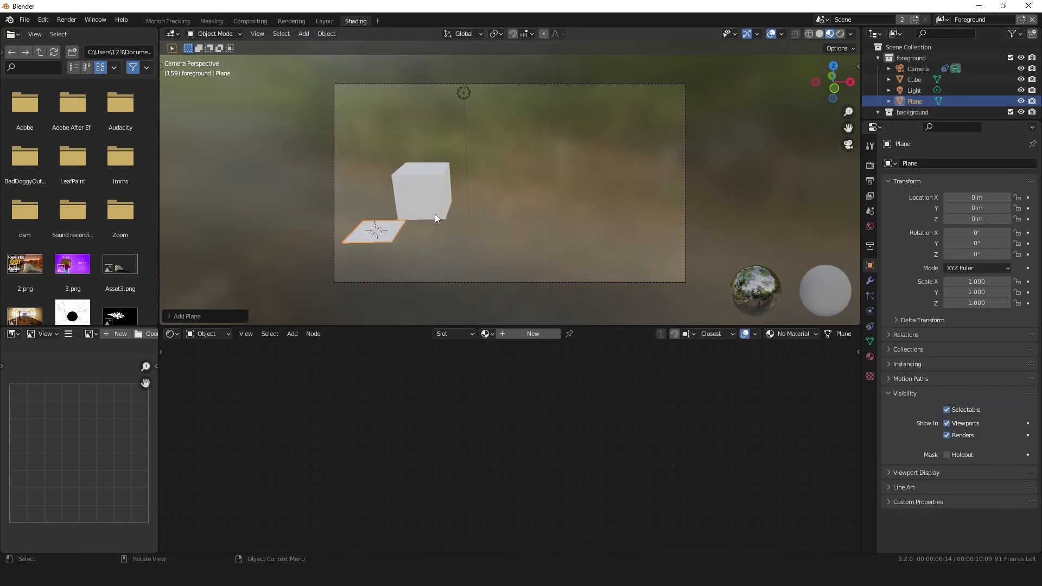
pyautogui.press('s')
pyautogui.click(647, 209)
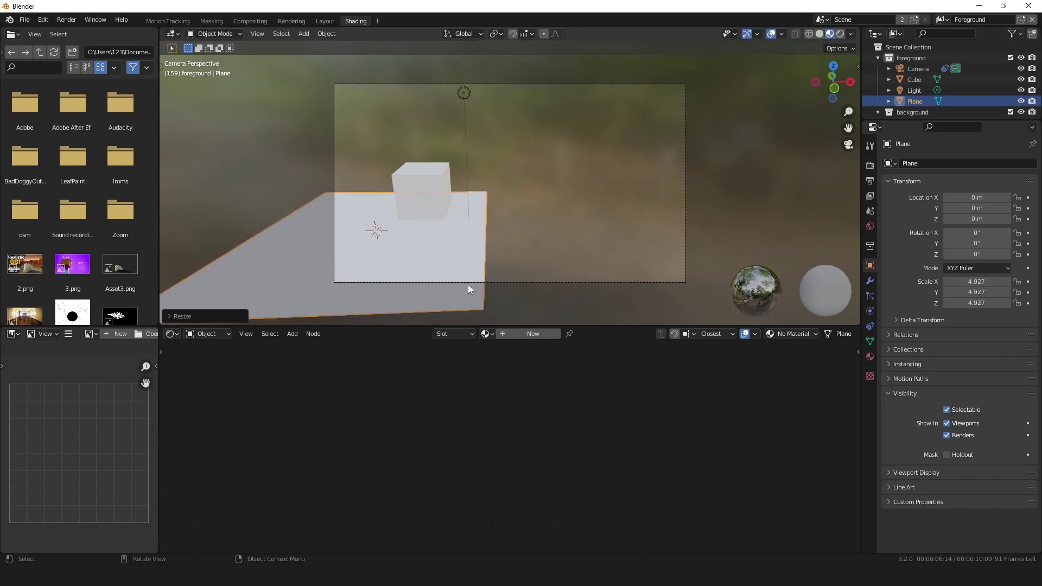
# Move the plane along X to 1.9389 m and give it new Material.001
pyautogui.press('g')
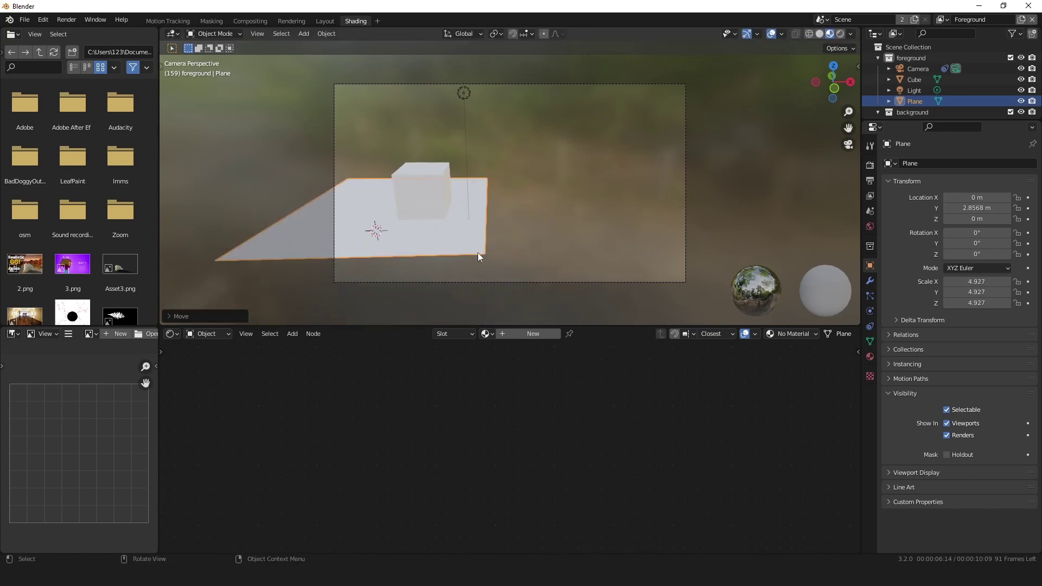
pyautogui.press('x')
pyautogui.click(506, 244)
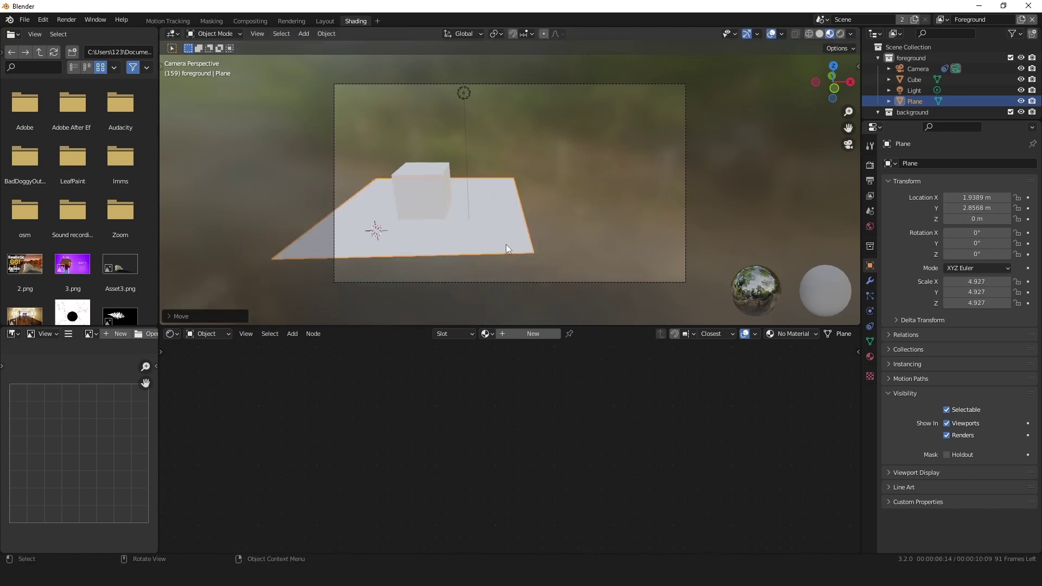
pyautogui.click(527, 333)
pyautogui.click(704, 332)
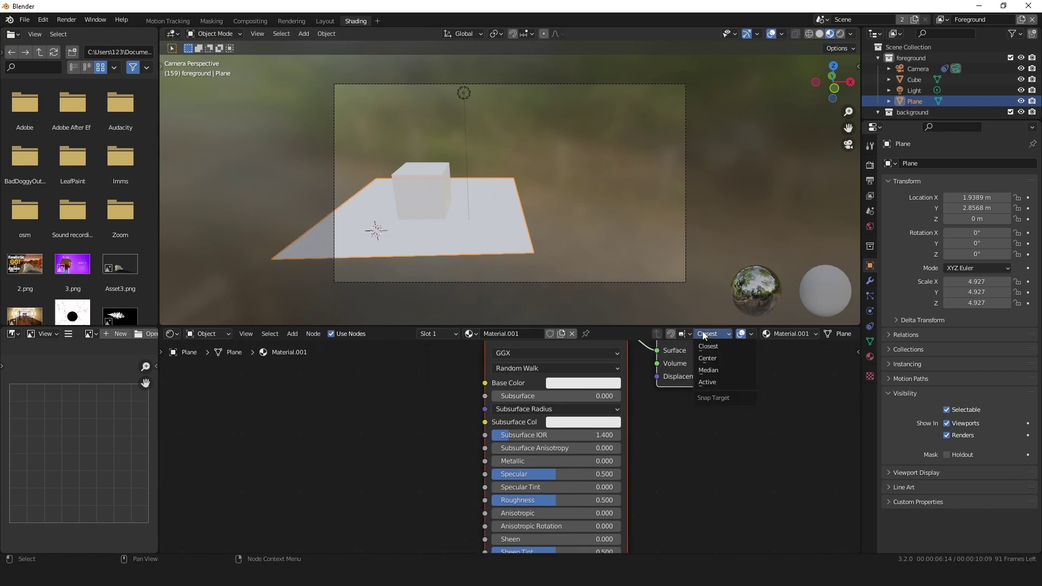
pyautogui.scroll(-5, 447, 470)
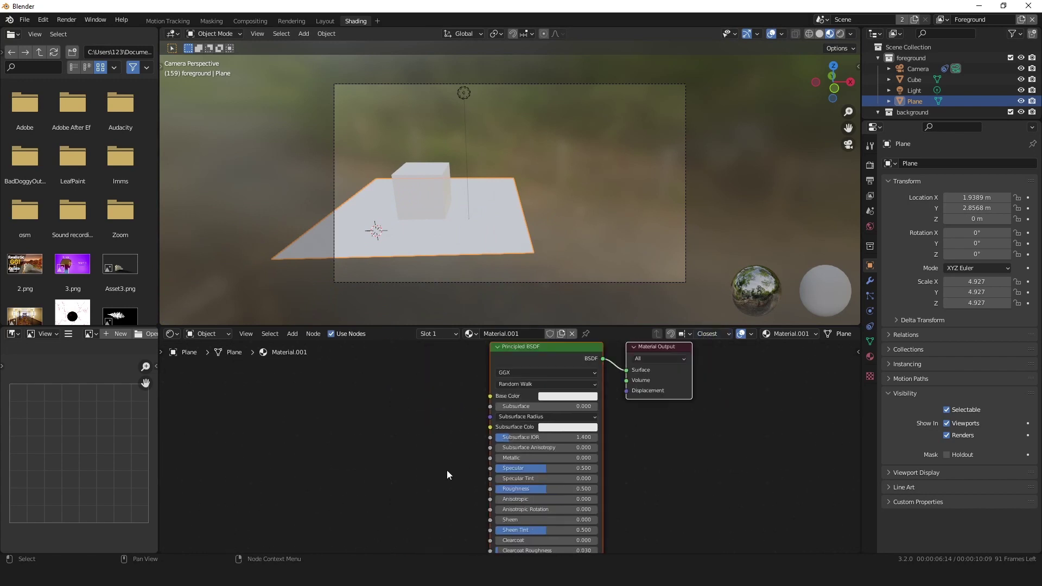
# Add an Ambient Occlusion node and link it to the Principled BSDF's Alpha
pyautogui.click(292, 333)
pyautogui.moveTo(312, 362)
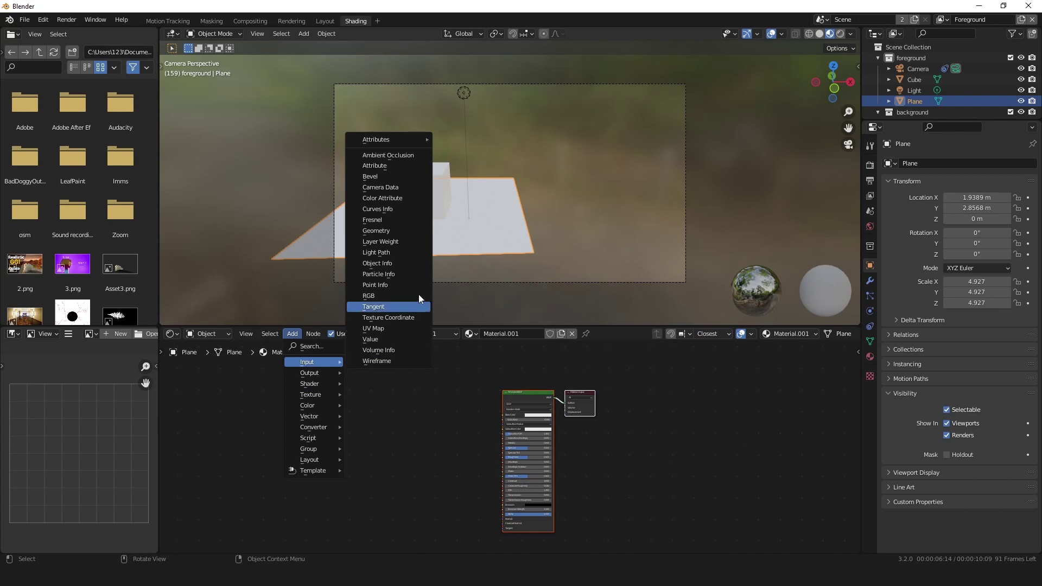
pyautogui.click(388, 155)
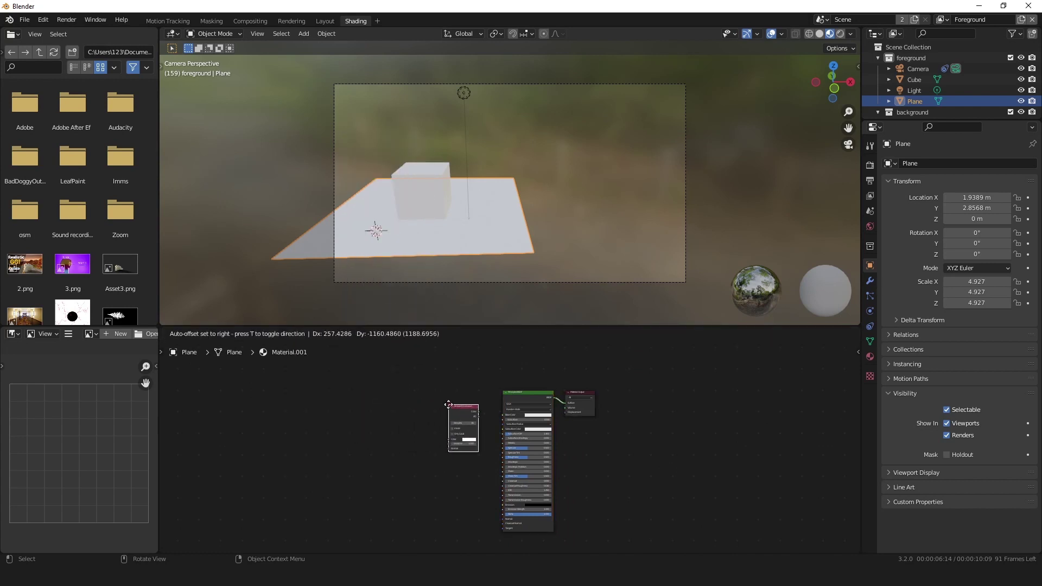
pyautogui.click(448, 404)
pyautogui.moveTo(480, 411); pyautogui.dragTo(506, 513)
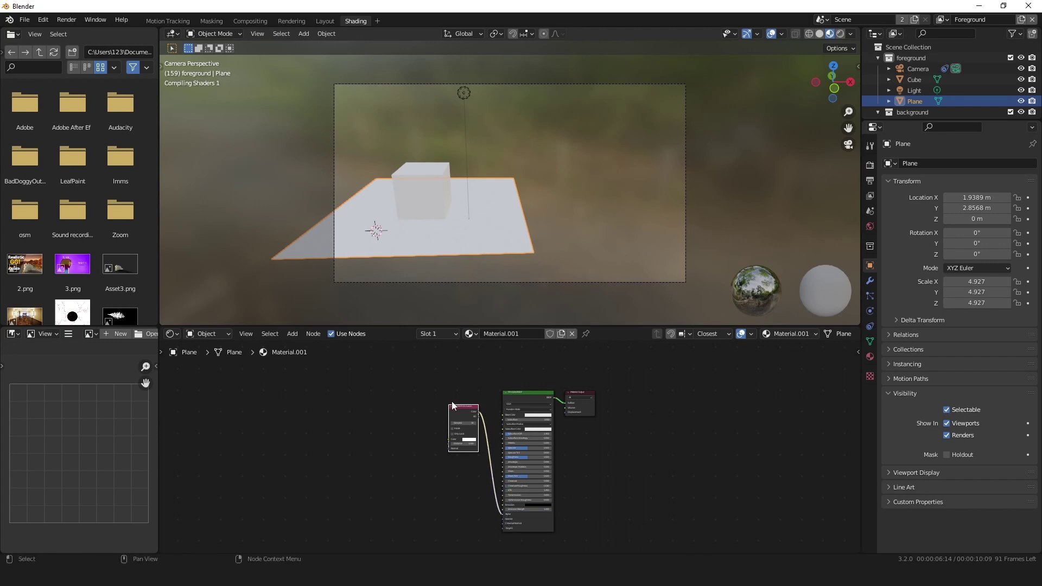
# Set the material's Blend Mode to Alpha Blend and Shadow Mode to Alpha Clip
pyautogui.click(869, 357)
pyautogui.scroll(-10, 993, 531)
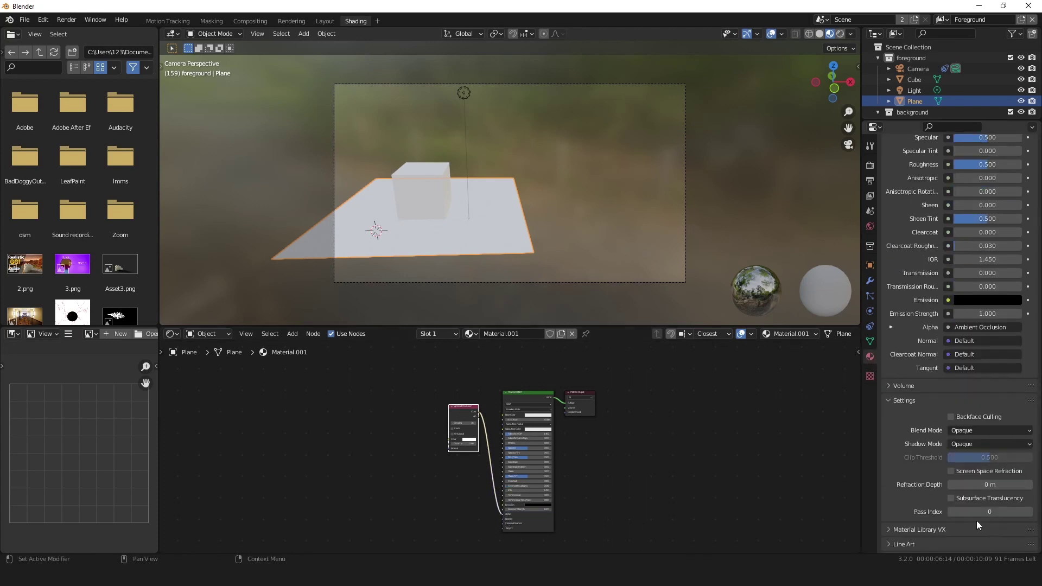
pyautogui.click(971, 430)
pyautogui.click(971, 479)
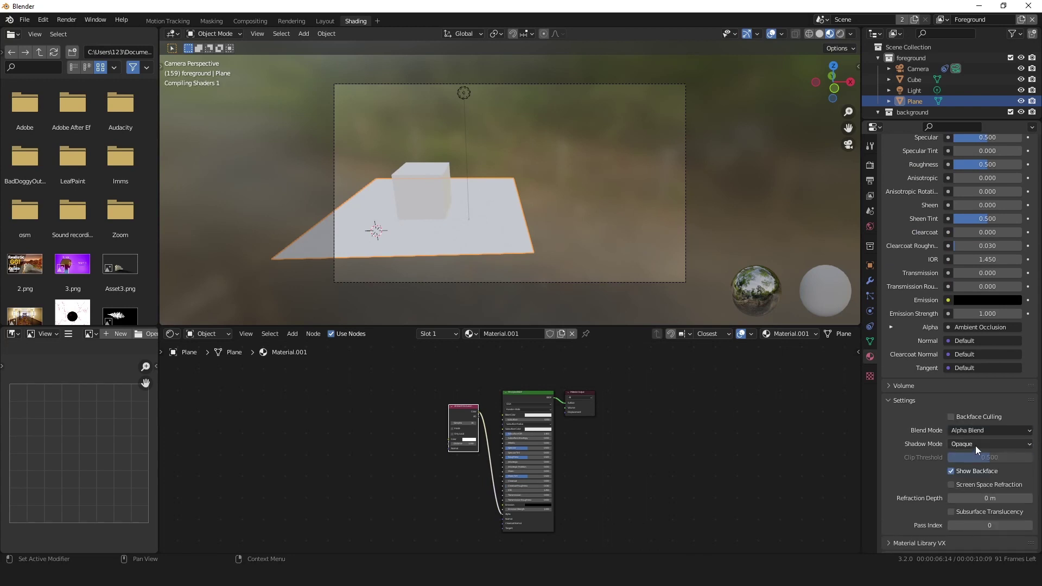
pyautogui.click(975, 445)
pyautogui.click(971, 480)
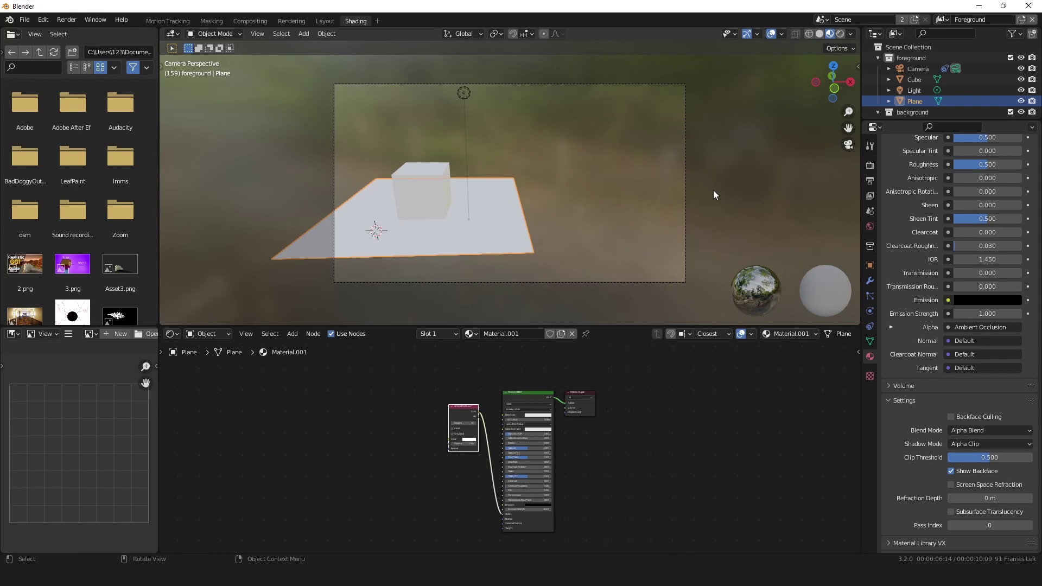
# Reposition the Ambient Occlusion node down-left in the node graph
pyautogui.scroll(3, 524, 473)
pyautogui.moveTo(524, 473); pyautogui.dragTo(521, 338, button='middle')
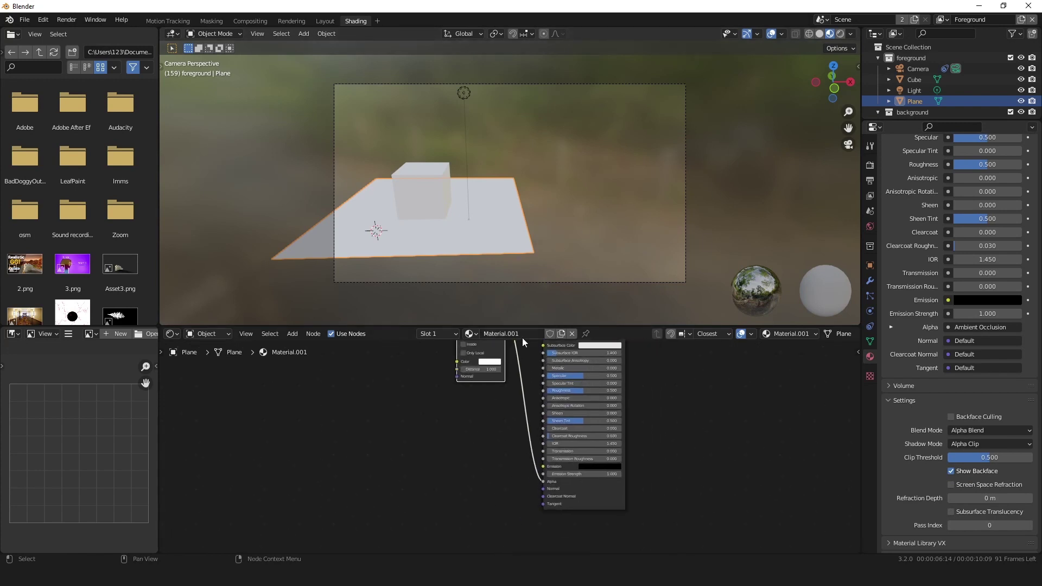
pyautogui.scroll(-1, 489, 427)
pyautogui.moveTo(487, 375); pyautogui.dragTo(453, 431)
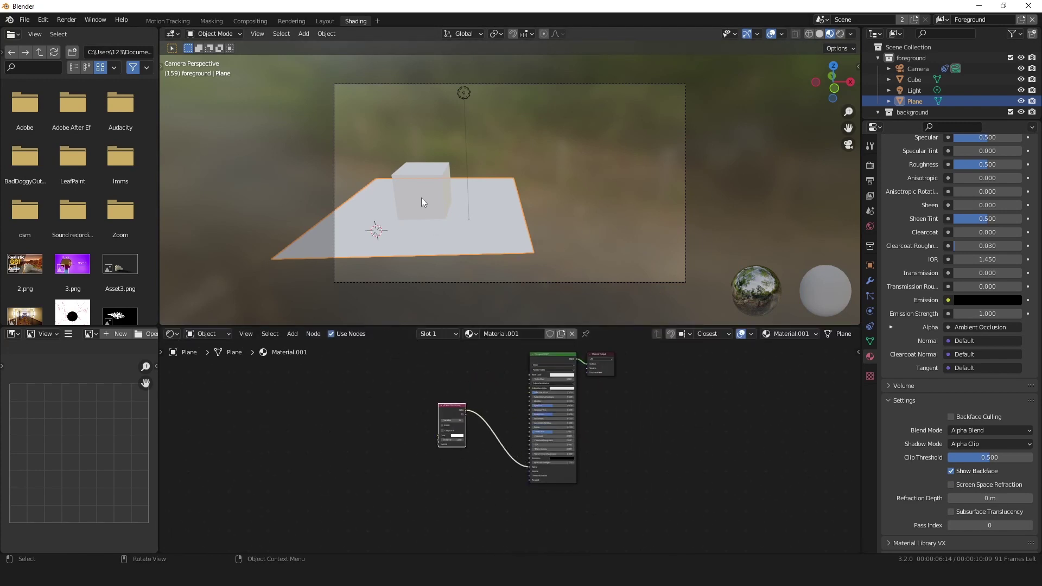
# Lower the cube onto the plane and look at it up close
pyautogui.click(421, 199)
pyautogui.press('g')
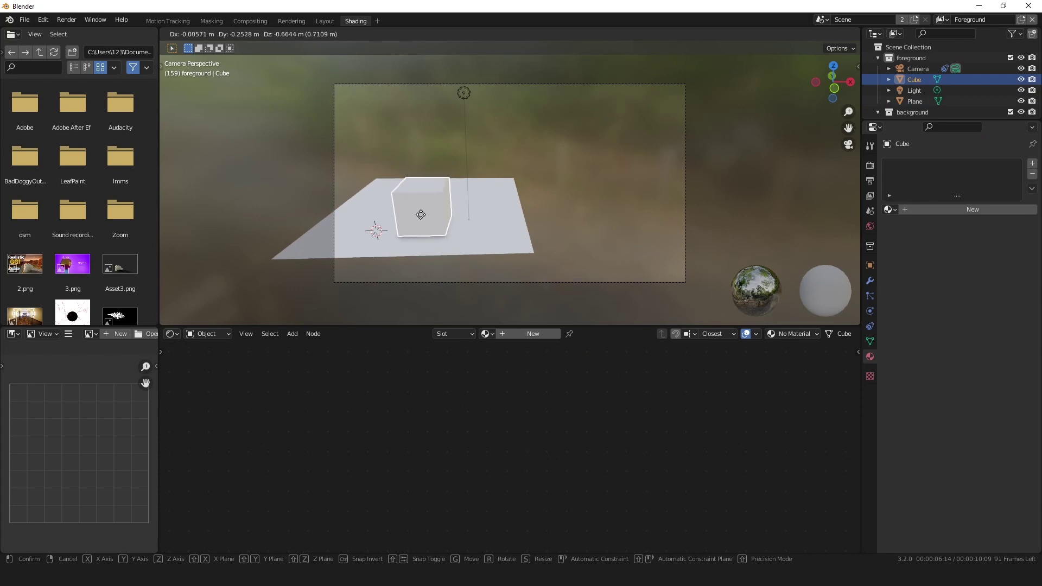
pyautogui.click(423, 213)
pyautogui.moveTo(787, 234); pyautogui.dragTo(484, 364, button='middle')
pyautogui.scroll(5, 749, 218)
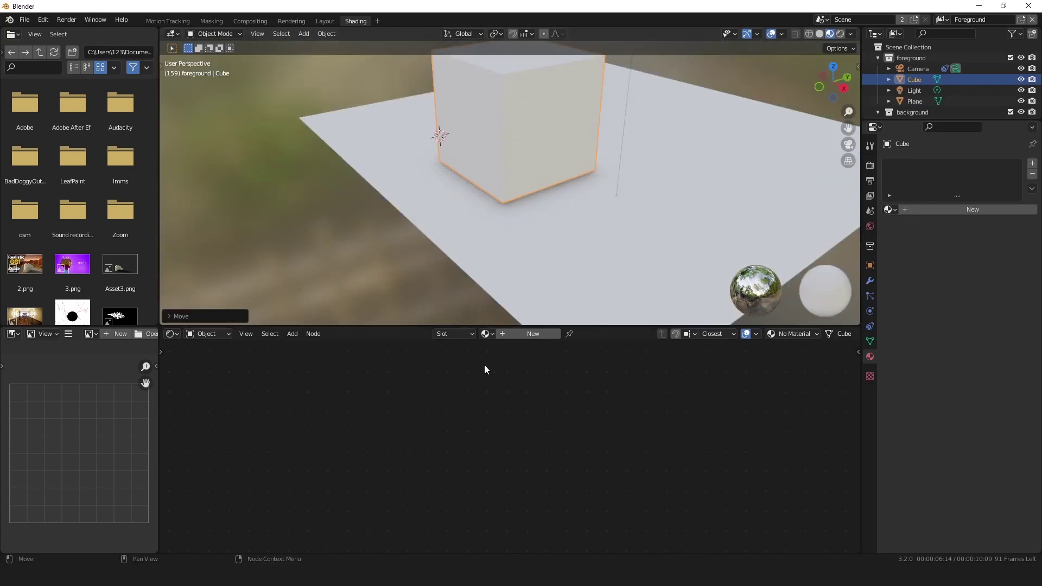
# Insert a ColorRamp node onto the Ambient Occlusion to Alpha link
pyautogui.click(604, 248)
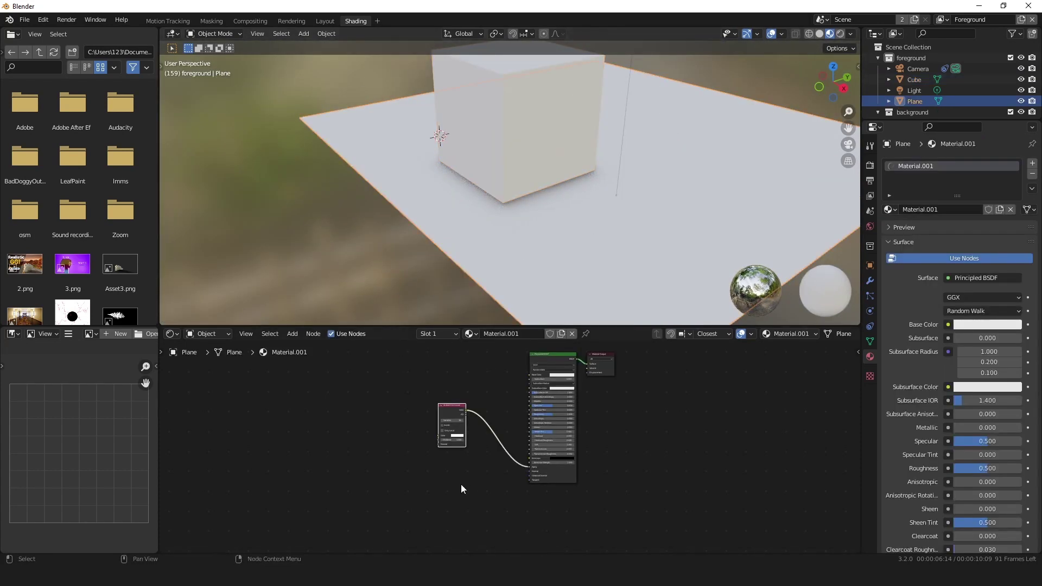
pyautogui.click(313, 333)
pyautogui.moveTo(293, 333)
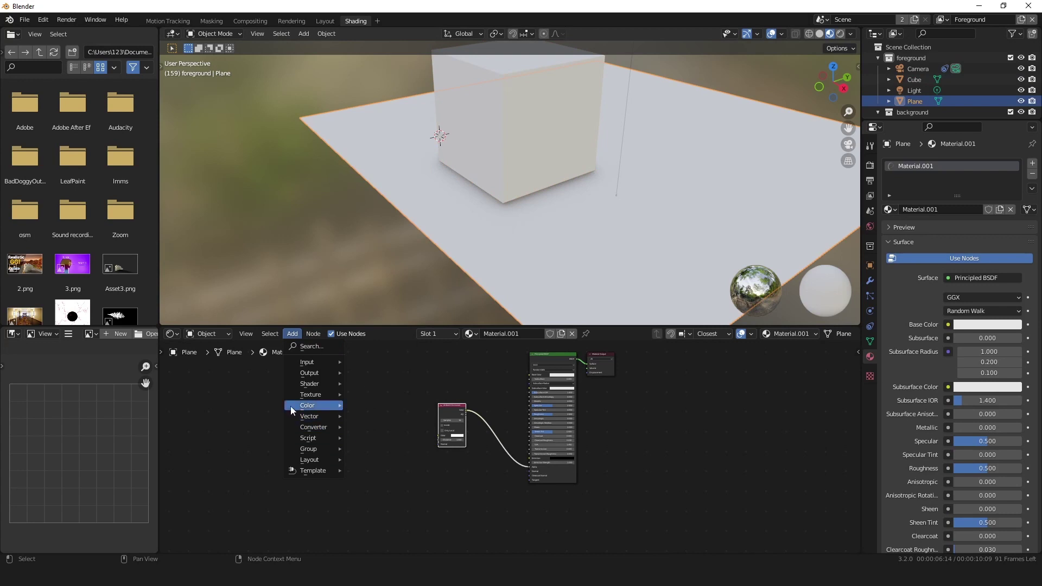
pyautogui.moveTo(315, 427)
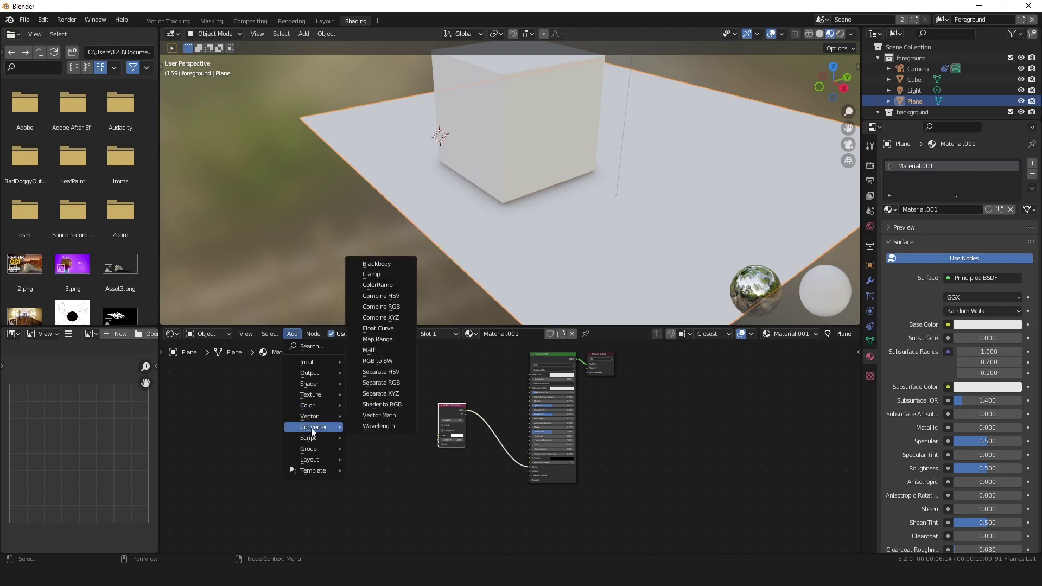
pyautogui.click(378, 288)
pyautogui.click(497, 432)
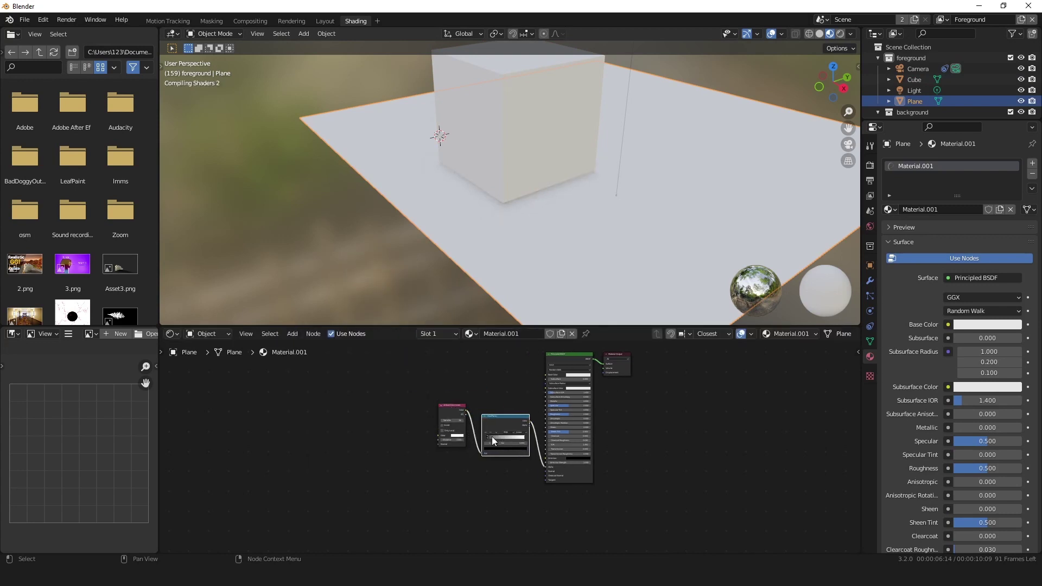
# Slide the ColorRamp's black stop right and reposition the ColorRamp node
pyautogui.moveTo(491, 436); pyautogui.dragTo(539, 441)
pyautogui.click(524, 440)
pyautogui.press('g')
pyautogui.click(501, 444)
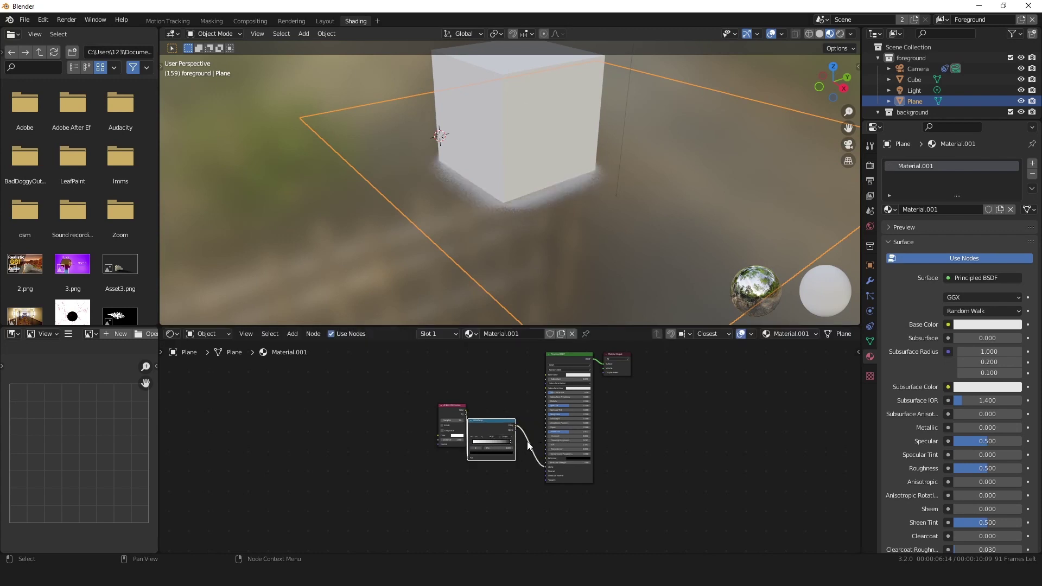
# Set the plane's Base Color to black
pyautogui.click(579, 375)
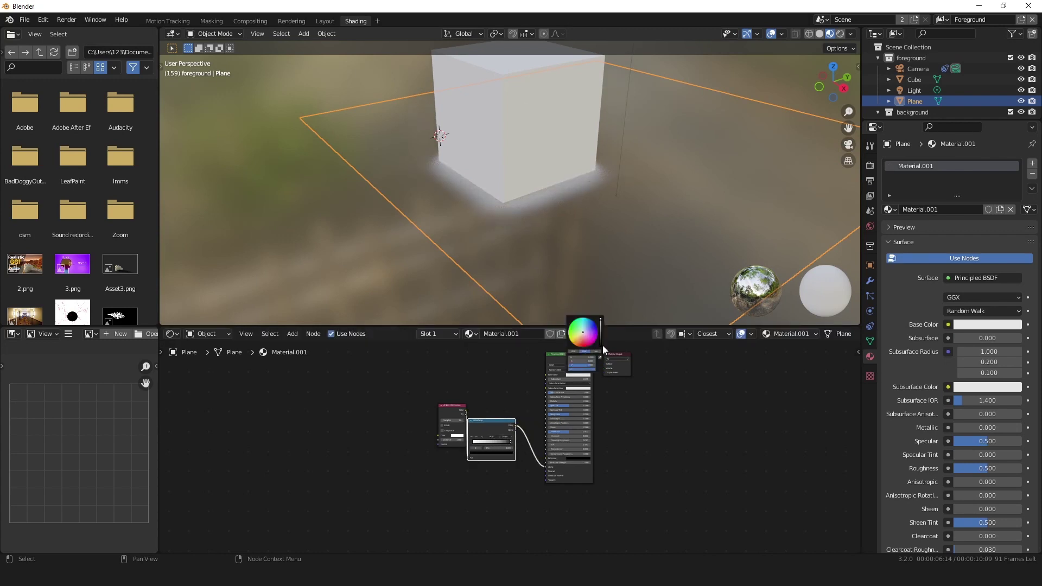
pyautogui.moveTo(601, 341); pyautogui.dragTo(601, 347)
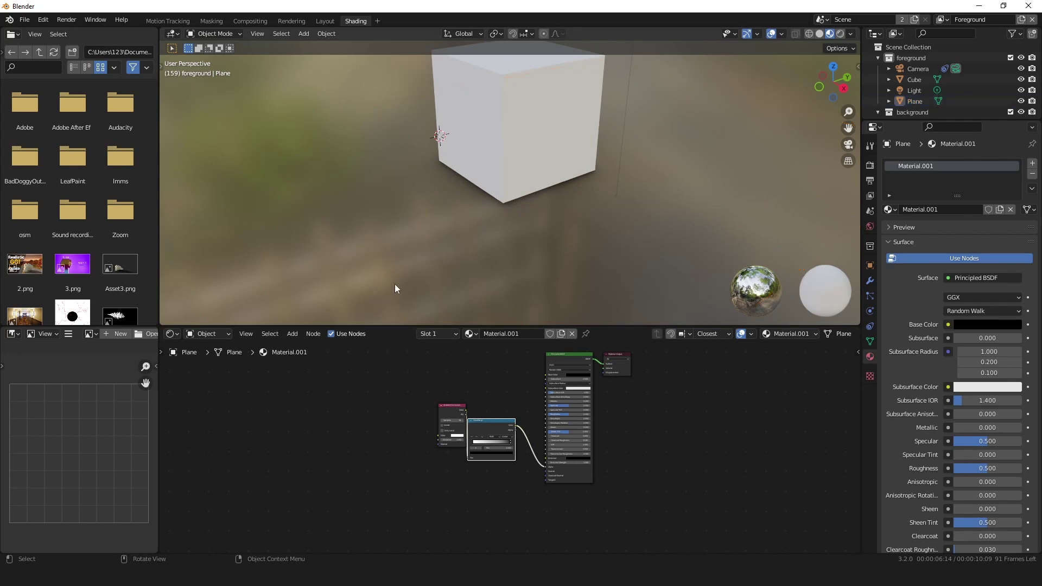
pyautogui.moveTo(395, 284); pyautogui.dragTo(168, 21, button='middle')
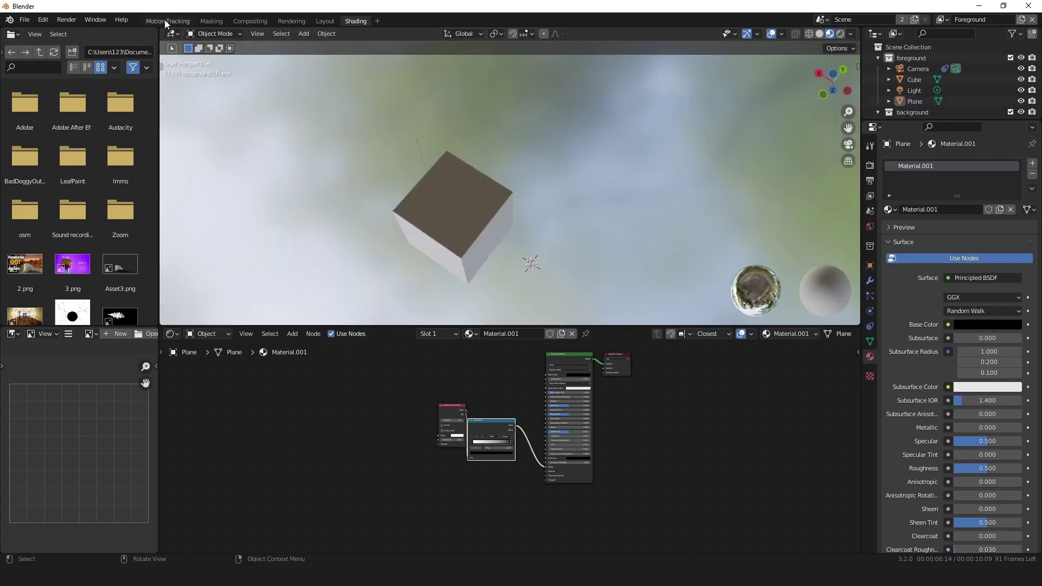
# In the Layout workspace, move the cube to the middle of the parking lot
pyautogui.click(331, 21)
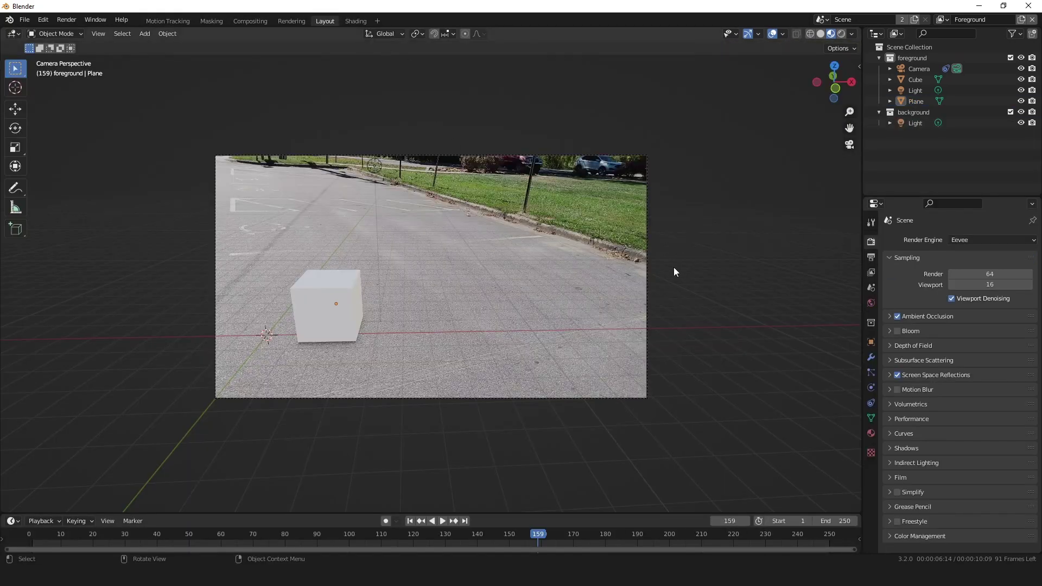
pyautogui.click(773, 34)
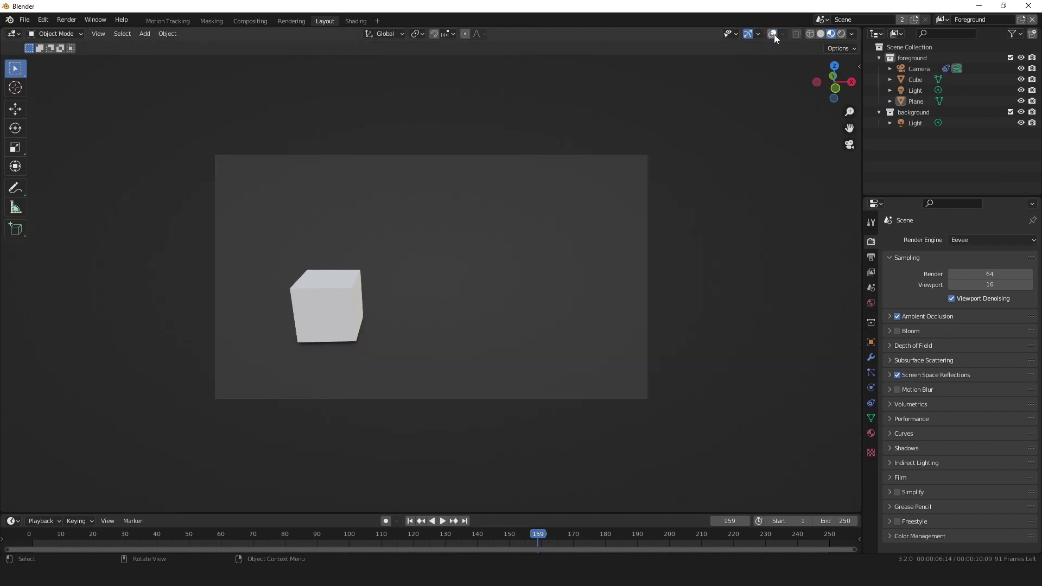
pyautogui.click(774, 33)
pyautogui.click(310, 278)
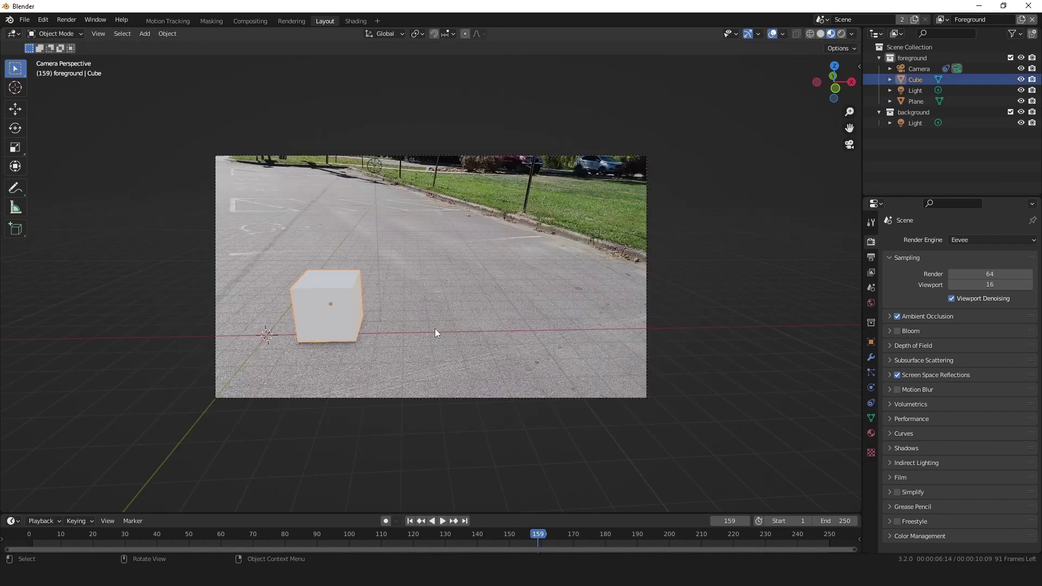
pyautogui.press('g')
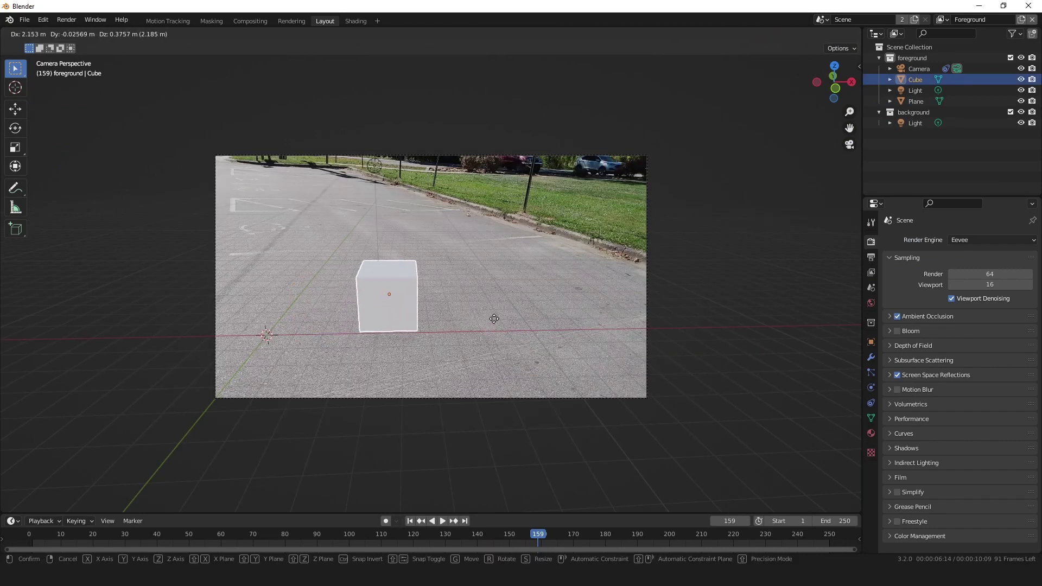
pyautogui.click(494, 327)
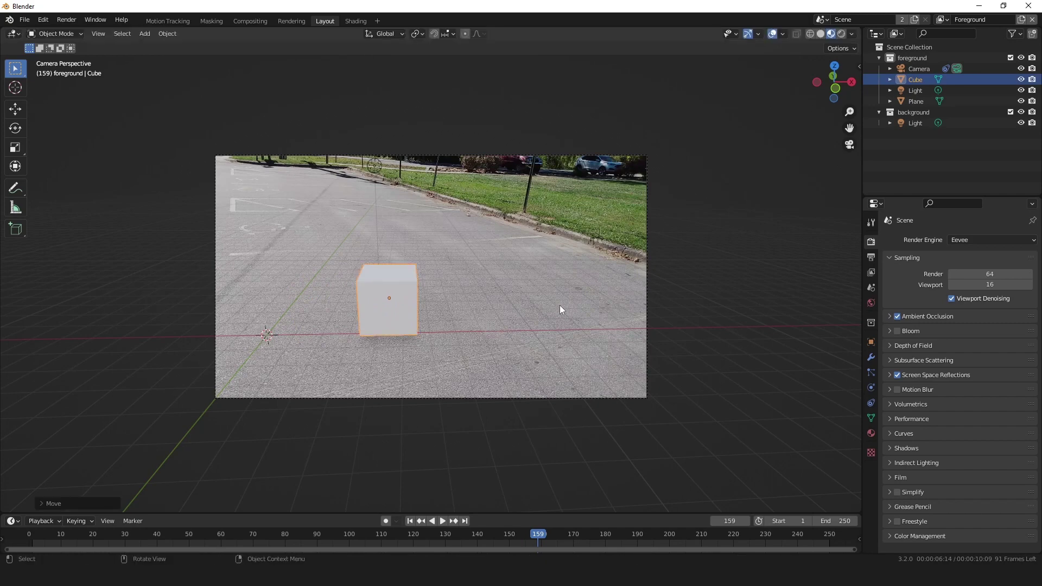
# Delete the cube from the scene
pyautogui.click(772, 159)
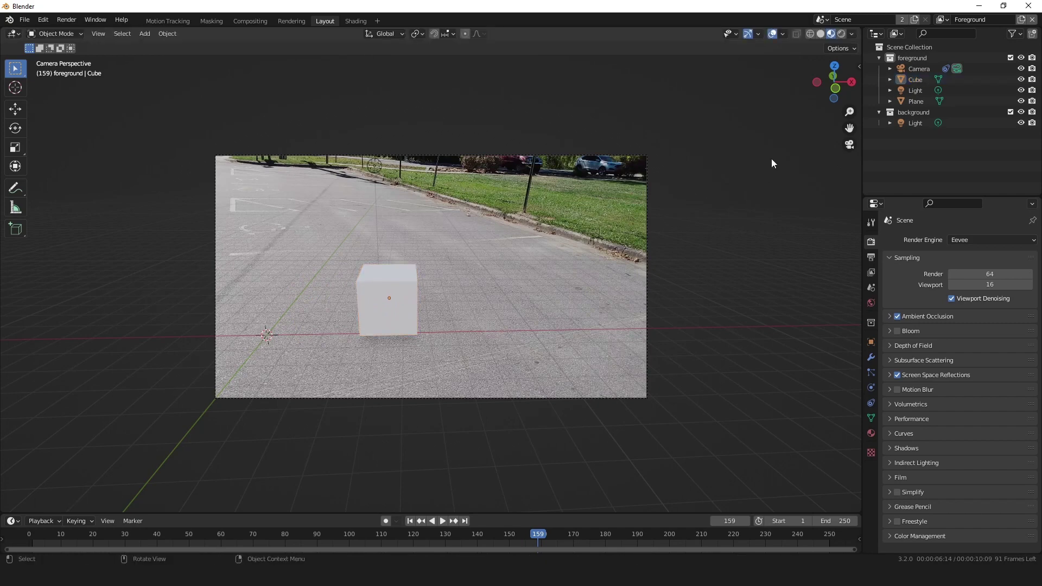
pyautogui.click(417, 302)
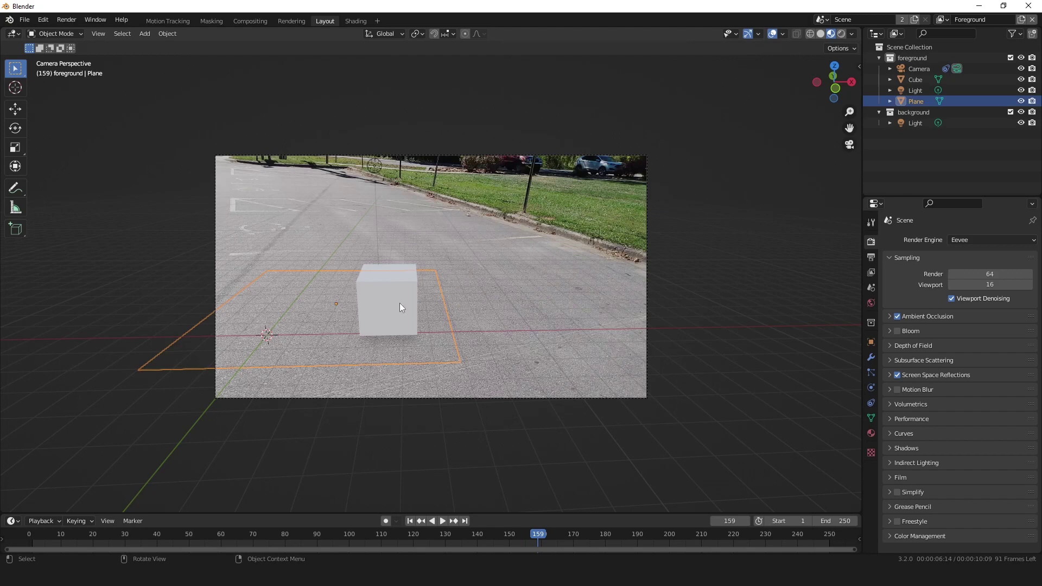
pyautogui.click(399, 303)
pyautogui.press('Delete')
# Add an Ico Sphere with 5 subdivisions and shade it smooth
pyautogui.click(138, 34)
pyautogui.moveTo(187, 44)
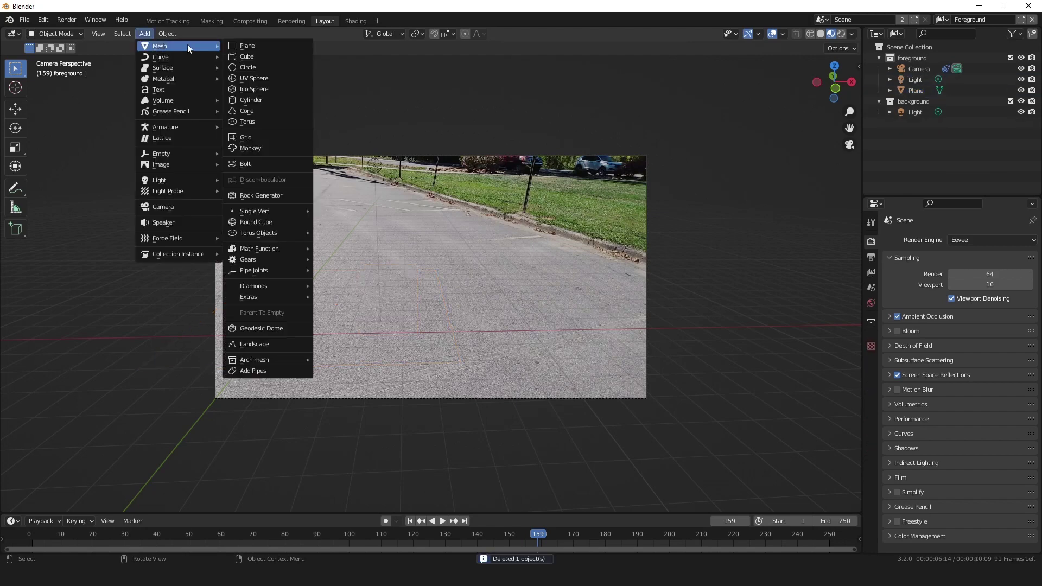
pyautogui.click(256, 90)
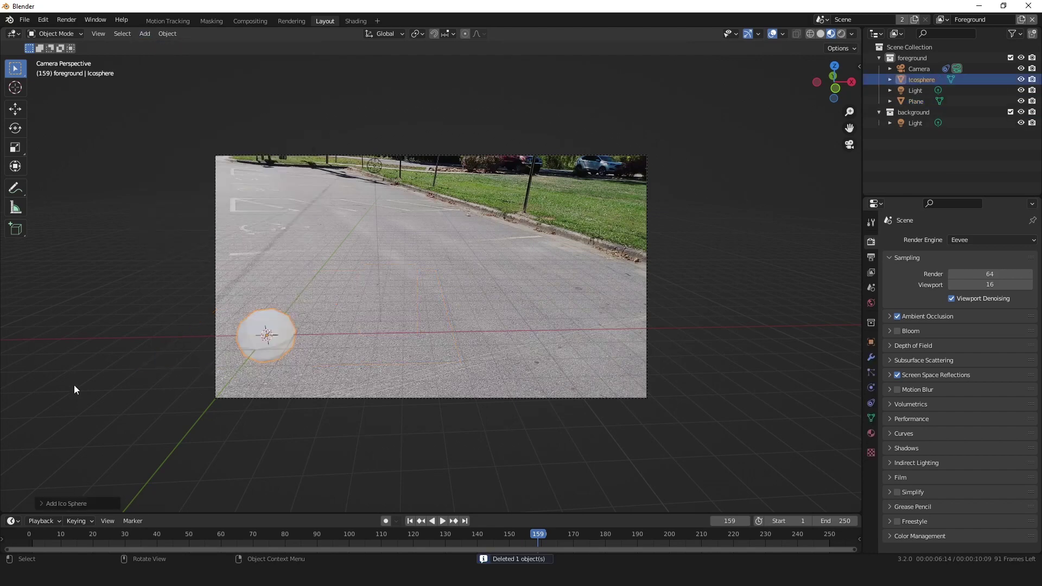
pyautogui.click(76, 504)
pyautogui.moveTo(139, 400); pyautogui.dragTo(174, 399)
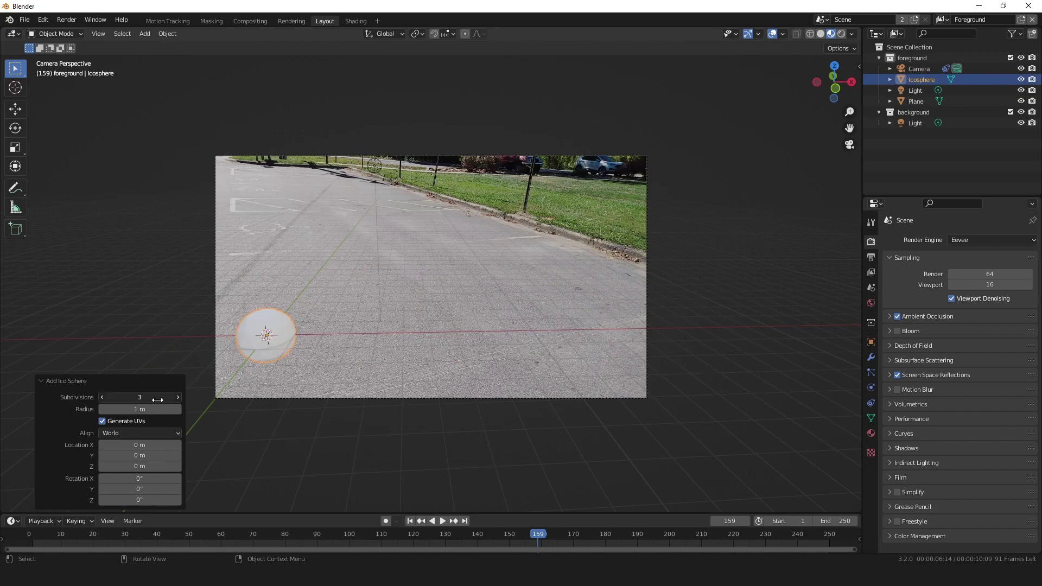
pyautogui.rightClick(353, 331)
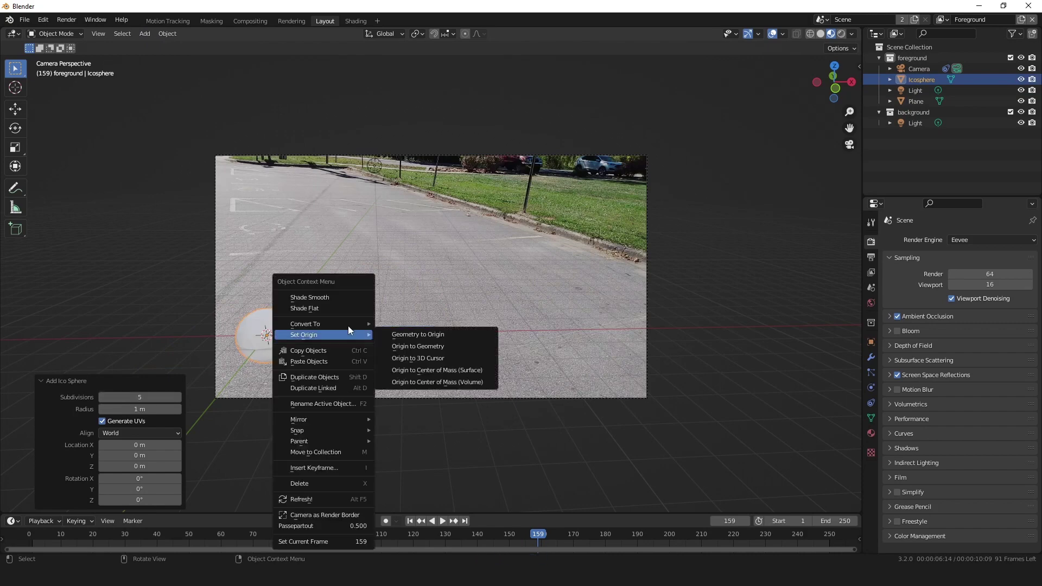
pyautogui.click(334, 304)
# Place the sphere on the parking-lot pavement and play the animation to check
pyautogui.press('g')
pyautogui.click(426, 333)
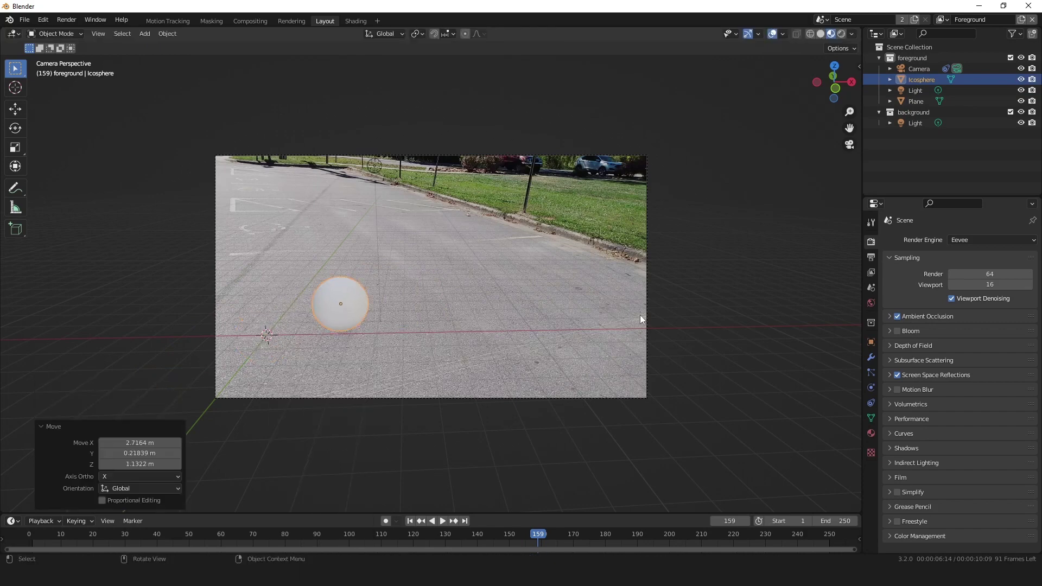
pyautogui.press('g')
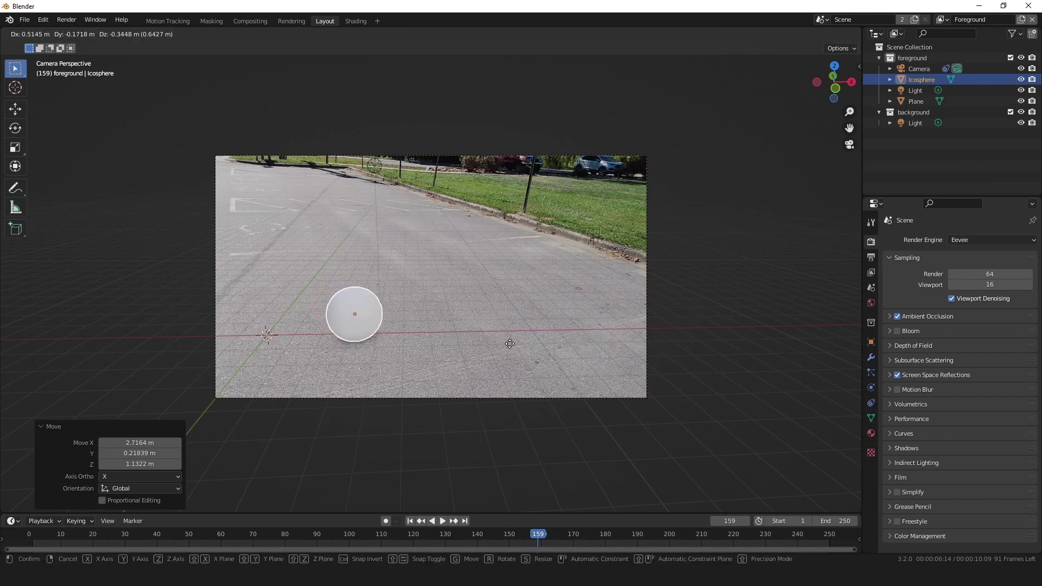
pyautogui.click(672, 266)
pyautogui.click(696, 254)
pyautogui.press('space')
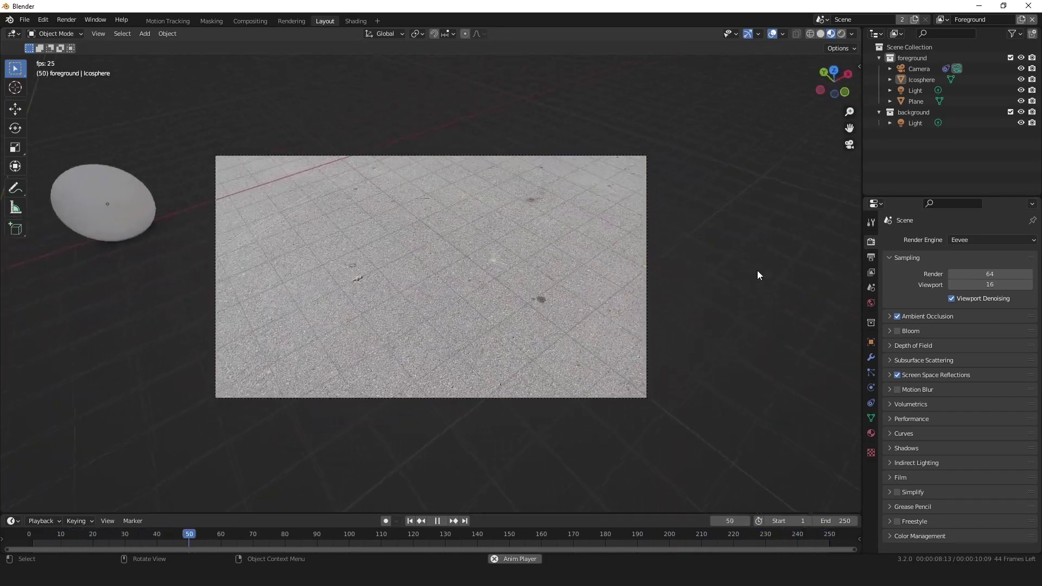
pyautogui.press('space')
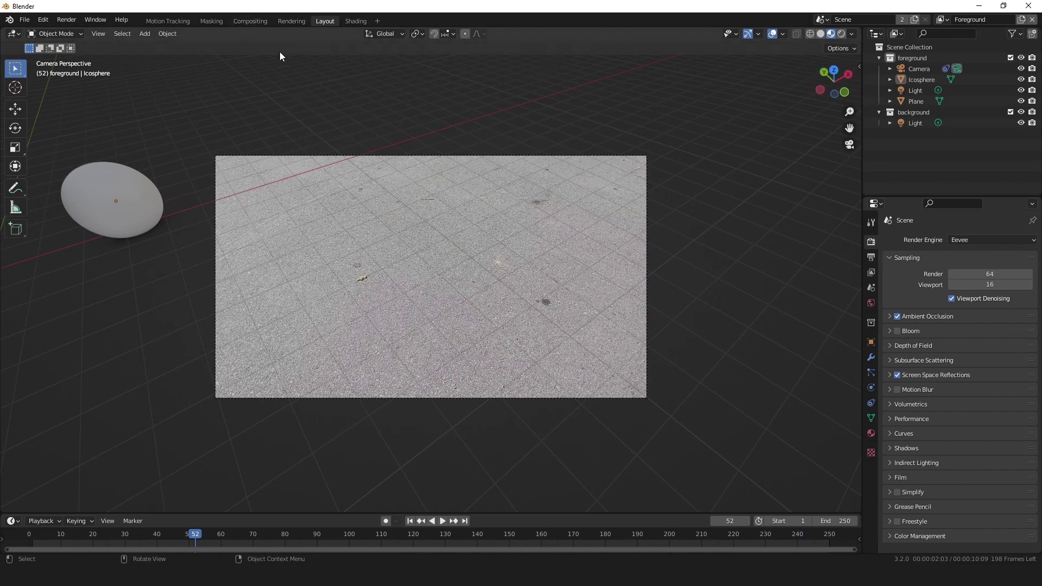
# Run Setup Tracking Scene in Motion Tracking and view the generated compositing nodes
pyautogui.click(165, 18)
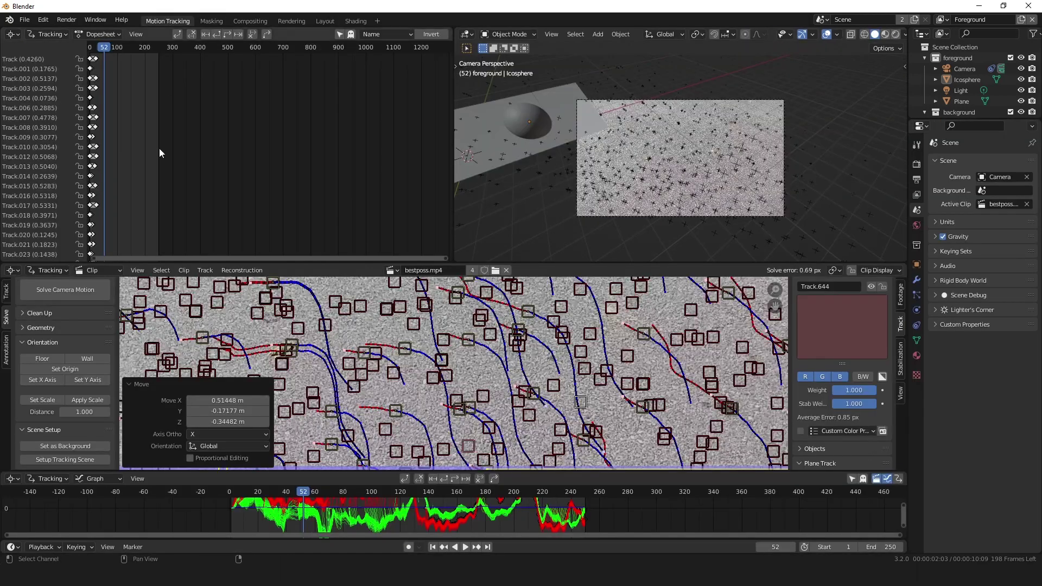
pyautogui.click(63, 459)
pyautogui.click(253, 21)
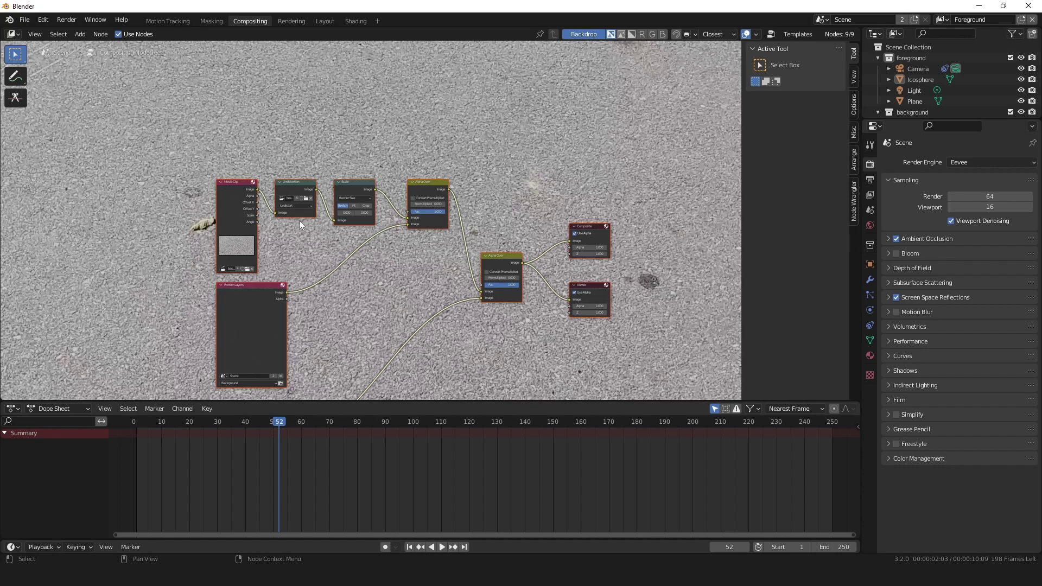
pyautogui.scroll(1, 299, 220)
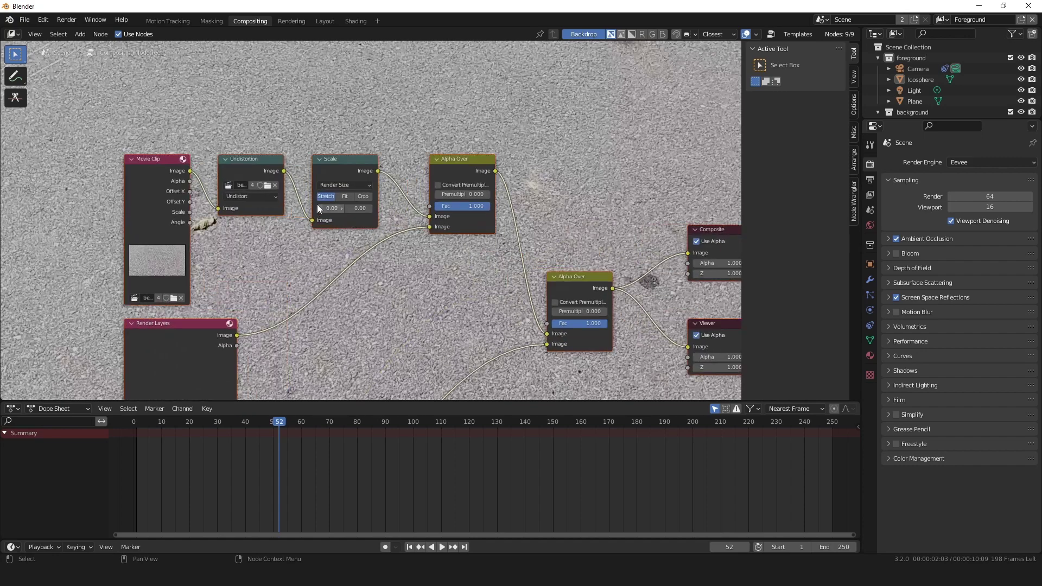
pyautogui.scroll(-1, 464, 213)
pyautogui.moveTo(461, 212); pyautogui.dragTo(472, 188, button='middle')
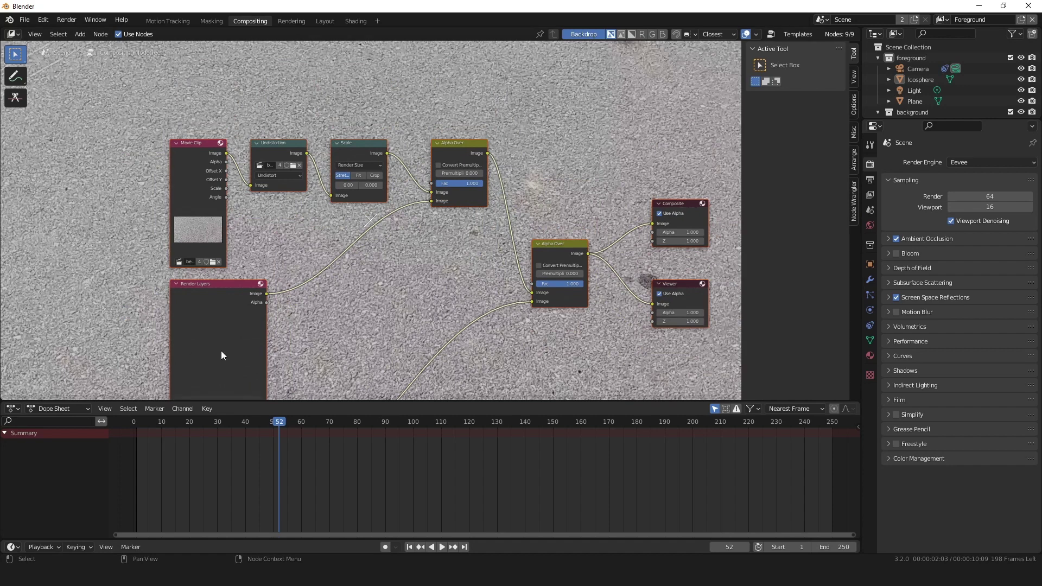
# Inspect the foreground, background and movie clip compositing node tree
pyautogui.scroll(-1, 268, 311)
pyautogui.scroll(-1, 471, 236)
pyautogui.scroll(-1, 458, 278)
pyautogui.moveTo(458, 279); pyautogui.dragTo(458, 240, button='middle')
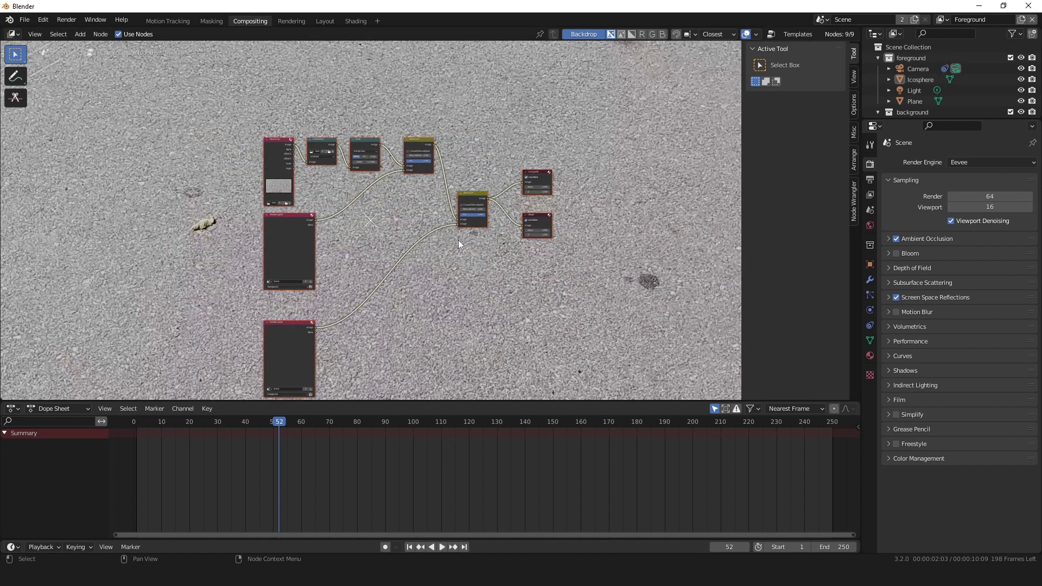
pyautogui.scroll(1, 535, 232)
pyautogui.scroll(2, 513, 256)
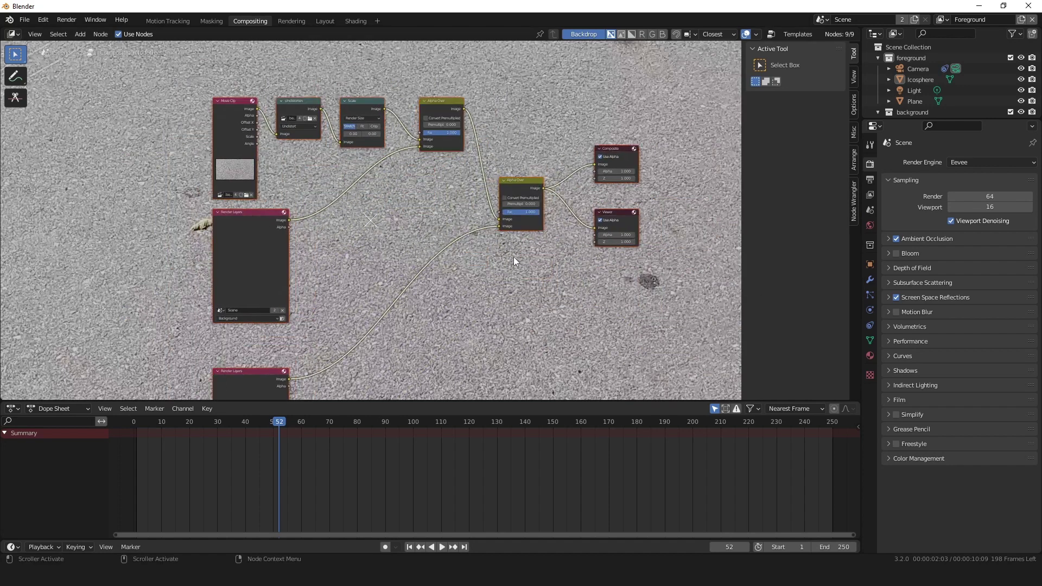
pyautogui.moveTo(480, 274); pyautogui.dragTo(532, 125, button='middle')
pyautogui.scroll(-2, 531, 124)
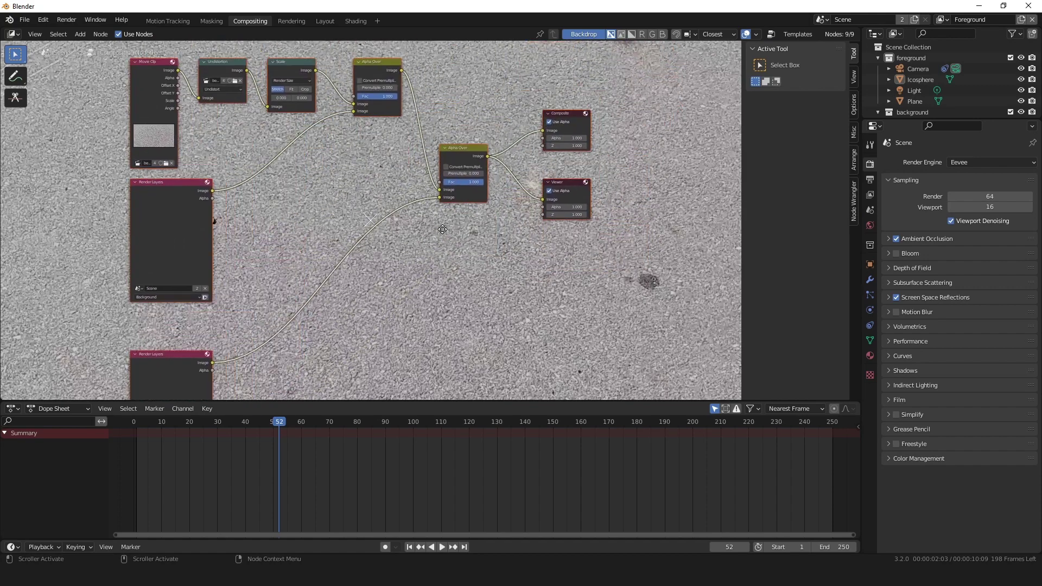
pyautogui.scroll(4, 406, 149)
pyautogui.moveTo(405, 149); pyautogui.dragTo(418, 198, button='middle')
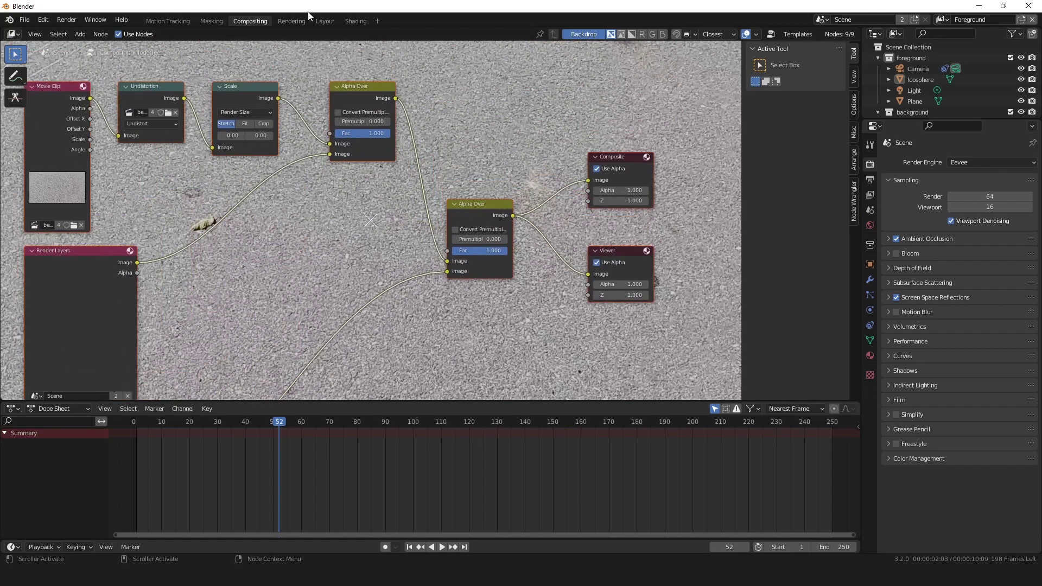
pyautogui.click(355, 21)
# Back in Layout, jump to frame 1, fit the camera view, and play the footage
pyautogui.moveTo(470, 255); pyautogui.dragTo(462, 233, button='middle')
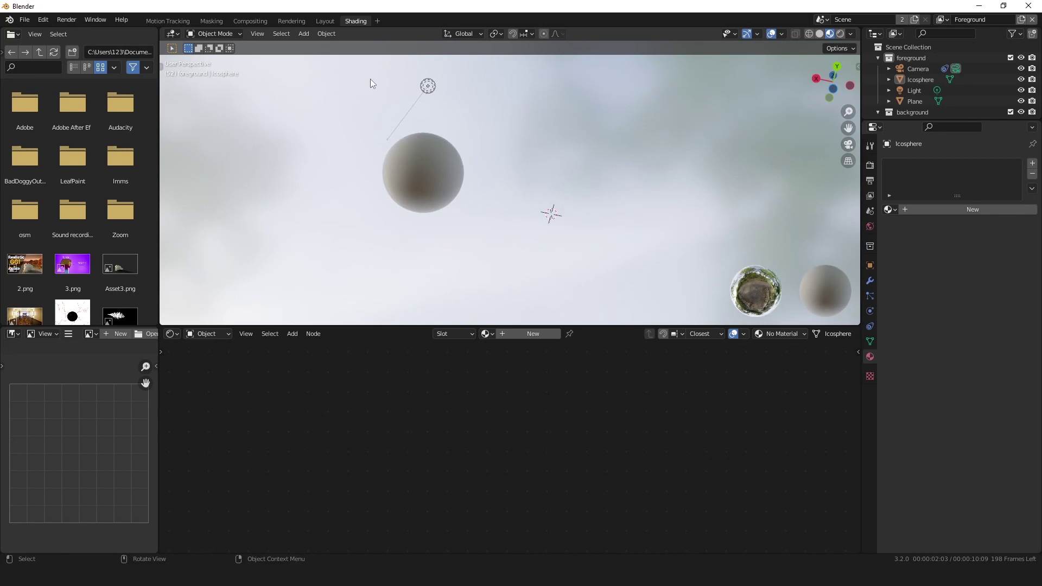
pyautogui.moveTo(348, 71); pyautogui.dragTo(612, 299, button='middle')
pyautogui.click(324, 21)
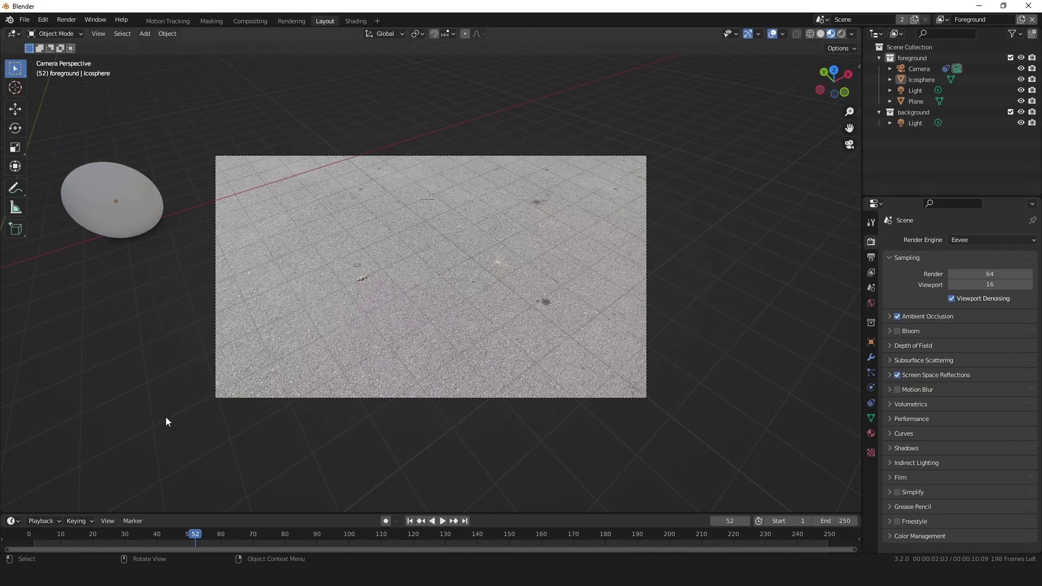
pyautogui.click(408, 520)
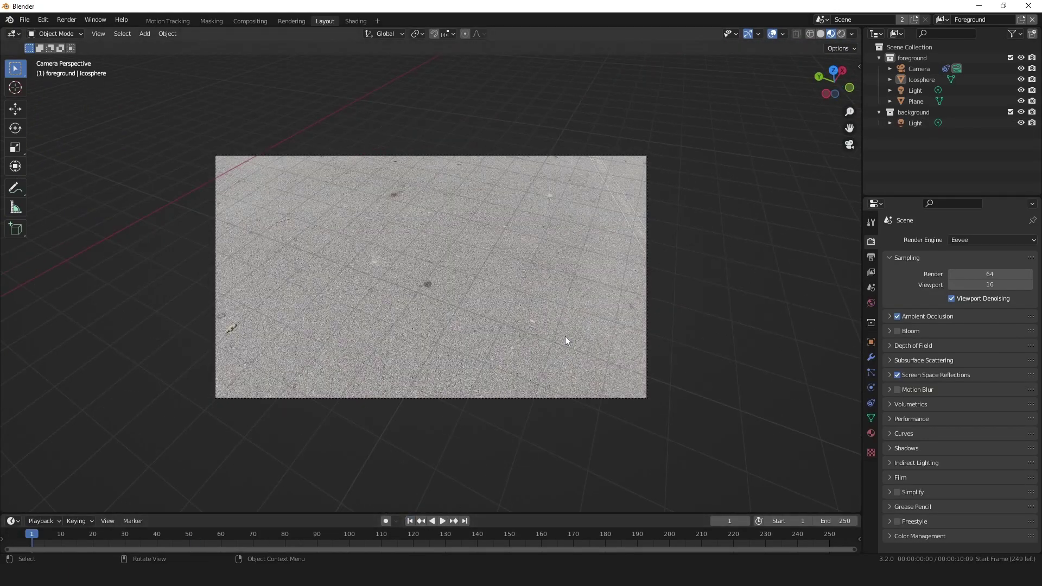
pyautogui.press('Home')
pyautogui.press('space')
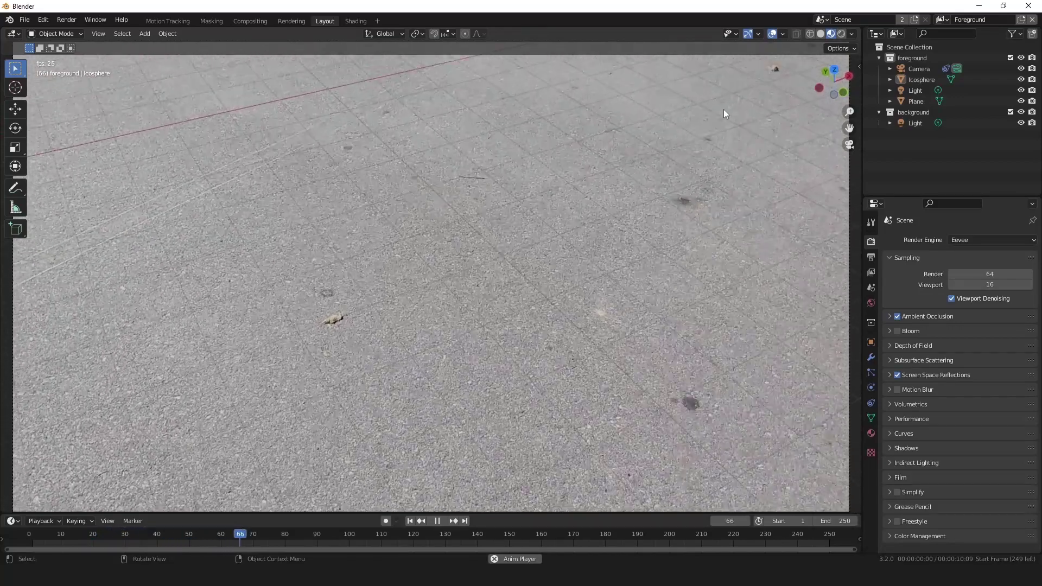
# Hide the Floor grid and X, Y, Z axis overlays, then play back to check
pyautogui.click(851, 33)
pyautogui.press('space')
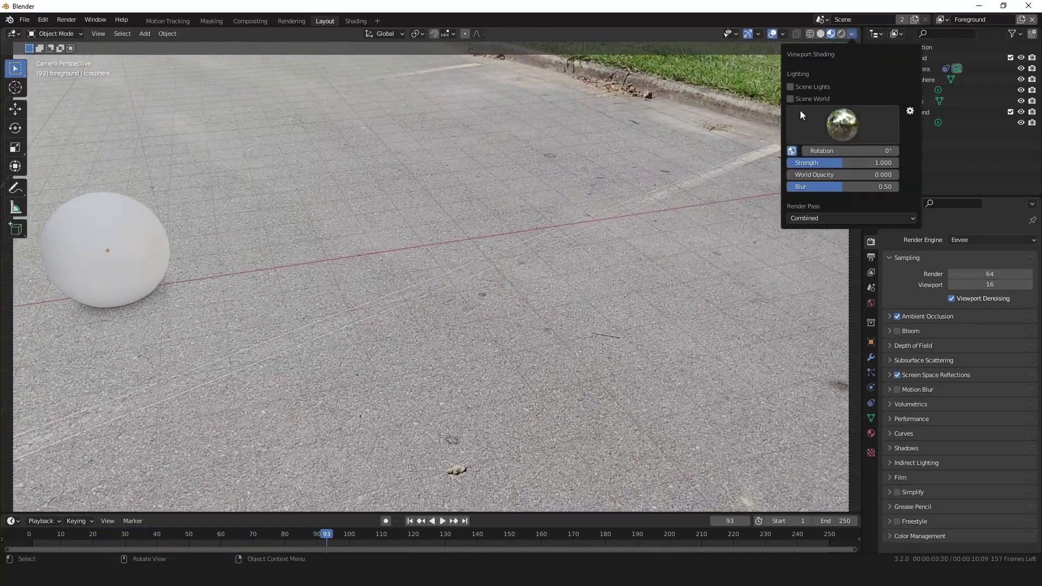
pyautogui.click(779, 35)
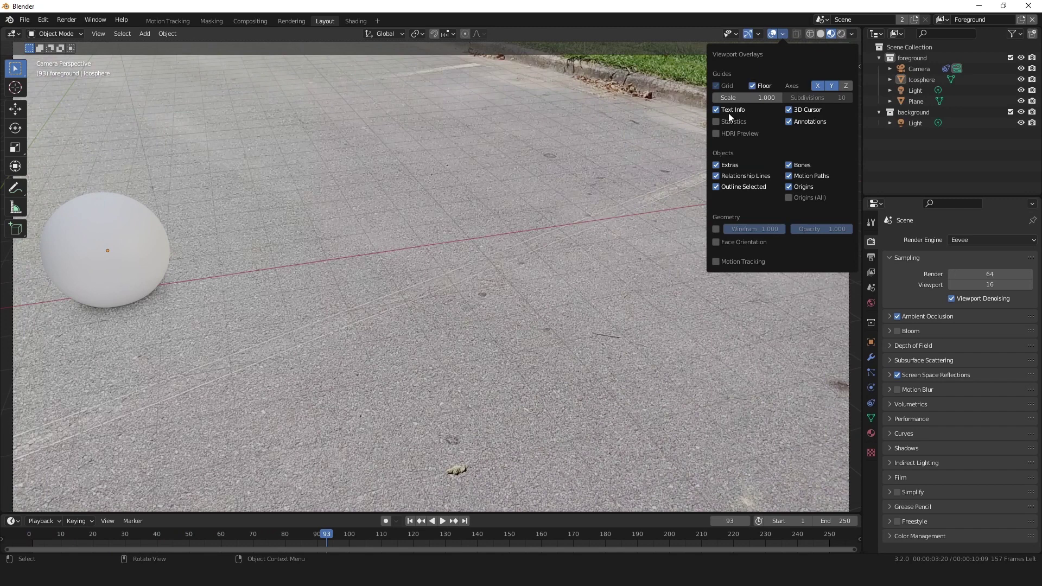
pyautogui.click(752, 86)
pyautogui.moveTo(817, 86); pyautogui.dragTo(828, 85)
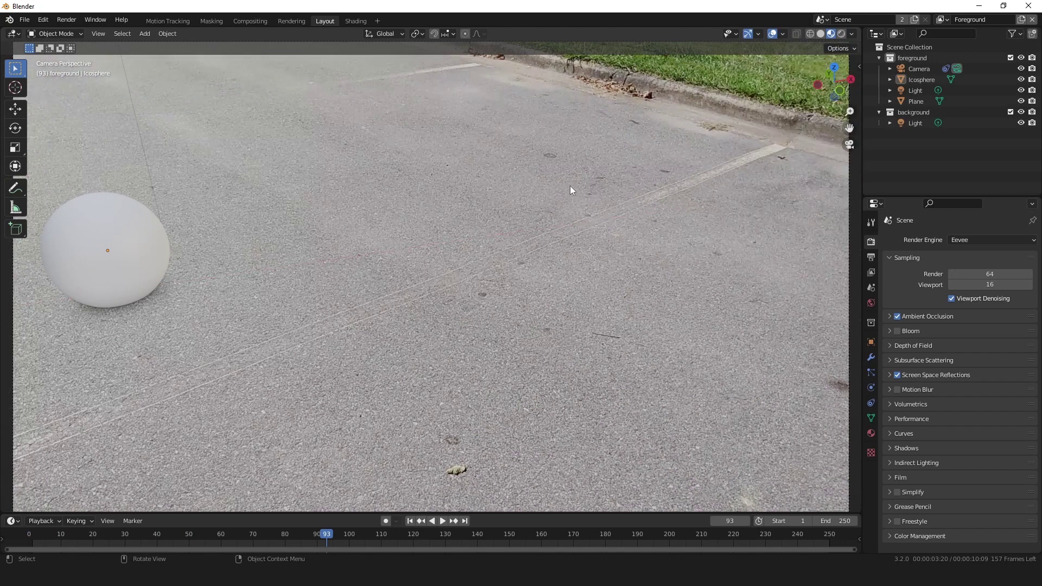
pyautogui.press('space')
# Hide the Extras overlay and stop playback at frame 157
pyautogui.click(783, 33)
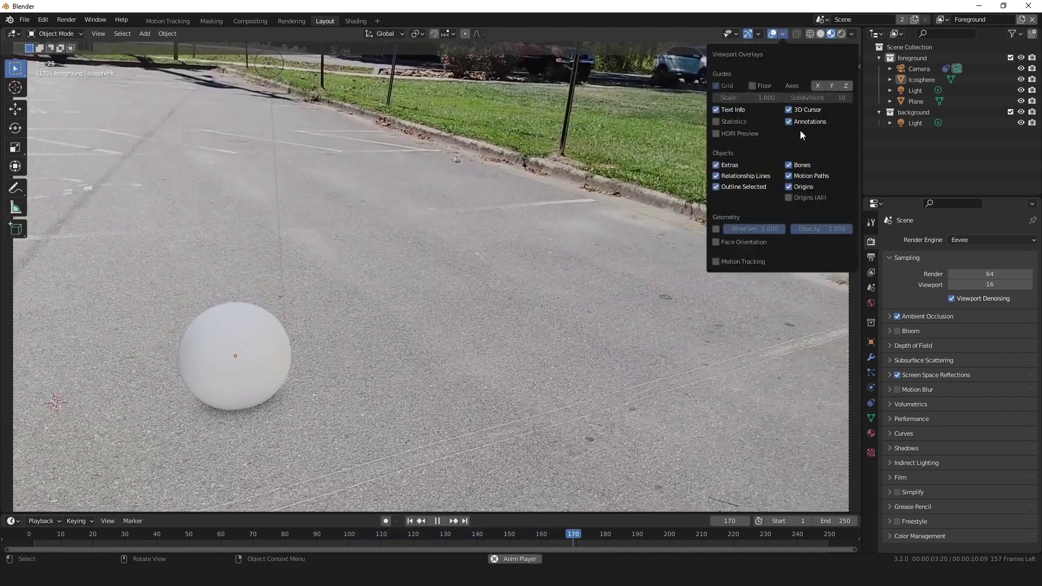
pyautogui.click(739, 168)
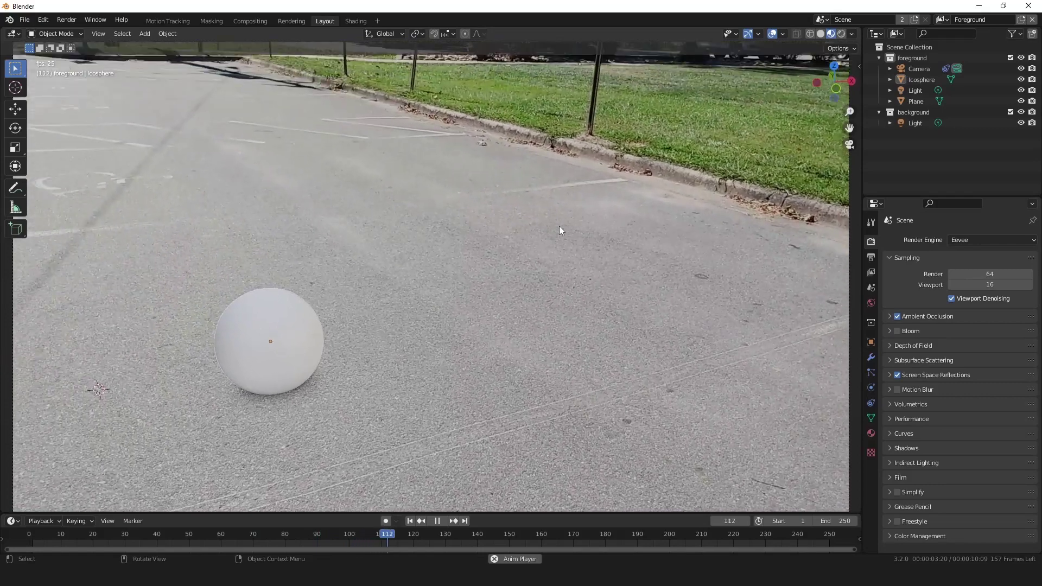
pyautogui.press('space')
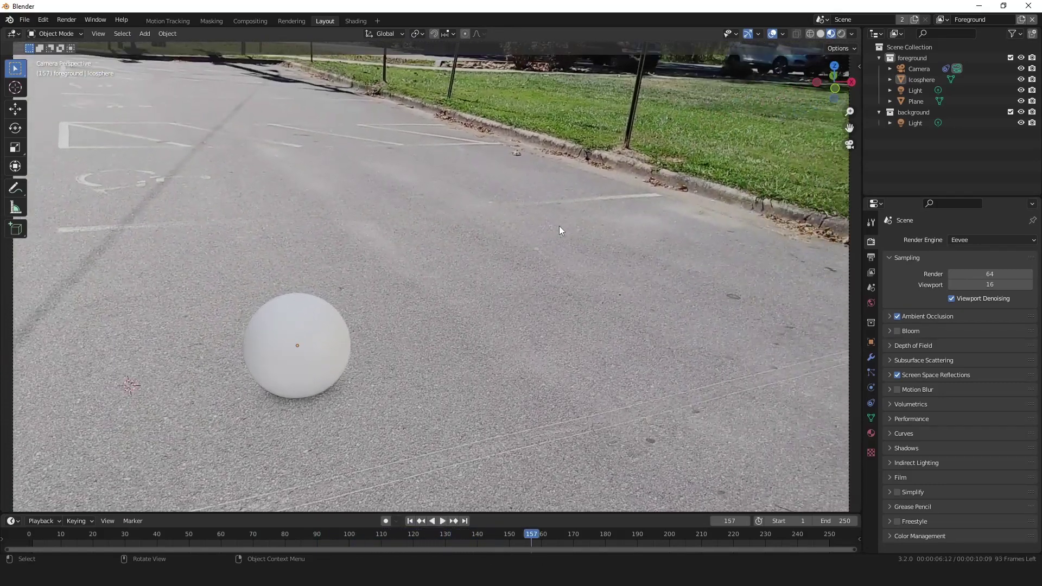
pyautogui.click(244, 340)
# Show the ground plane's Material.001 in Material Properties, with its Principled BSDF and black base colour
pyautogui.click(287, 339)
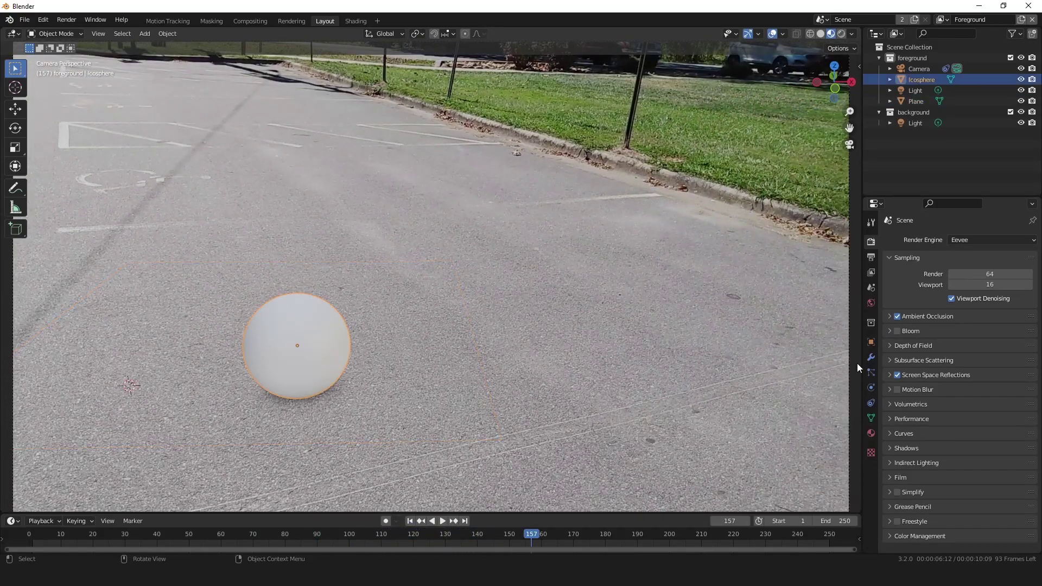
pyautogui.click(871, 434)
pyautogui.click(399, 347)
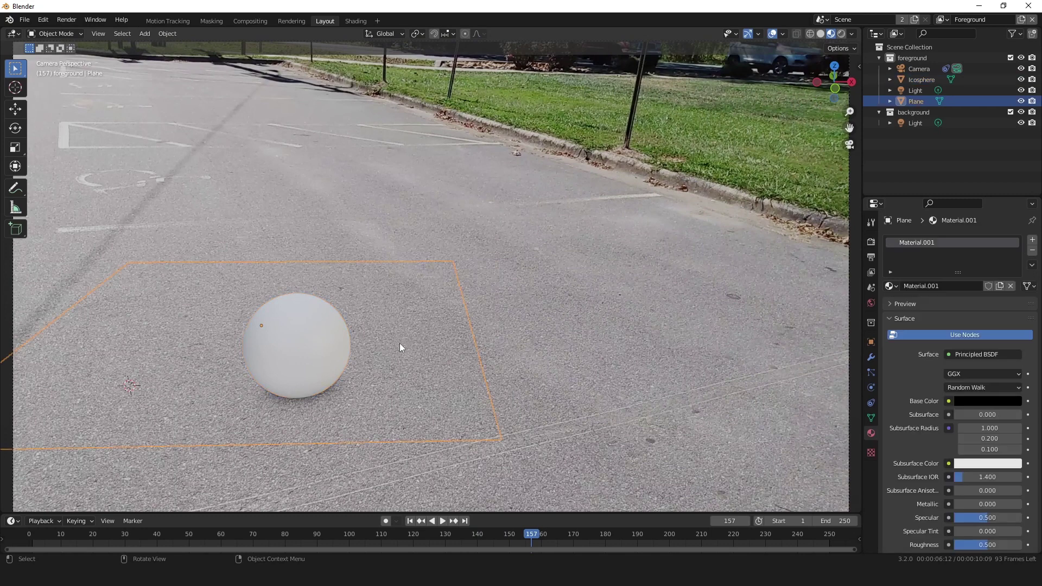